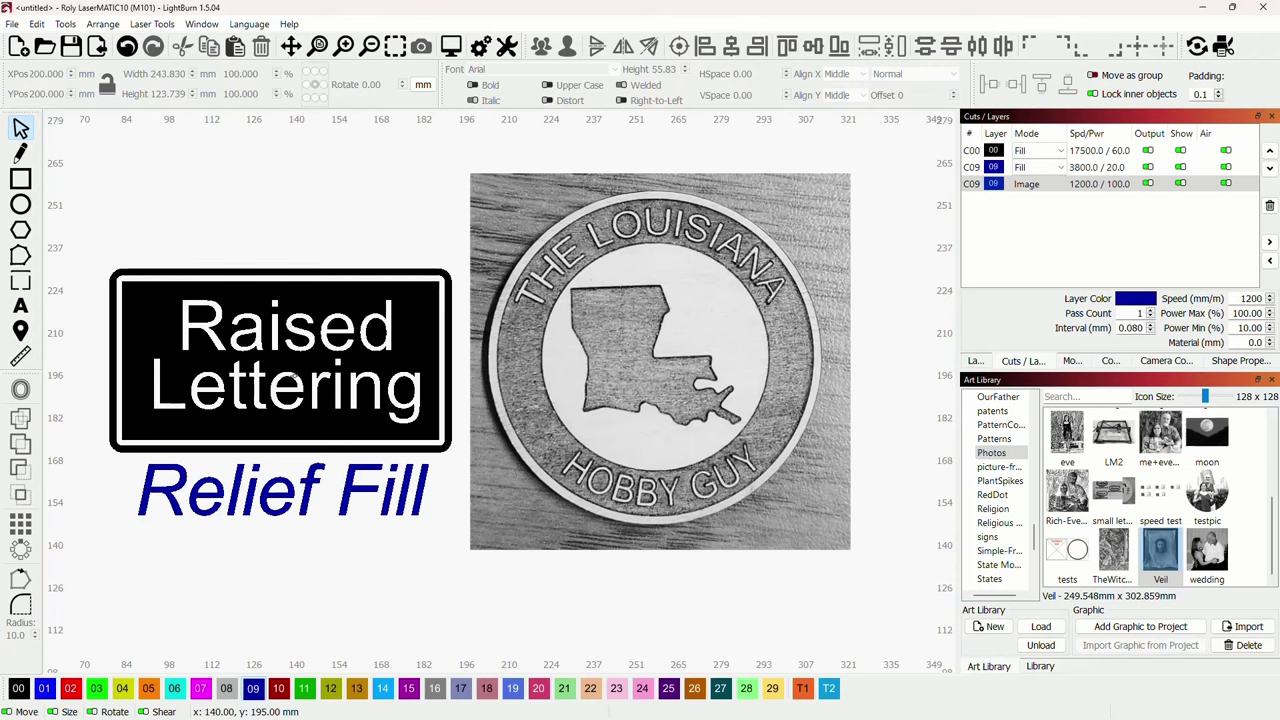
Delete the Louisiana coin photo and its Image layer from the canvas.
mouse_move(663, 337)
left_mouse_down()
mouse_move(678, 321)
mouse_move(660, 330)
left_mouse_up()
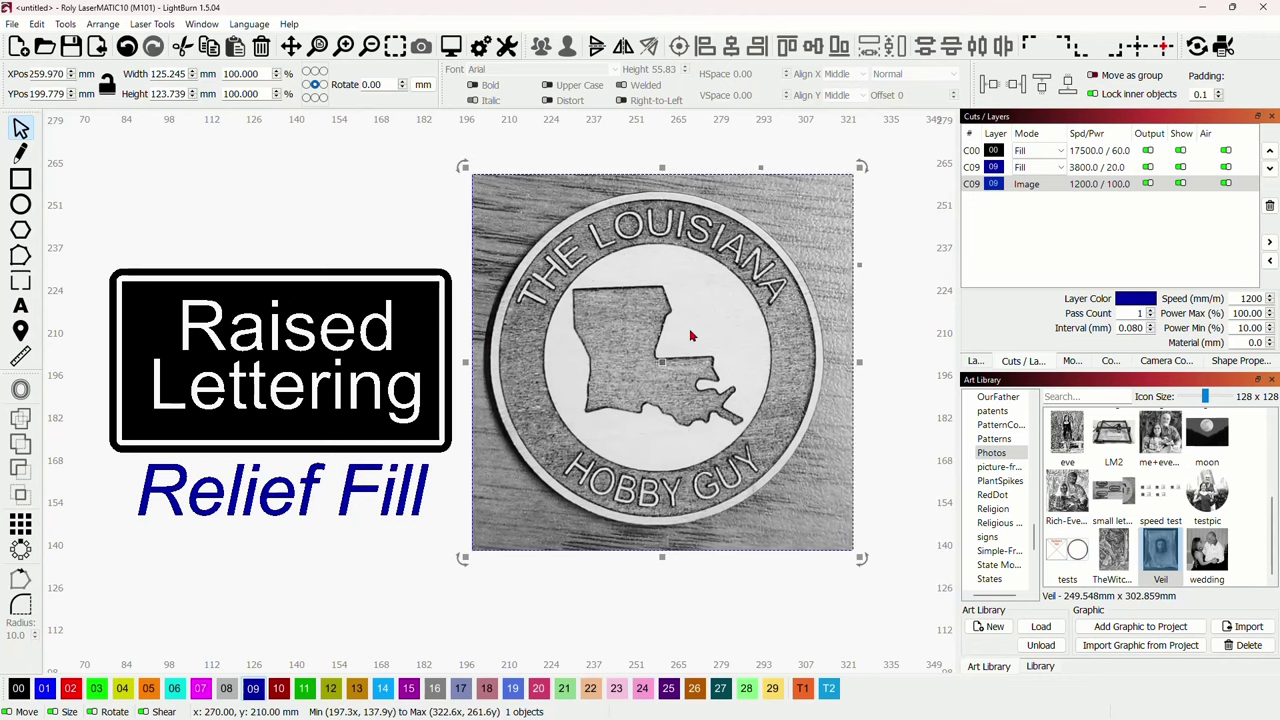
key("Delete")
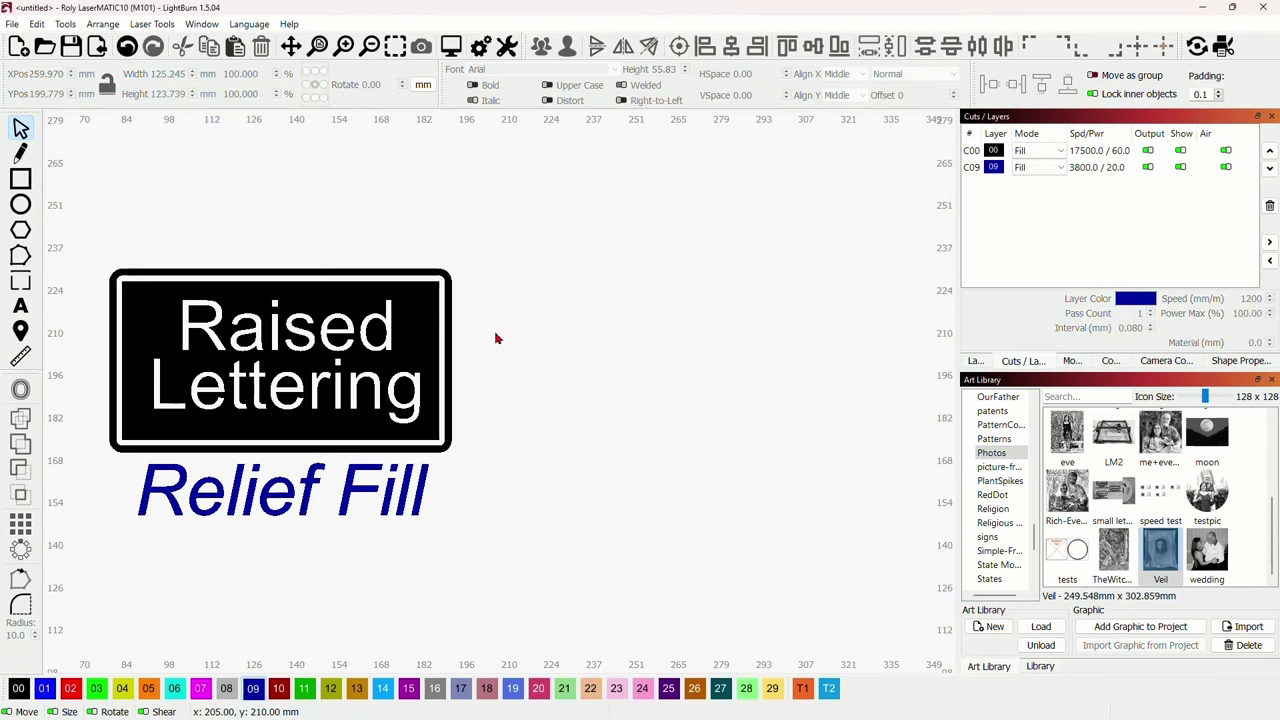
Bring the sign into view and delete the black Raised Lettering plate.
scroll(506, 338, "up", 1)
left_click_drag(506, 338, 803, 289)
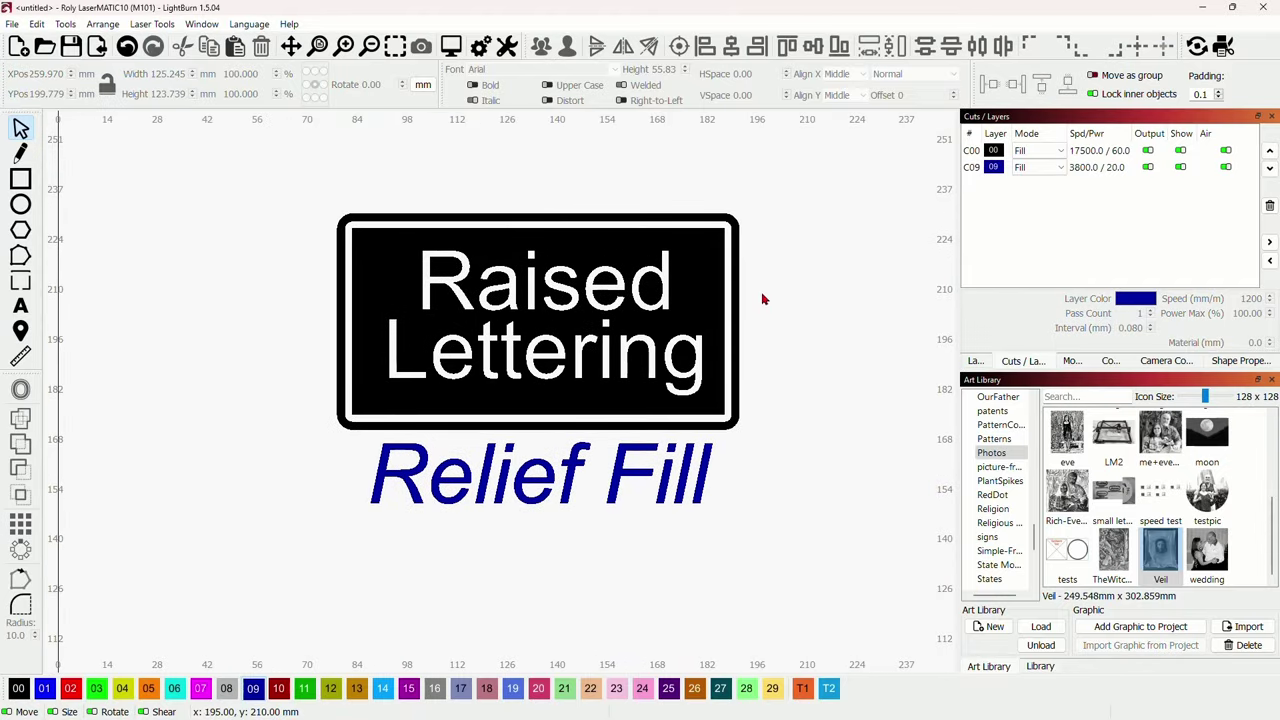
scroll(788, 290, "down", 1)
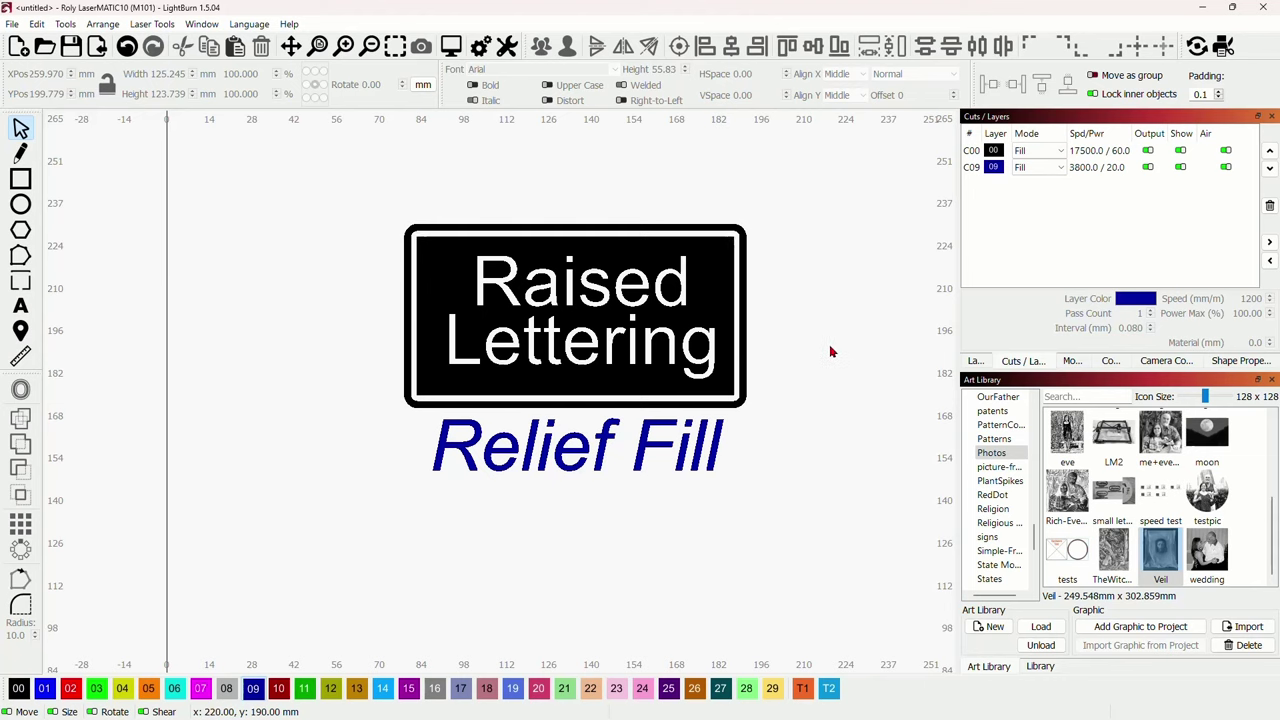
left_click_drag(830, 352, 691, 351)
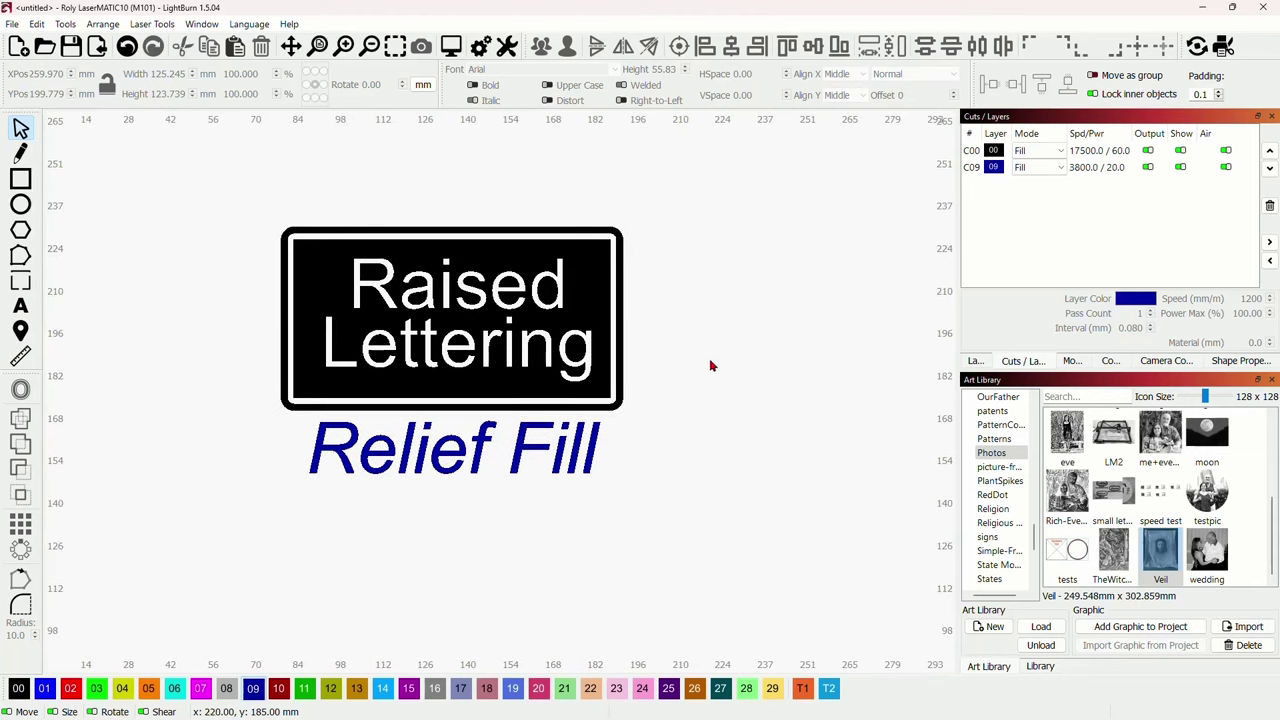
left_click(514, 291)
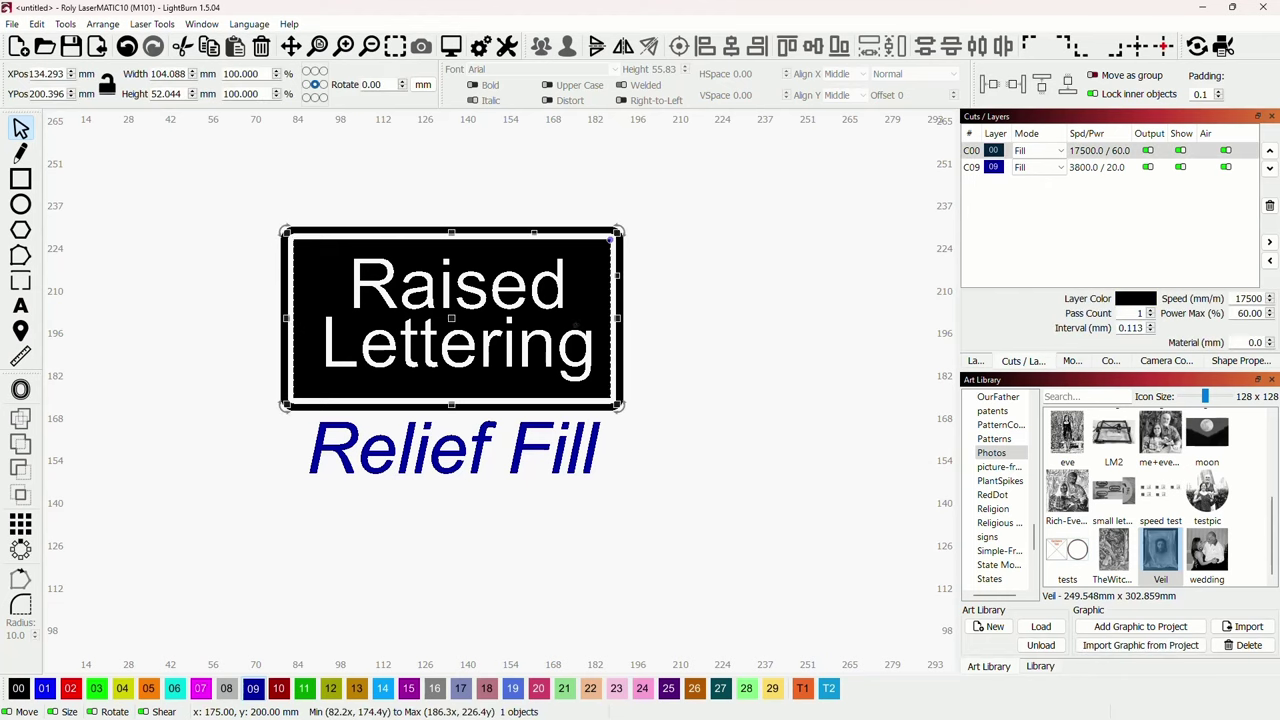
left_click_drag(464, 320, 739, 283)
key("Delete")
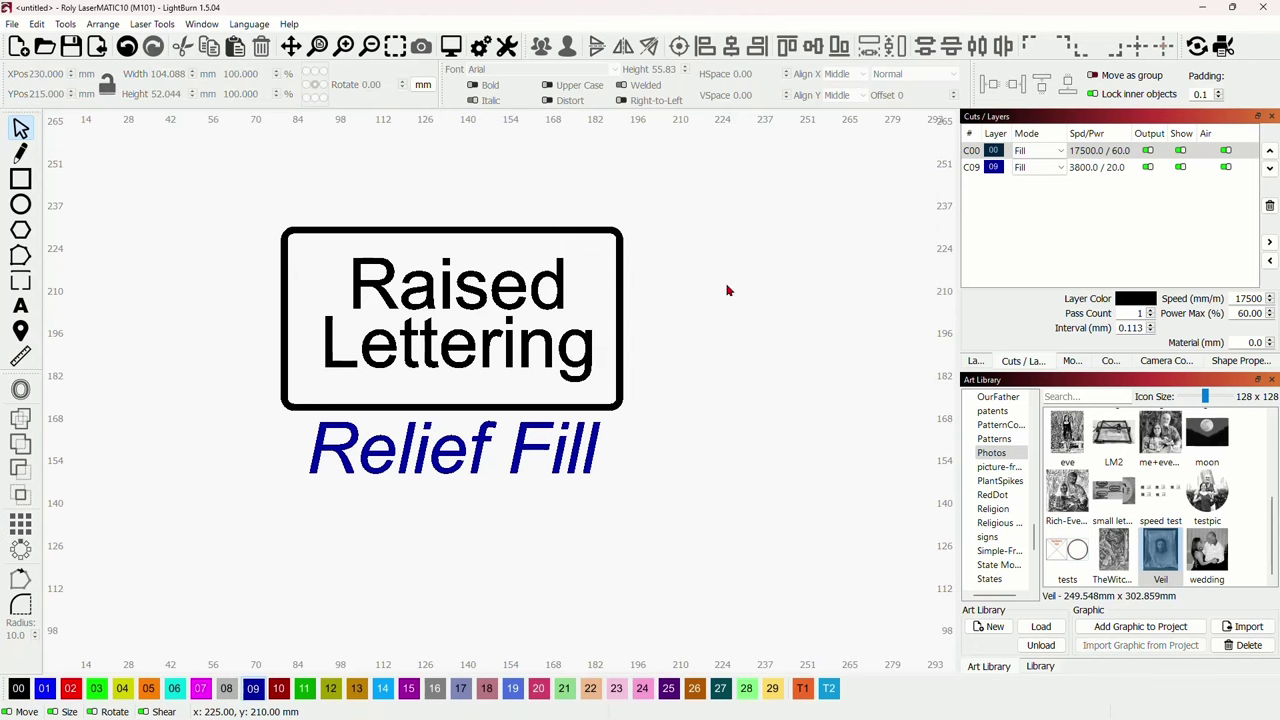
Delete the rounded border, the last black rectangle and the Relief Fill text.
left_click_drag(622, 296, 779, 273)
key("Delete")
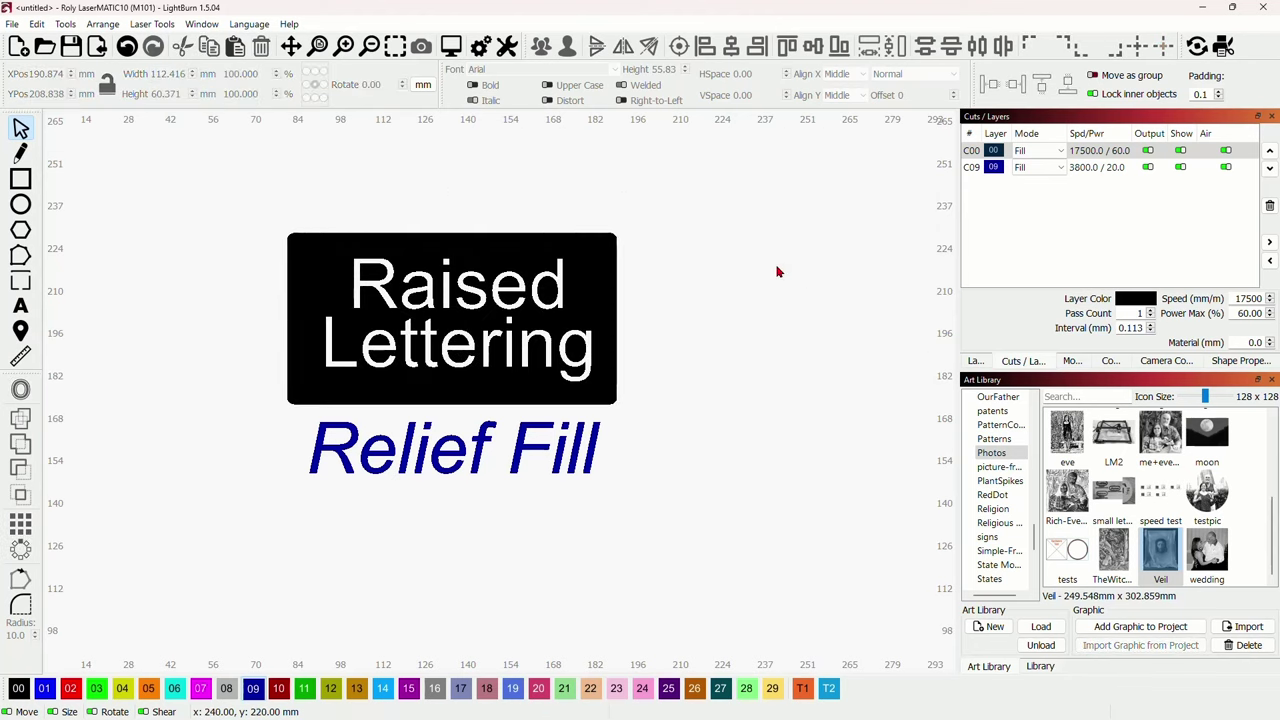
left_click_drag(603, 285, 744, 285)
key("Delete")
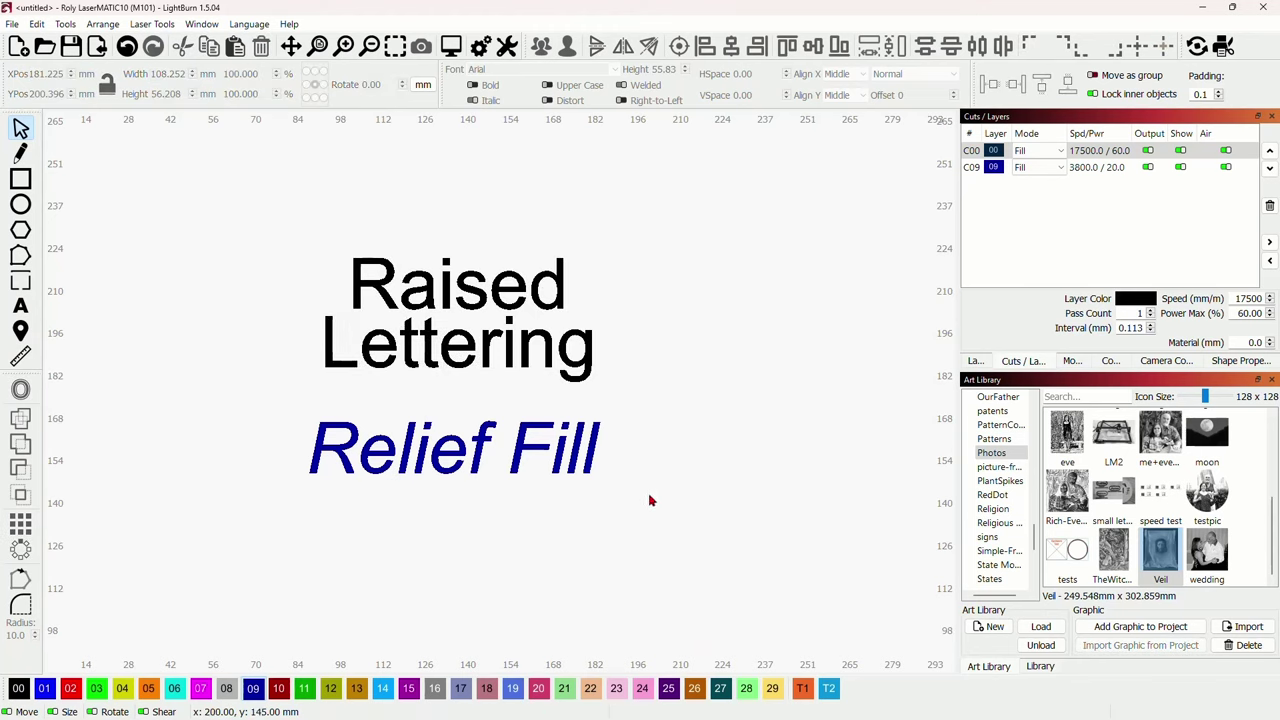
left_click_drag(645, 505, 510, 425)
key("Delete")
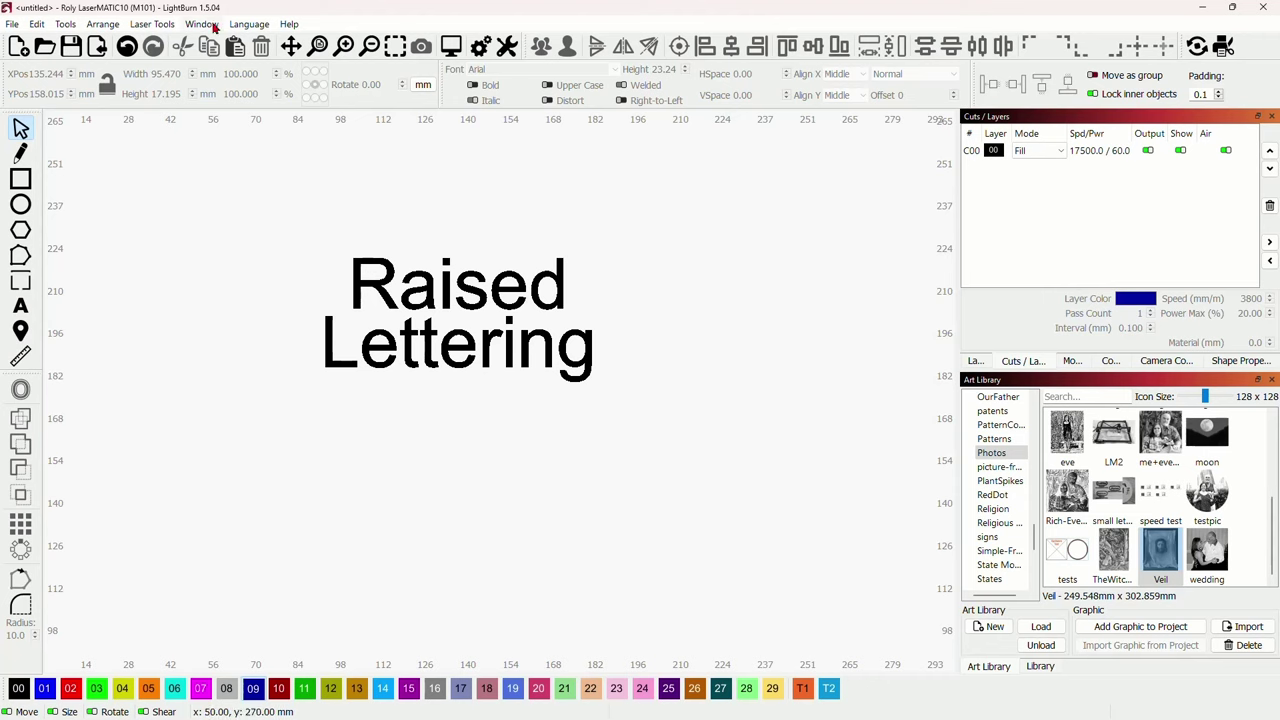
left_click(212, 26)
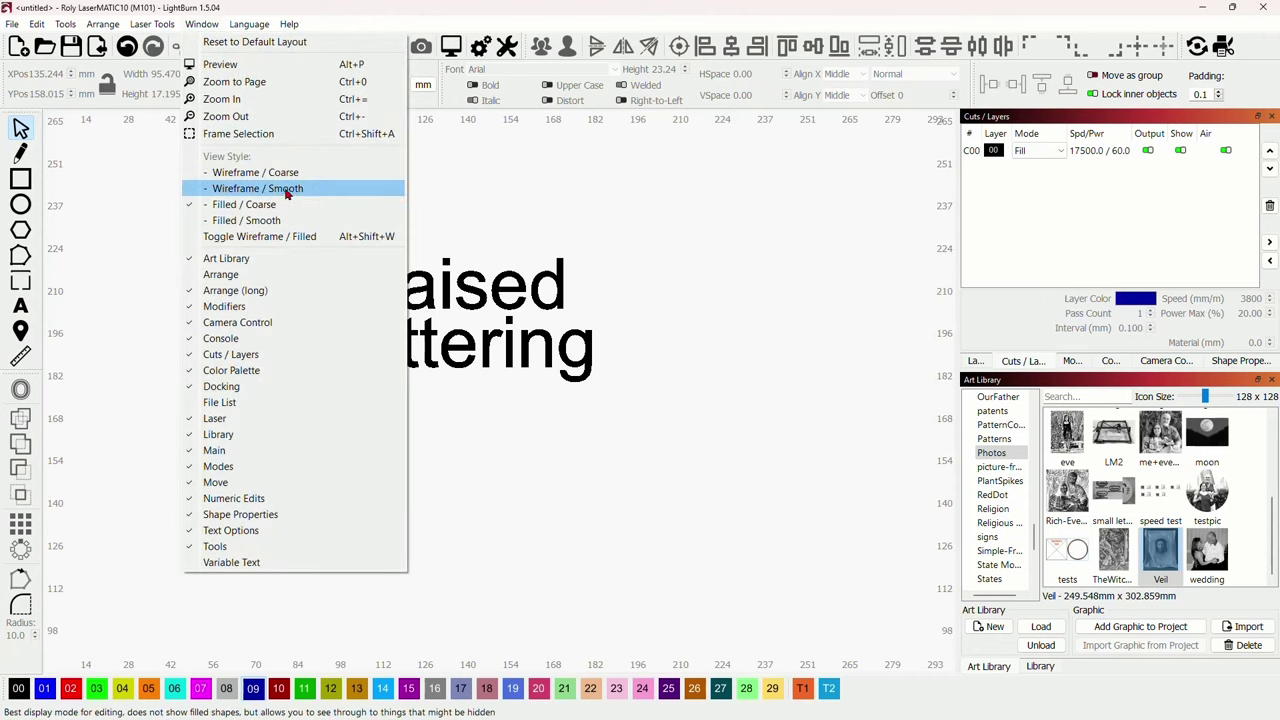
left_click(282, 190)
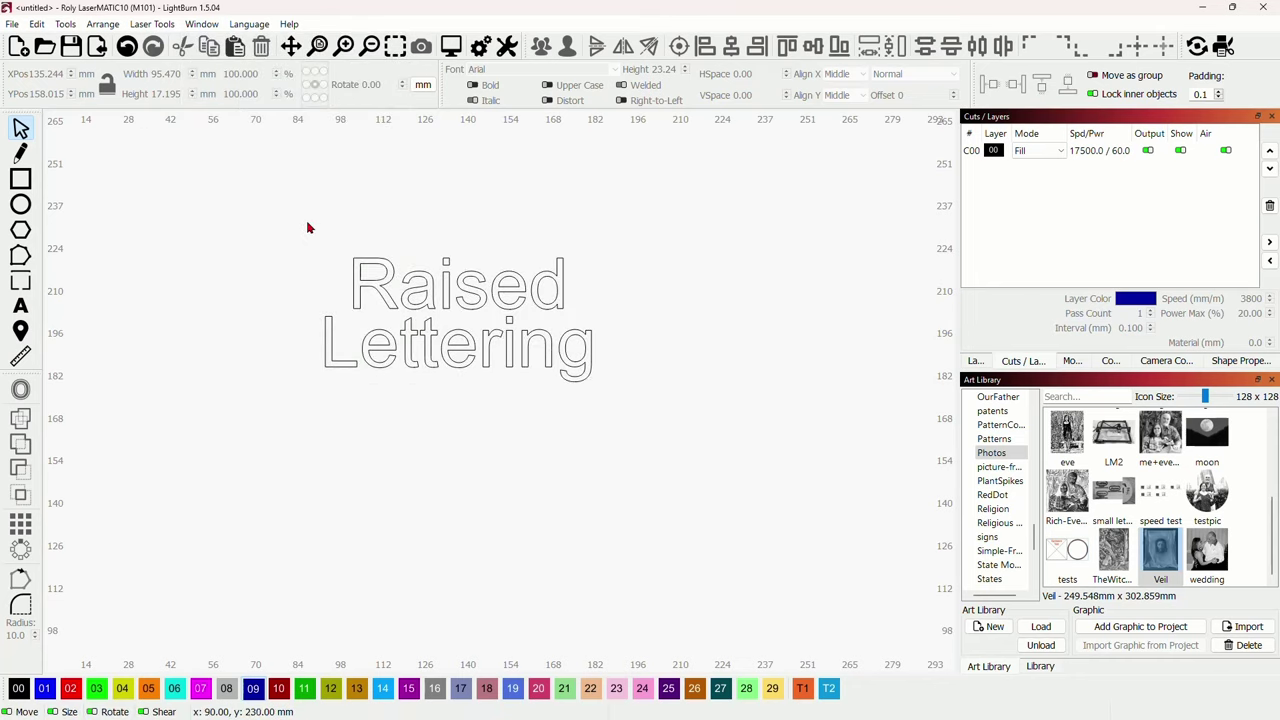
left_click(203, 26)
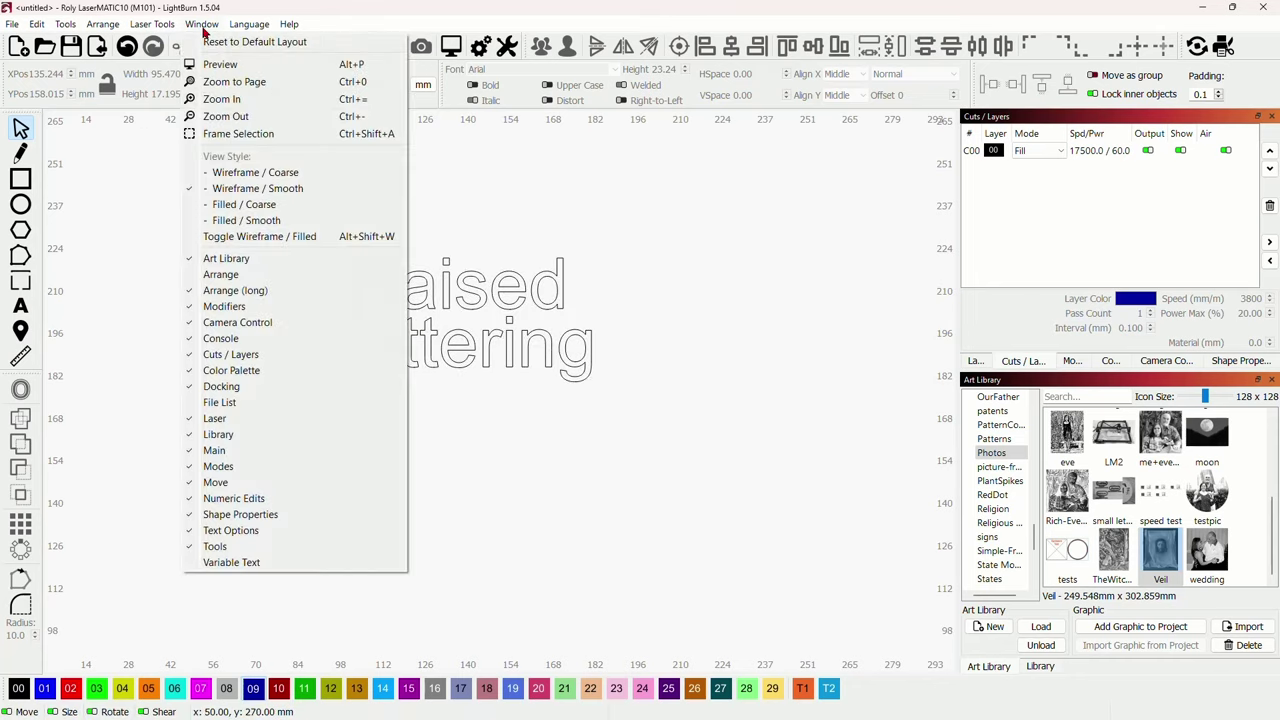
left_click(278, 207)
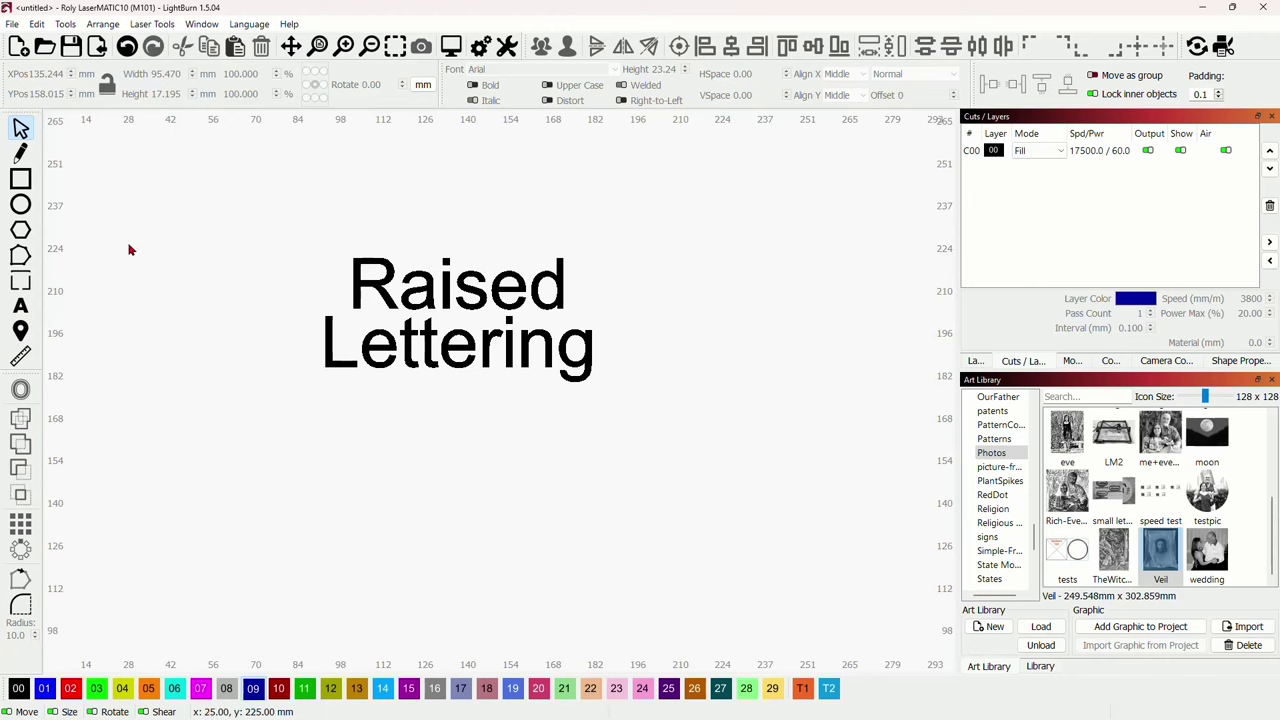
Draw a 115 × 60 mm rectangle around Raised Lettering and assign it to black layer 00.
left_click(26, 181)
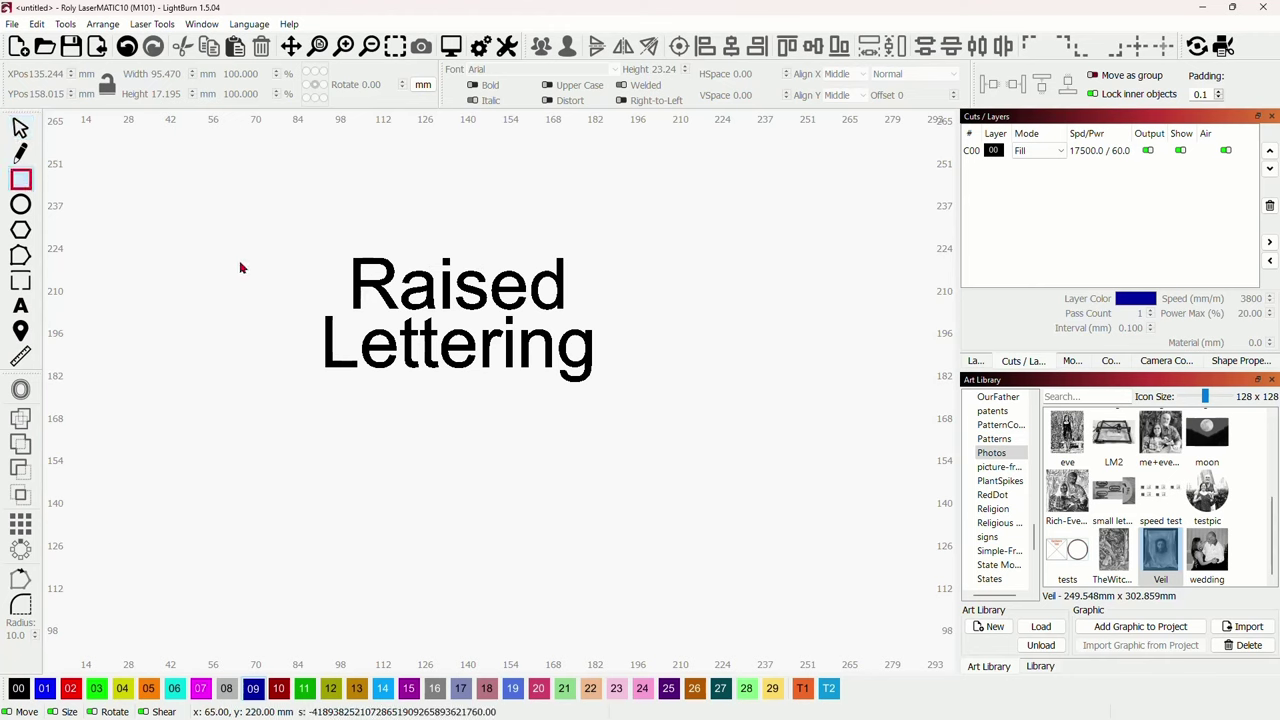
left_click_drag(287, 228, 636, 411)
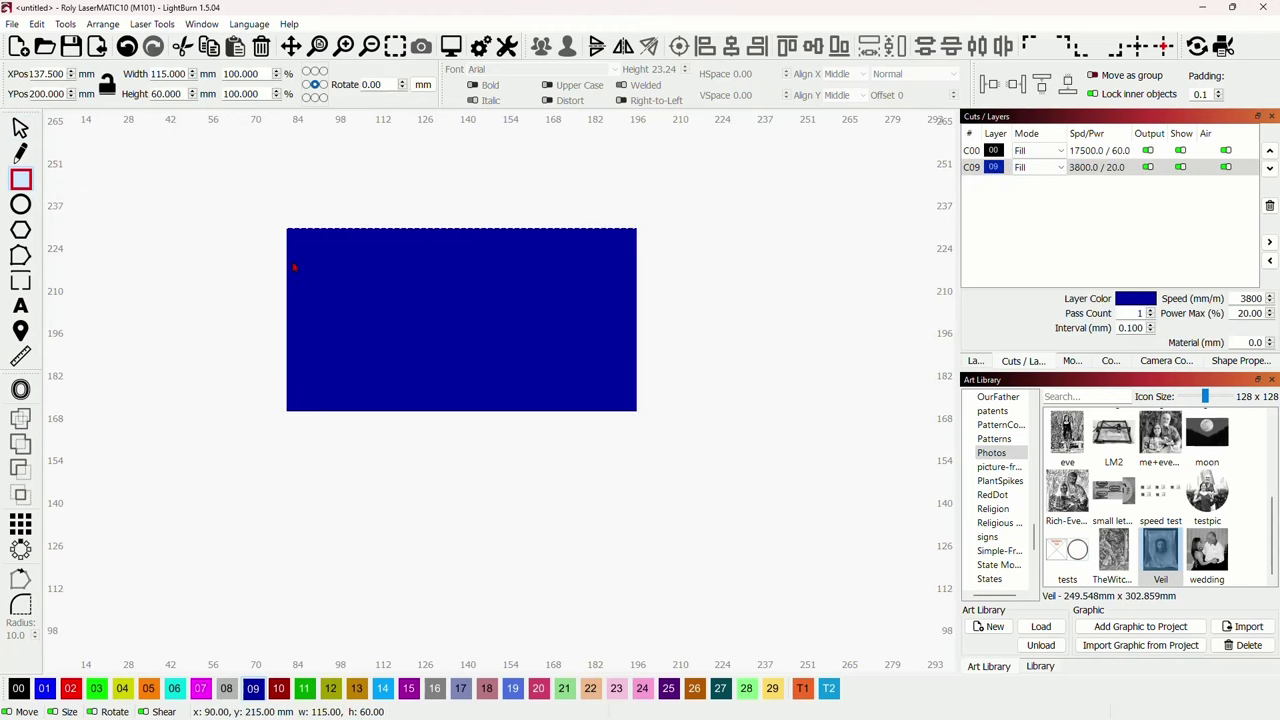
left_click(20, 128)
left_click(337, 277)
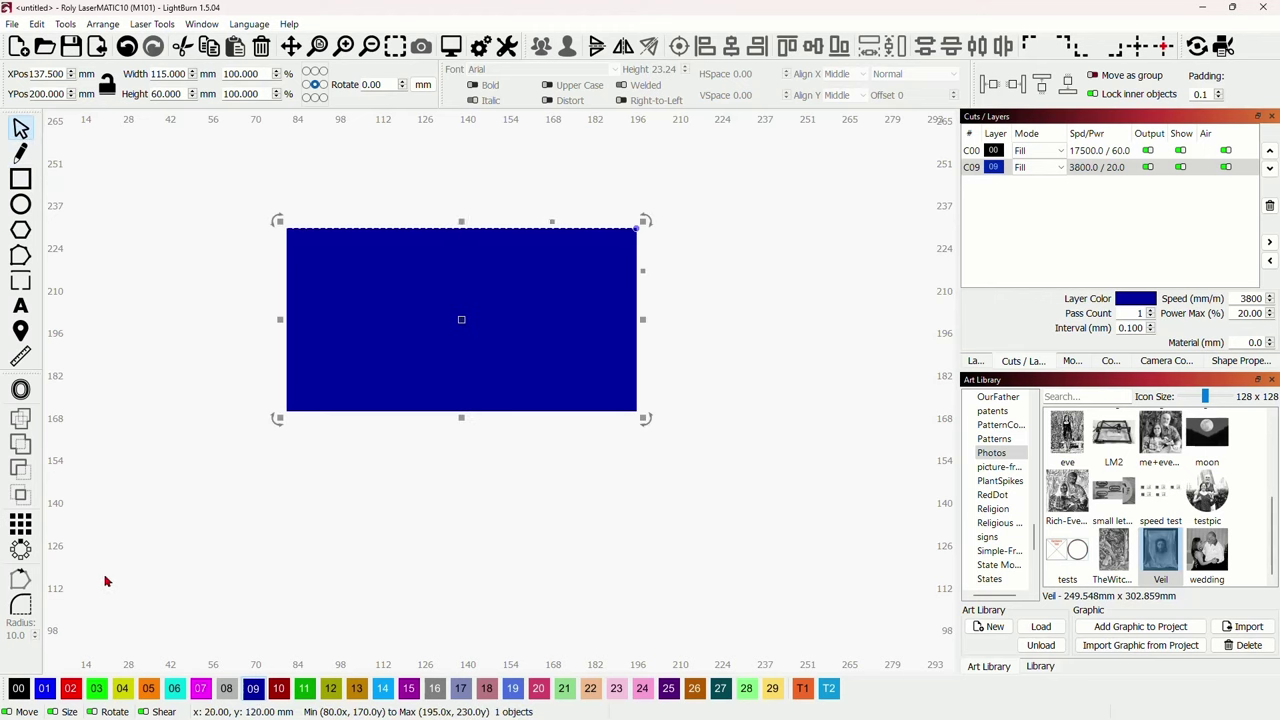
left_click(19, 689)
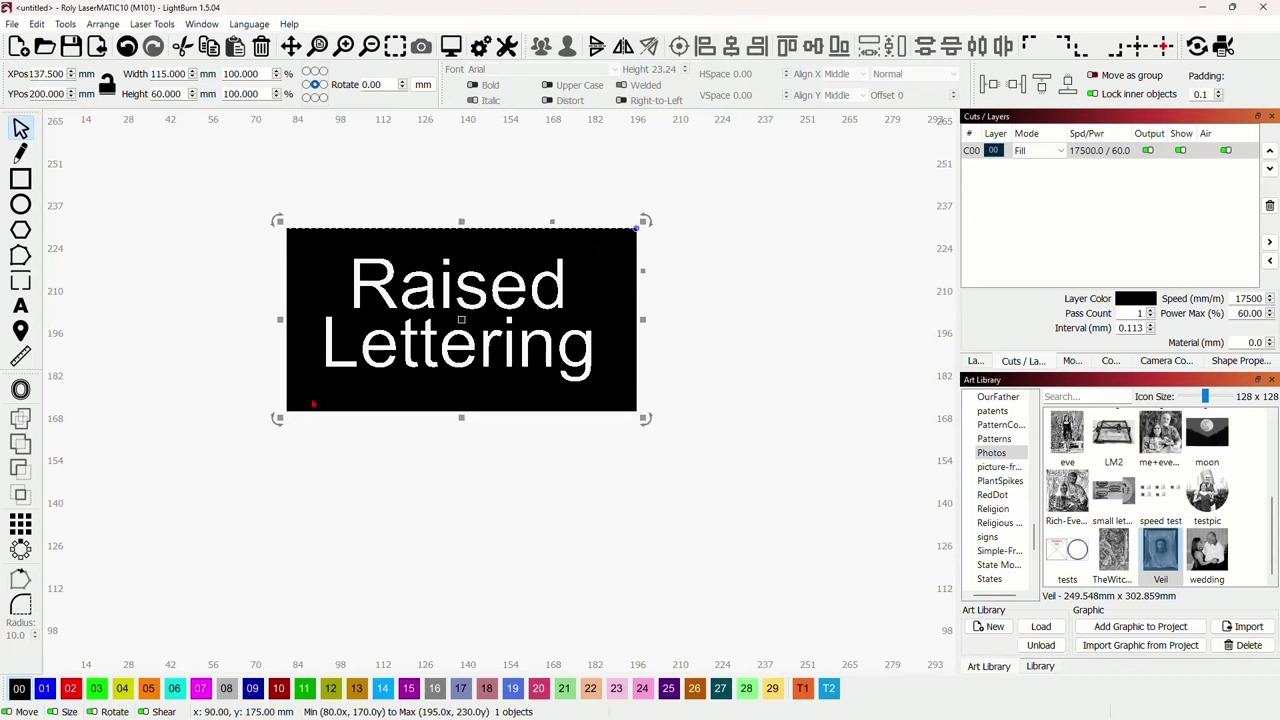
Round the black plate's corners with a 5 mm Rounded Corner radius.
left_click(21, 605)
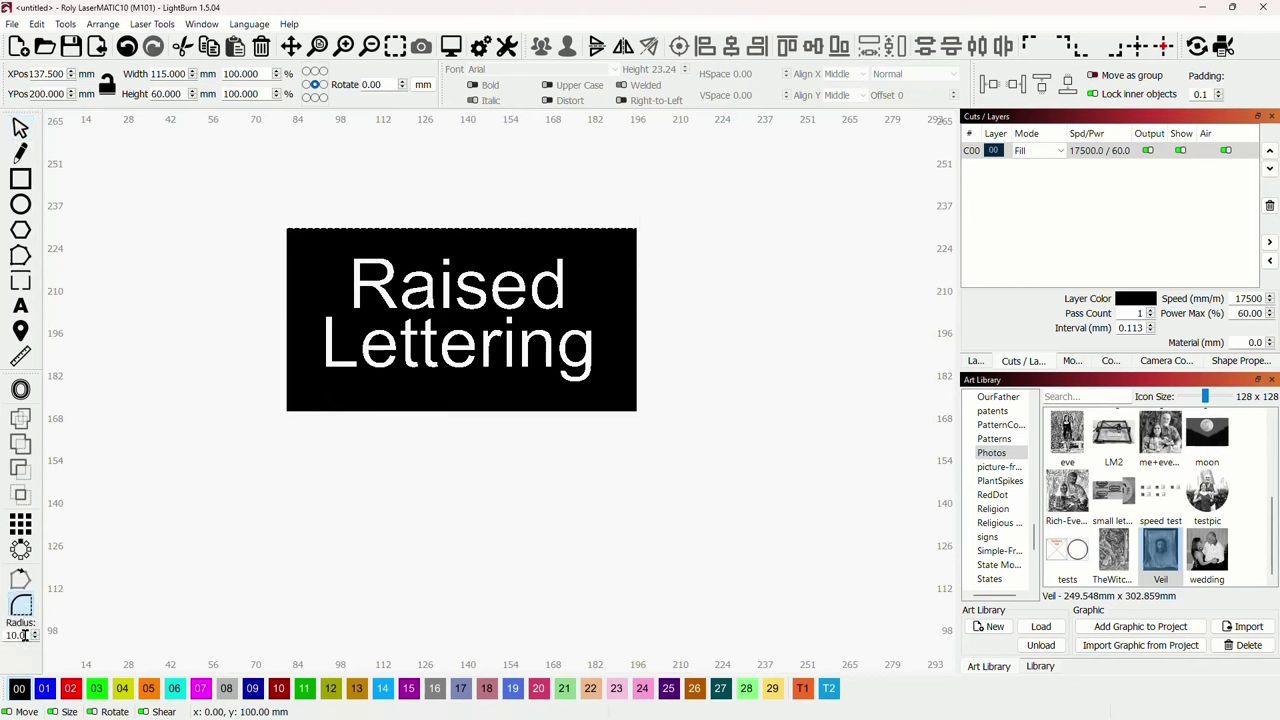
left_click_drag(25, 634, 3, 634)
type("5")
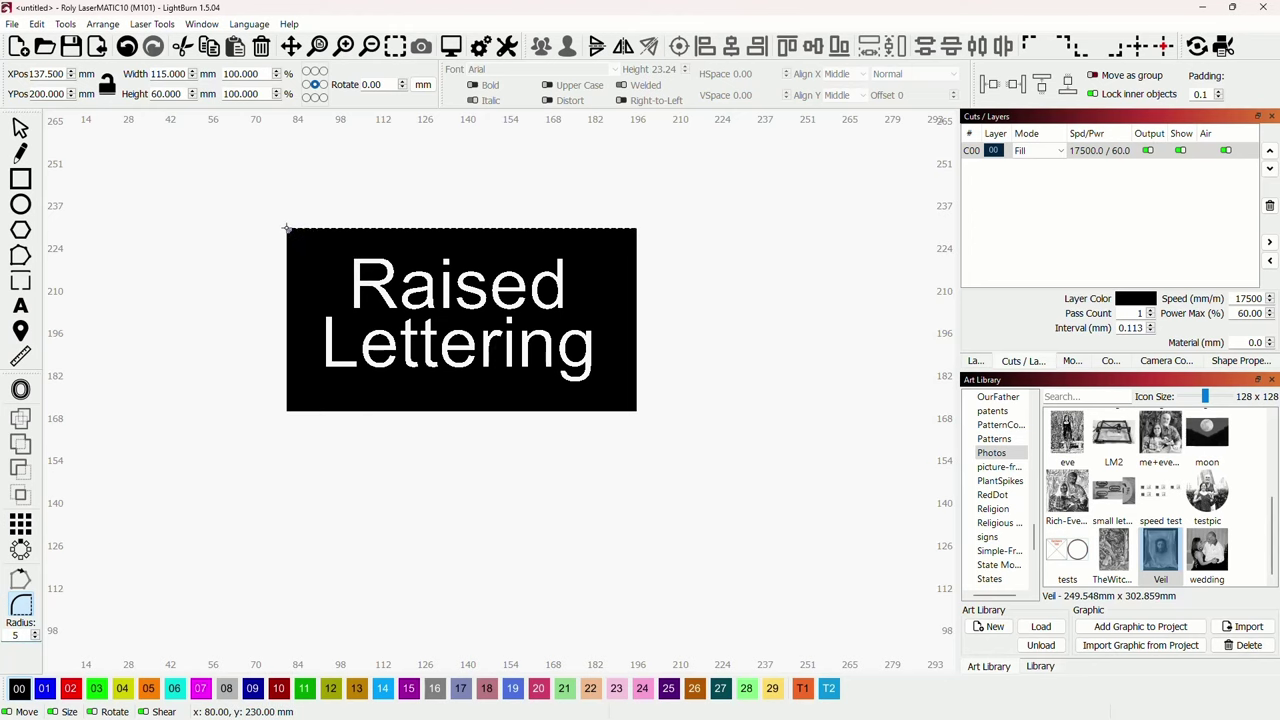
left_click(286, 232)
left_click(287, 410)
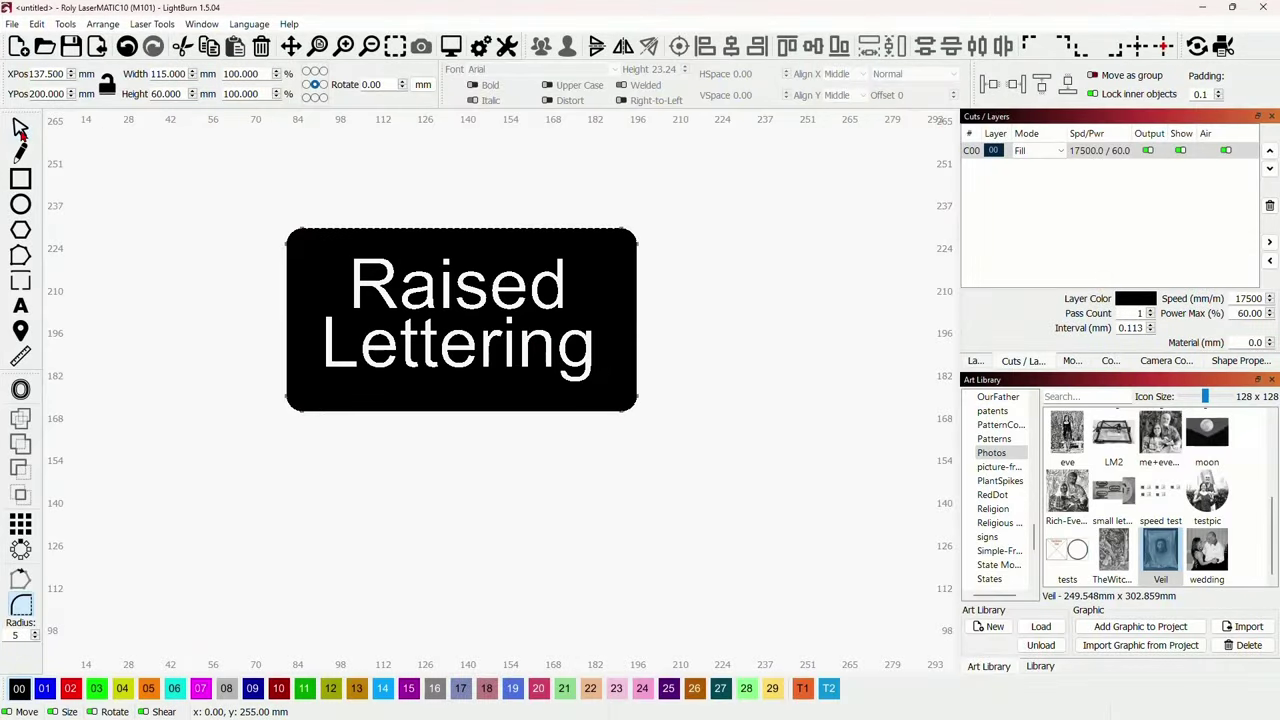
left_click(20, 128)
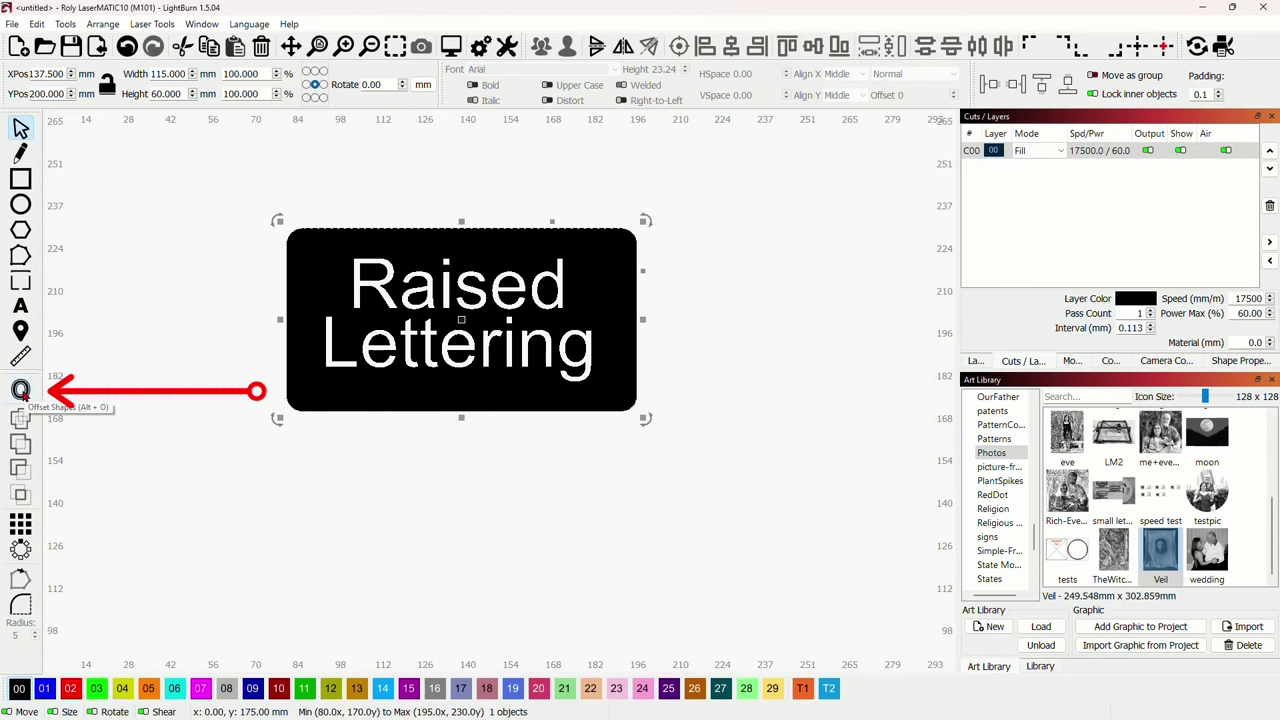
Offset the rounded plate 3 mm outward with round corners.
left_click(20, 390)
left_click_drag(685, 313, 914, 210)
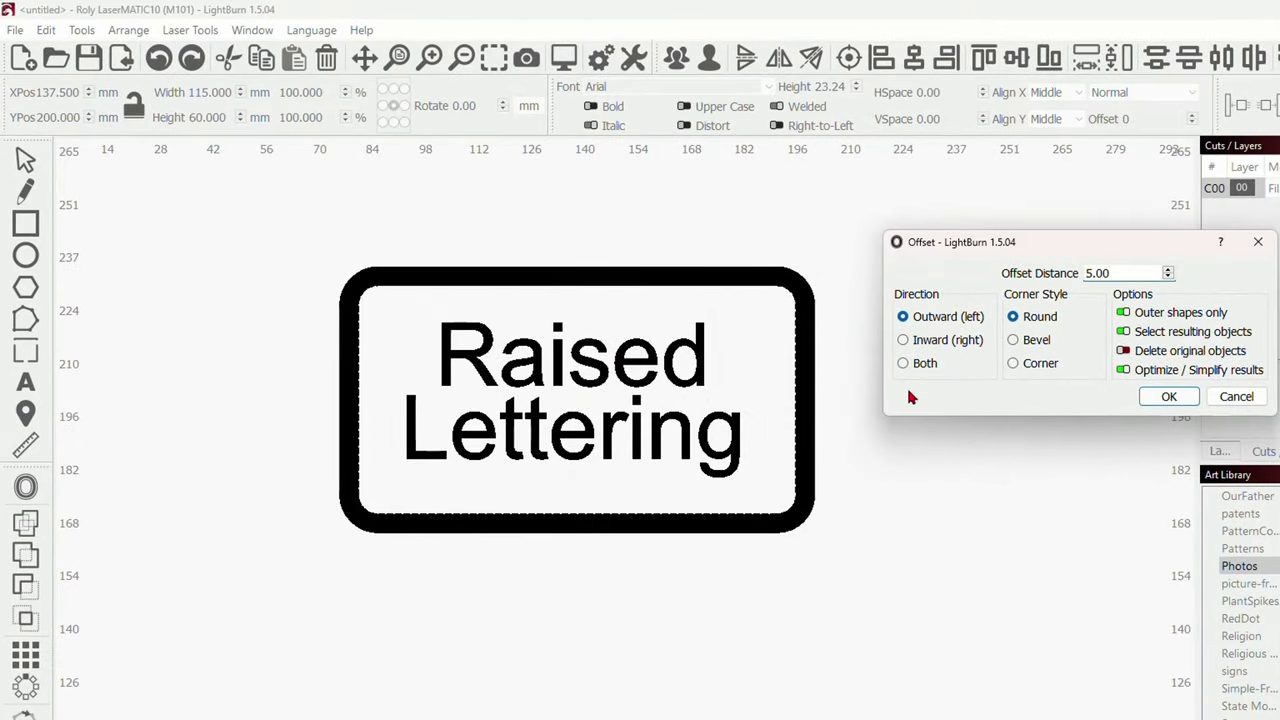
left_click_drag(1125, 271, 1043, 280)
type("4")
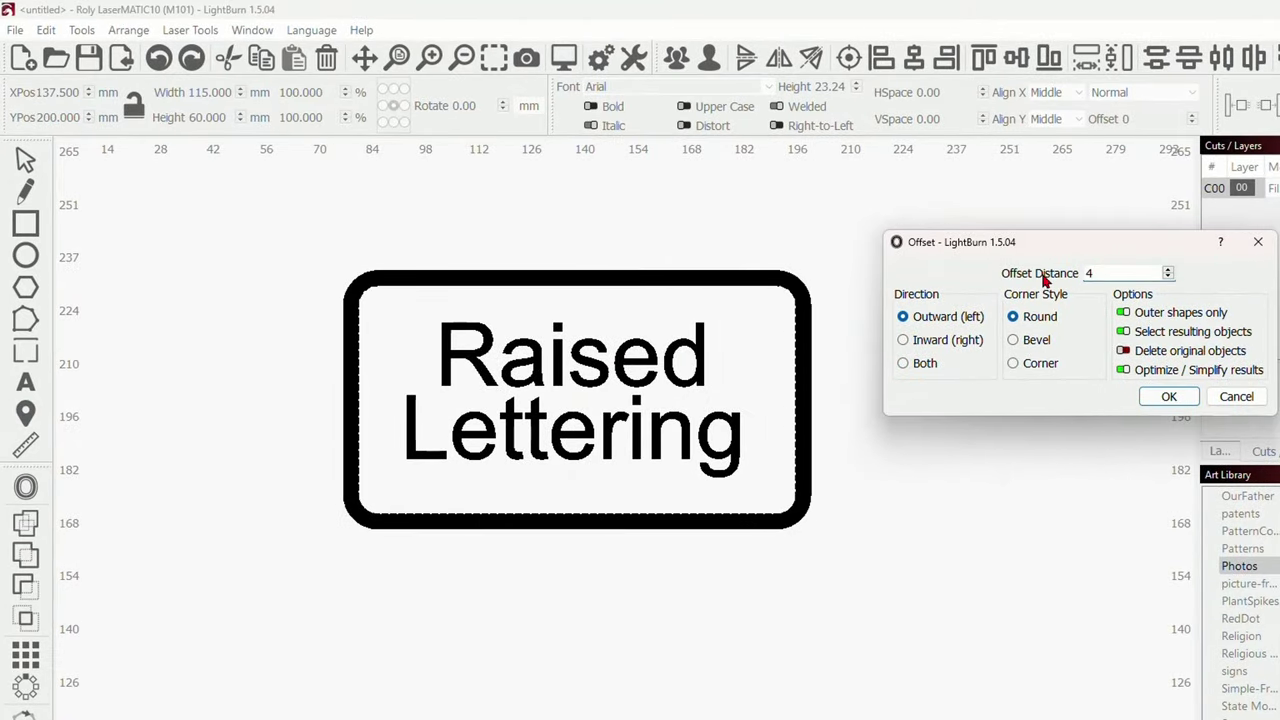
type("3")
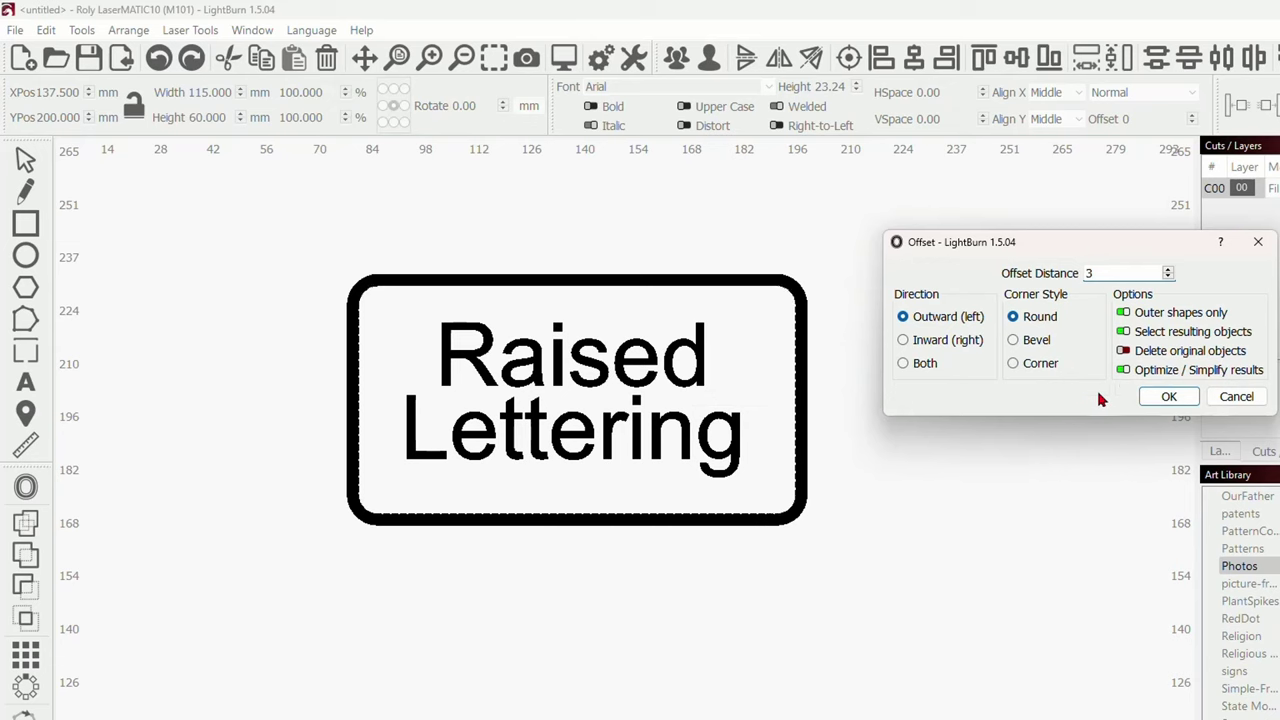
left_click(1167, 400)
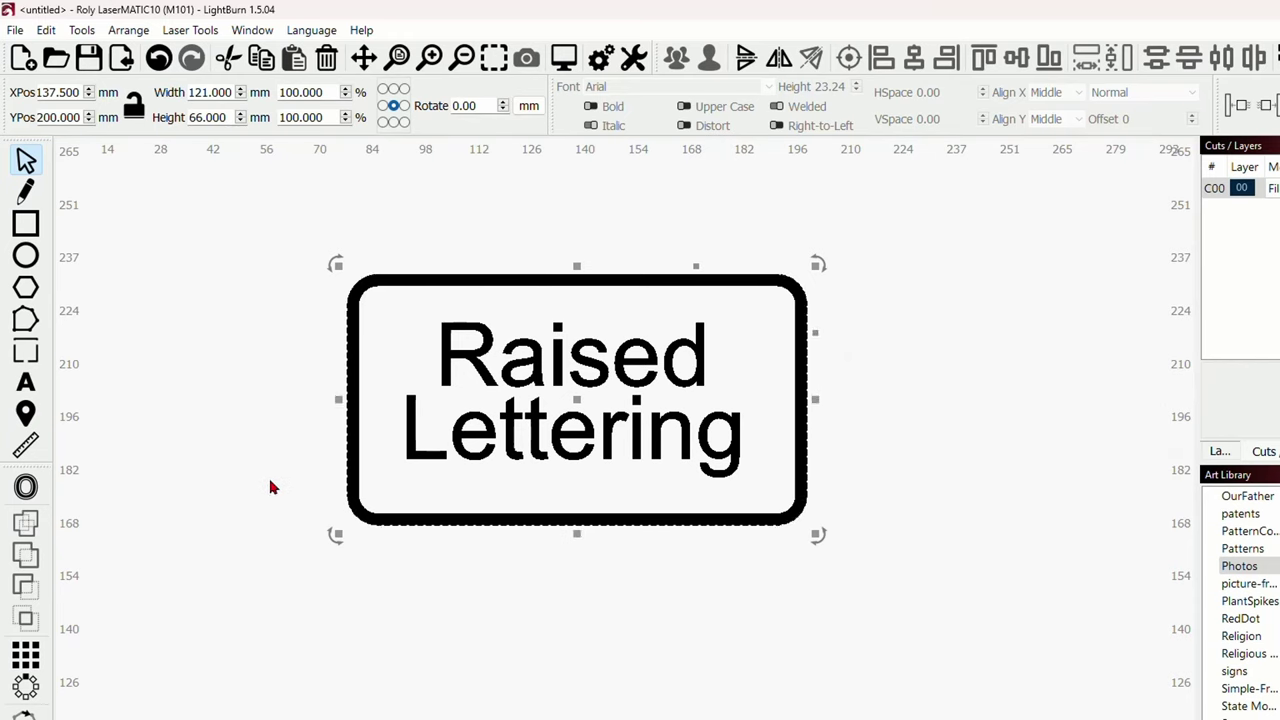
Add a second 3 mm outward offset around the new outline.
left_click(26, 487)
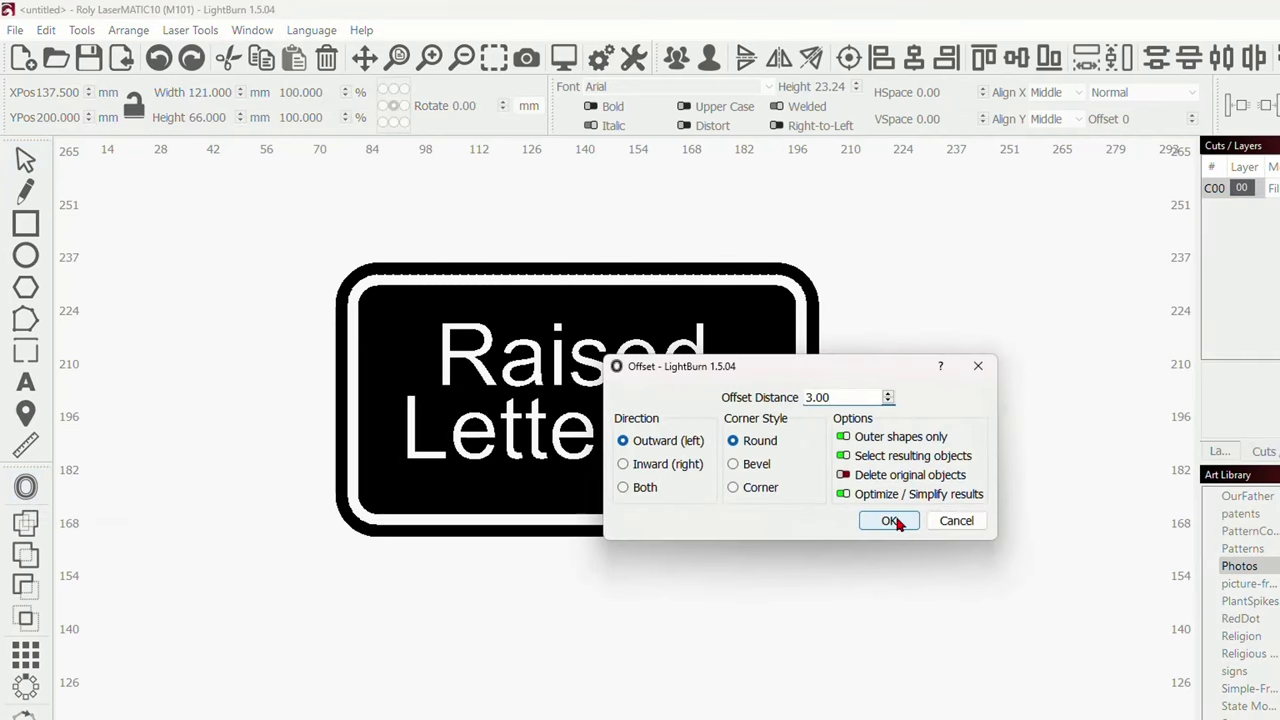
left_click(889, 521)
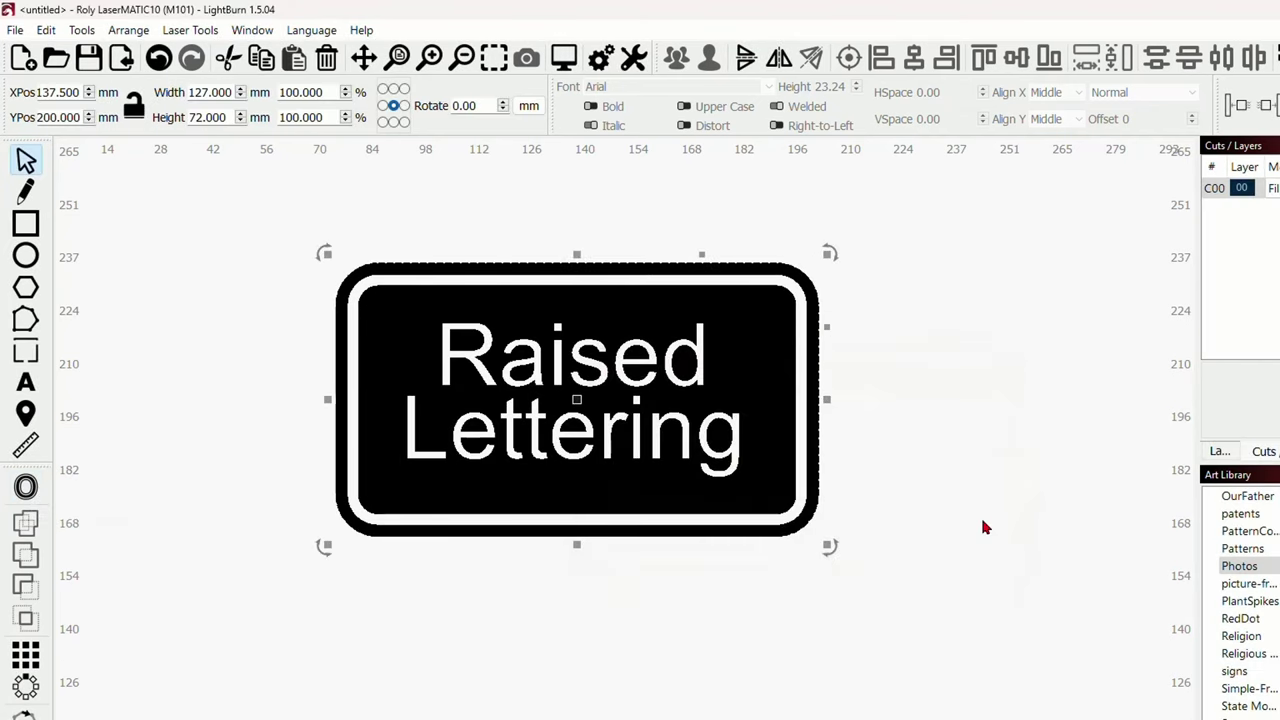
left_click(985, 515)
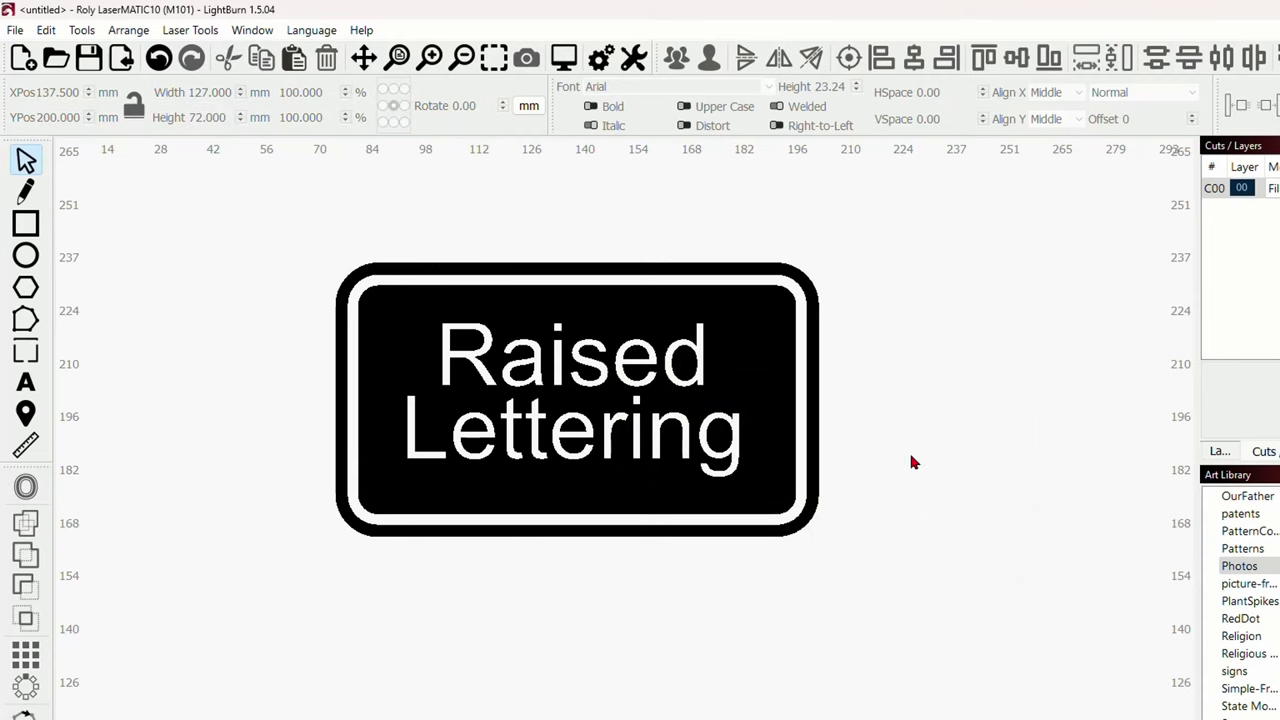
Select the entire Raised Lettering sign and delete it, emptying the canvas.
scroll(867, 432, "down", 3)
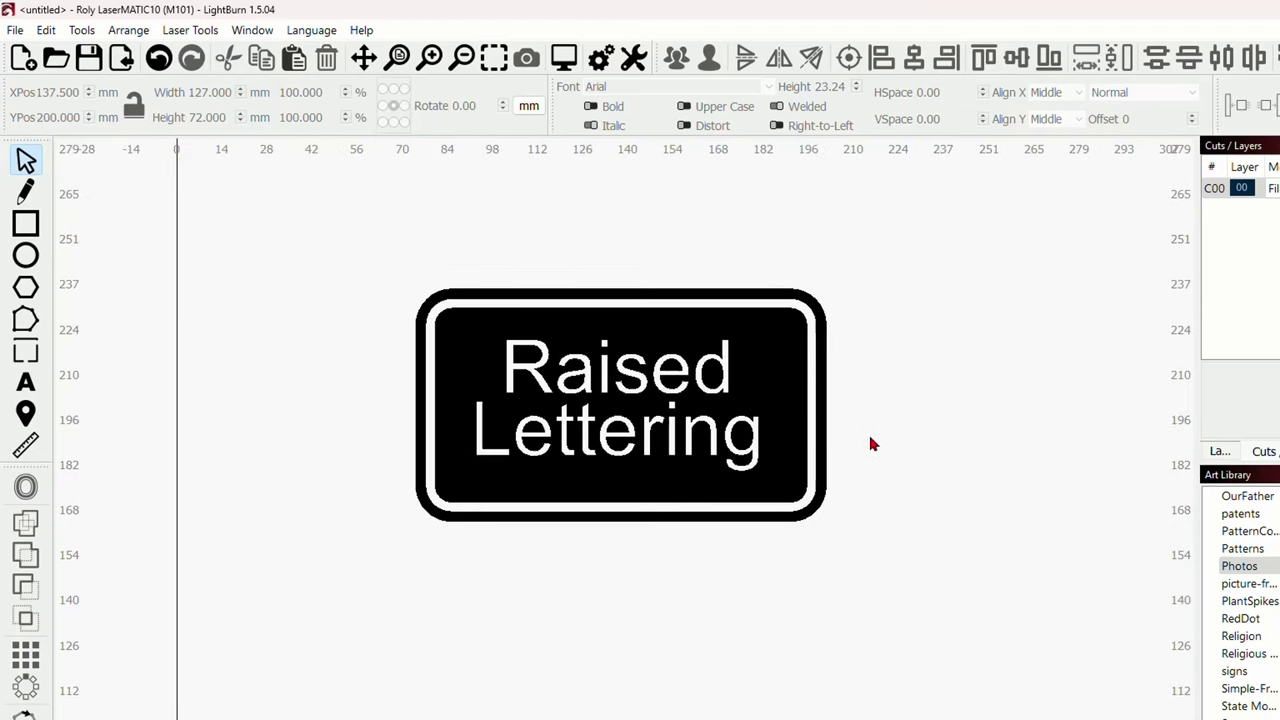
left_click_drag(934, 444, 728, 452)
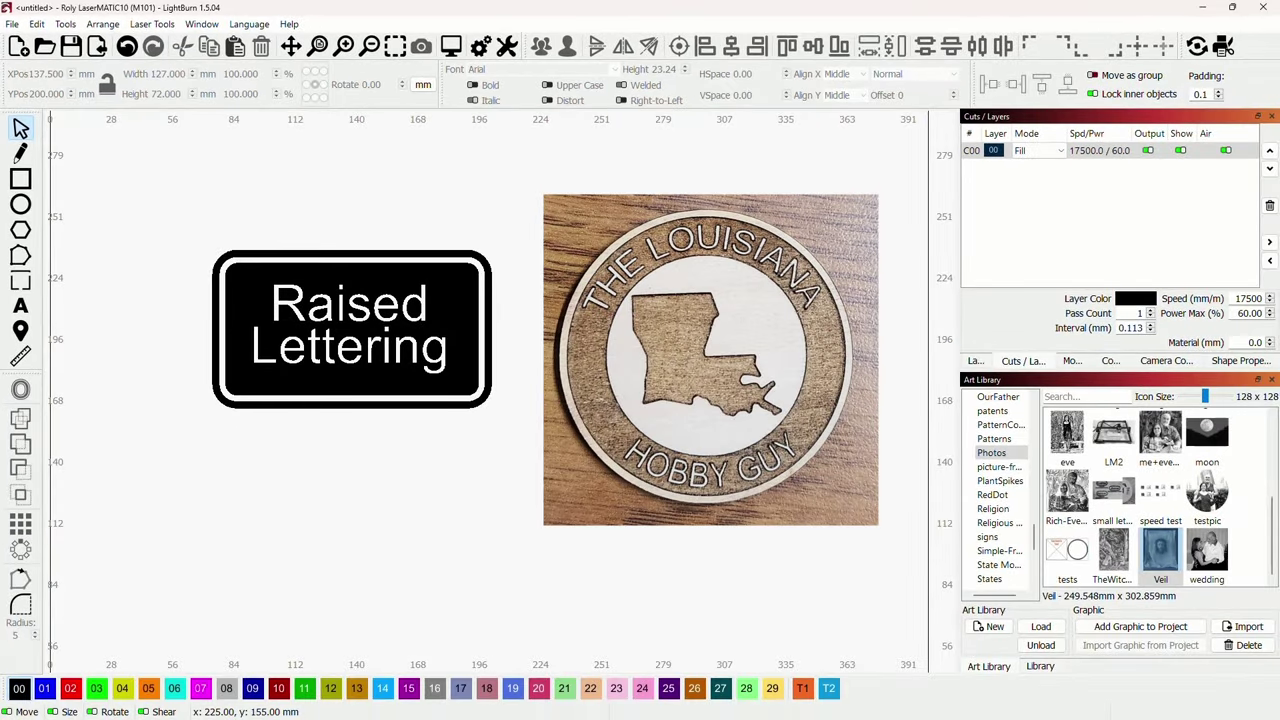
left_click_drag(540, 428, 191, 240)
key("Delete")
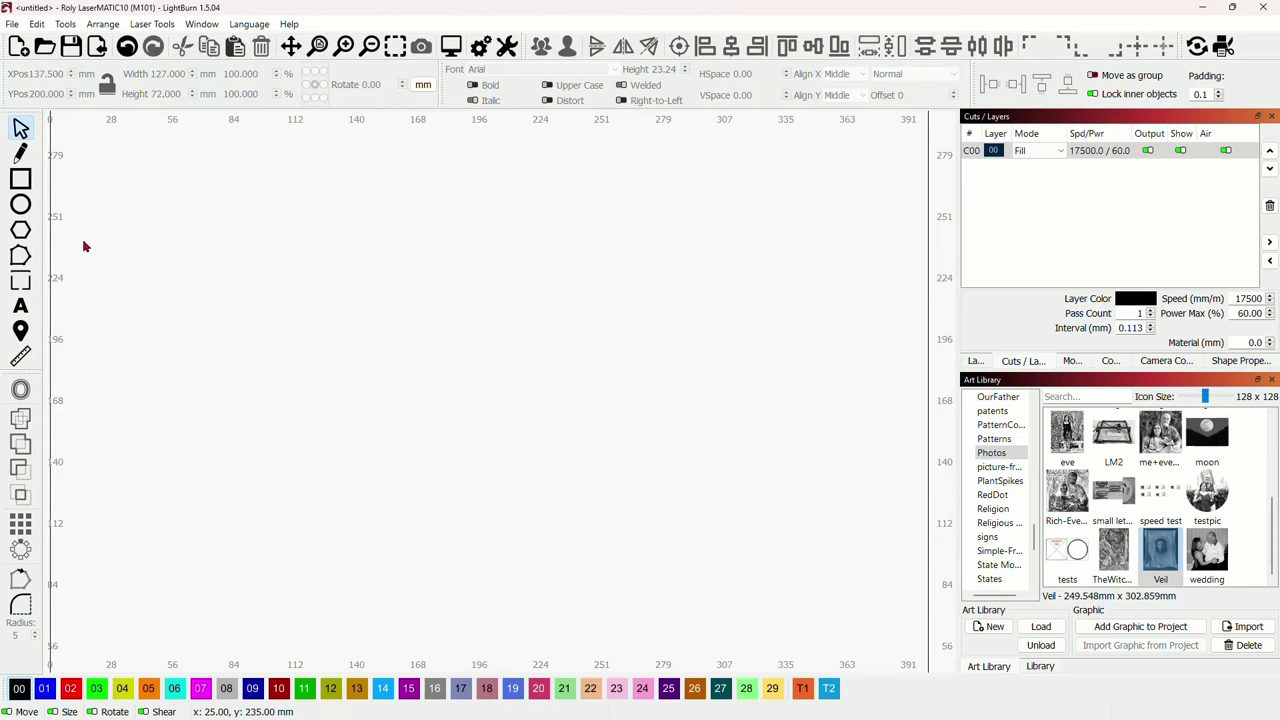
Draw an 85 × 65 mm ellipse, rotate it about 30° clockwise and move it right.
left_click(20, 204)
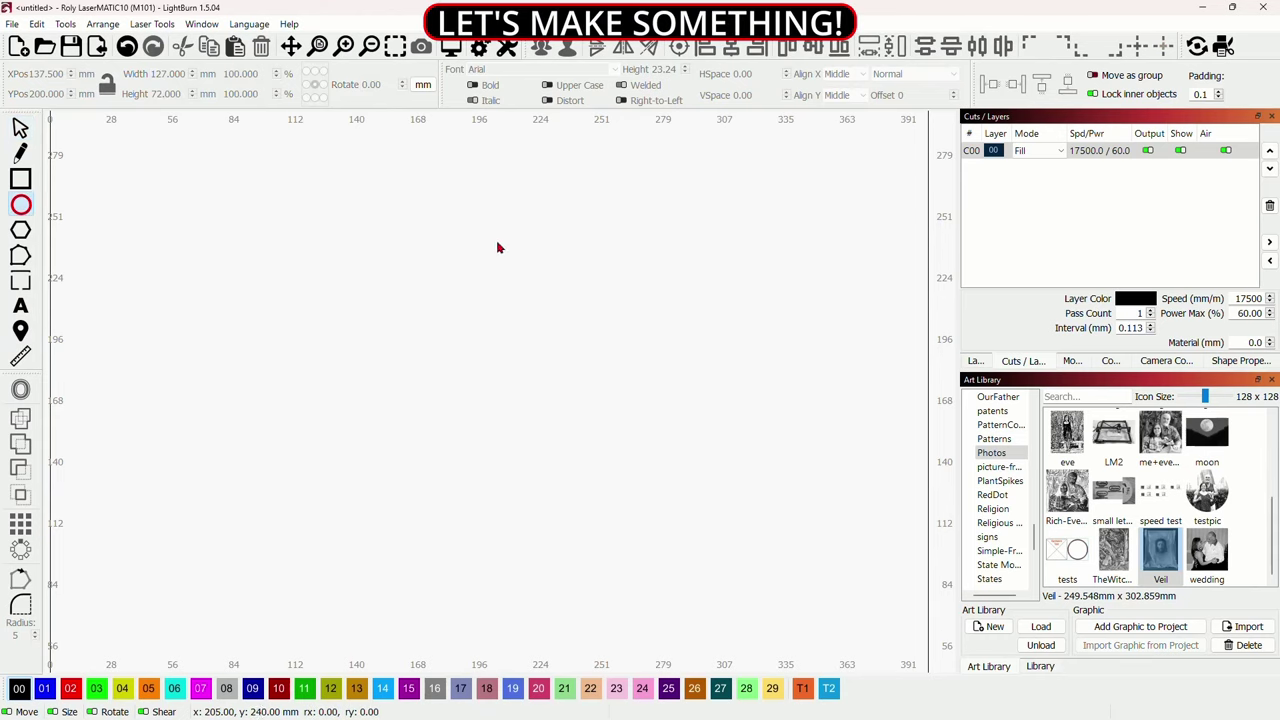
mouse_move(500, 242)
left_mouse_down()
mouse_move(654, 394)
mouse_move(680, 374)
mouse_move(686, 389)
left_mouse_up()
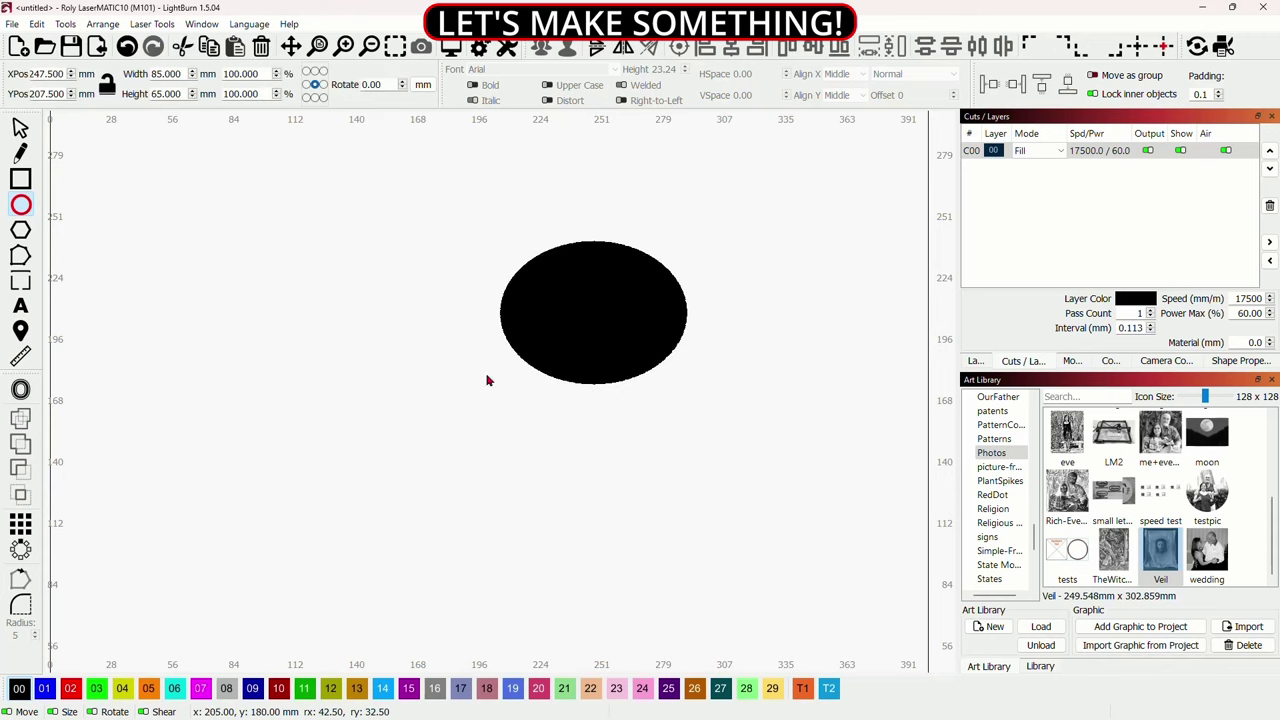
left_click(24, 127)
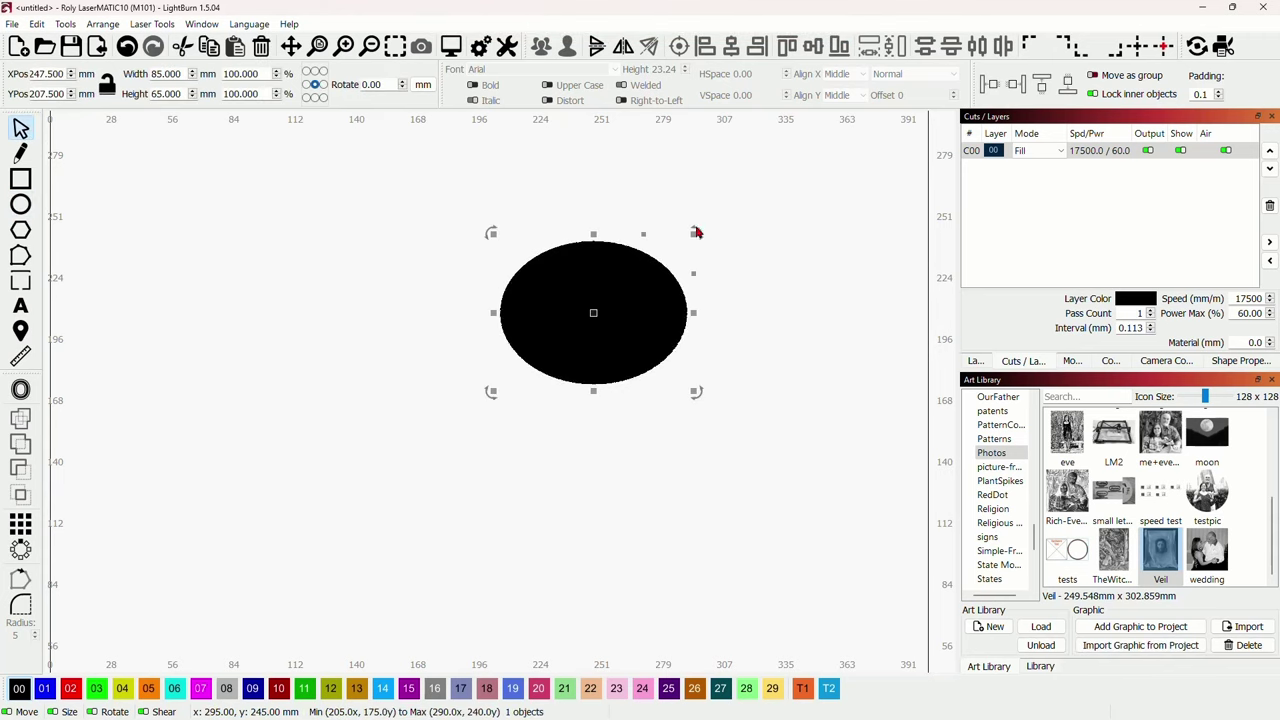
left_click(699, 236)
left_click_drag(699, 236, 716, 292)
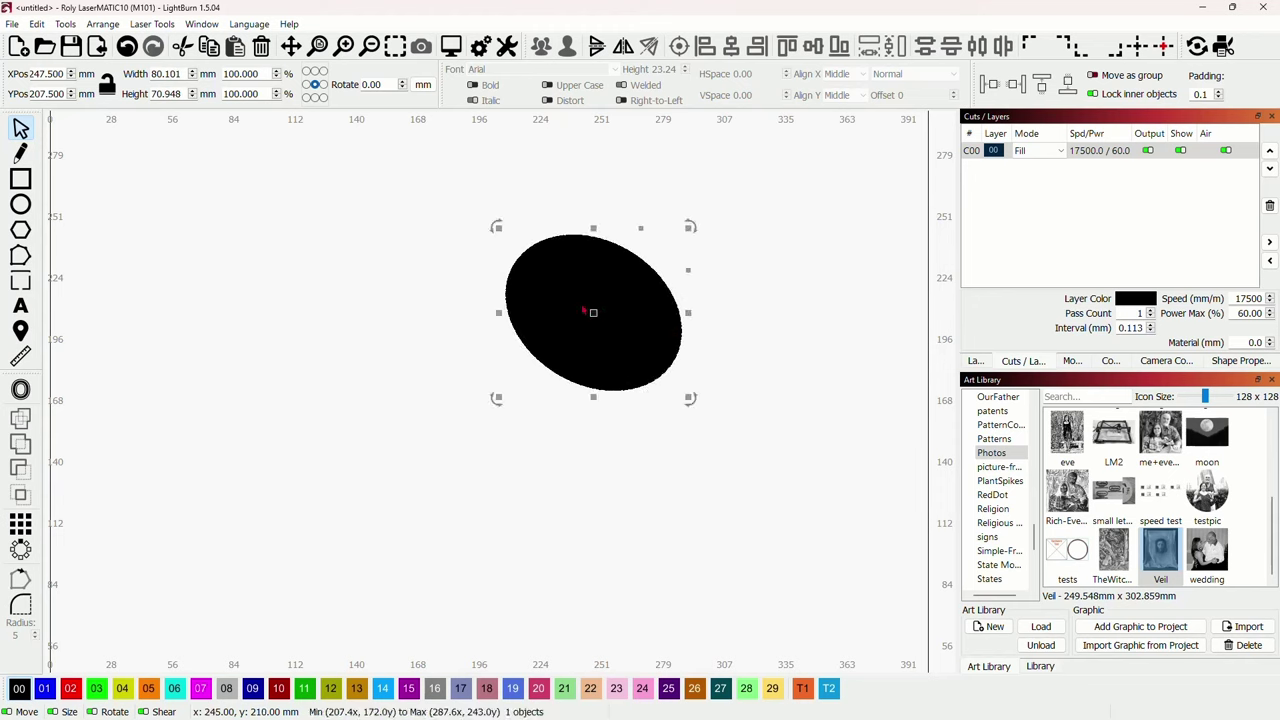
left_click_drag(591, 311, 641, 309)
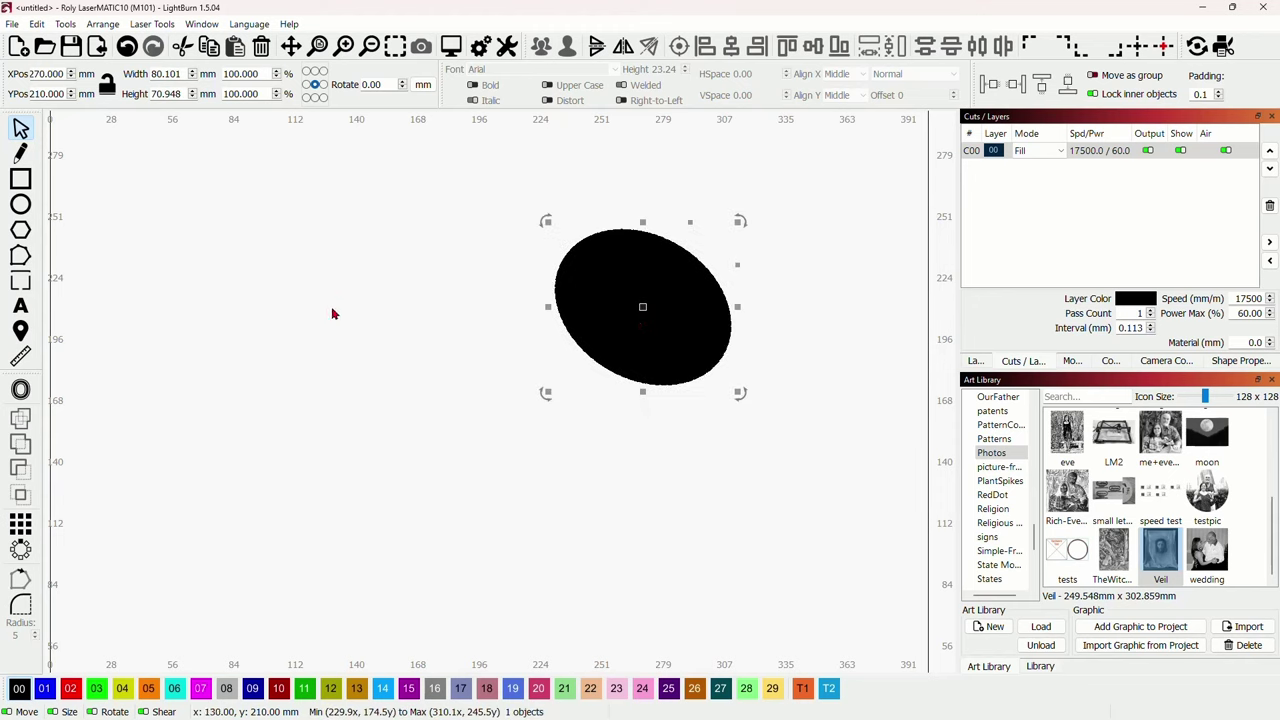
Duplicate the ear ellipse, mirror it horizontally and move the copy left.
key("ctrl+d")
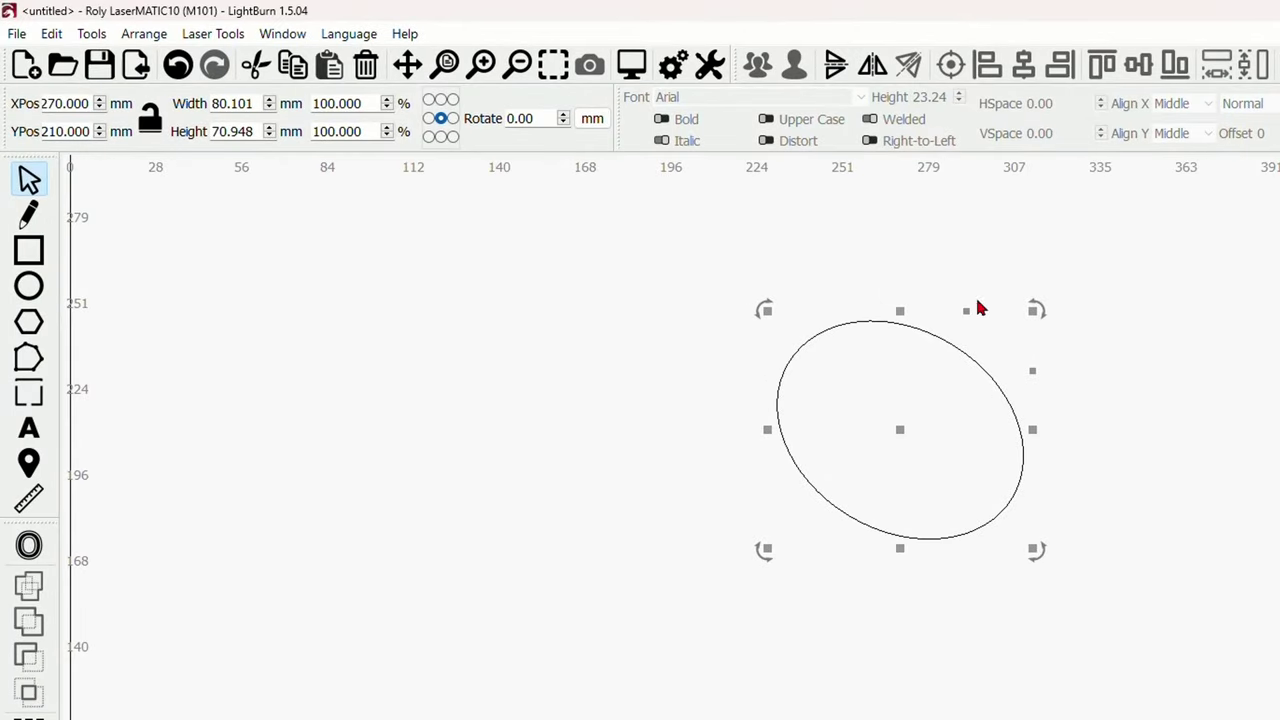
left_click(872, 65)
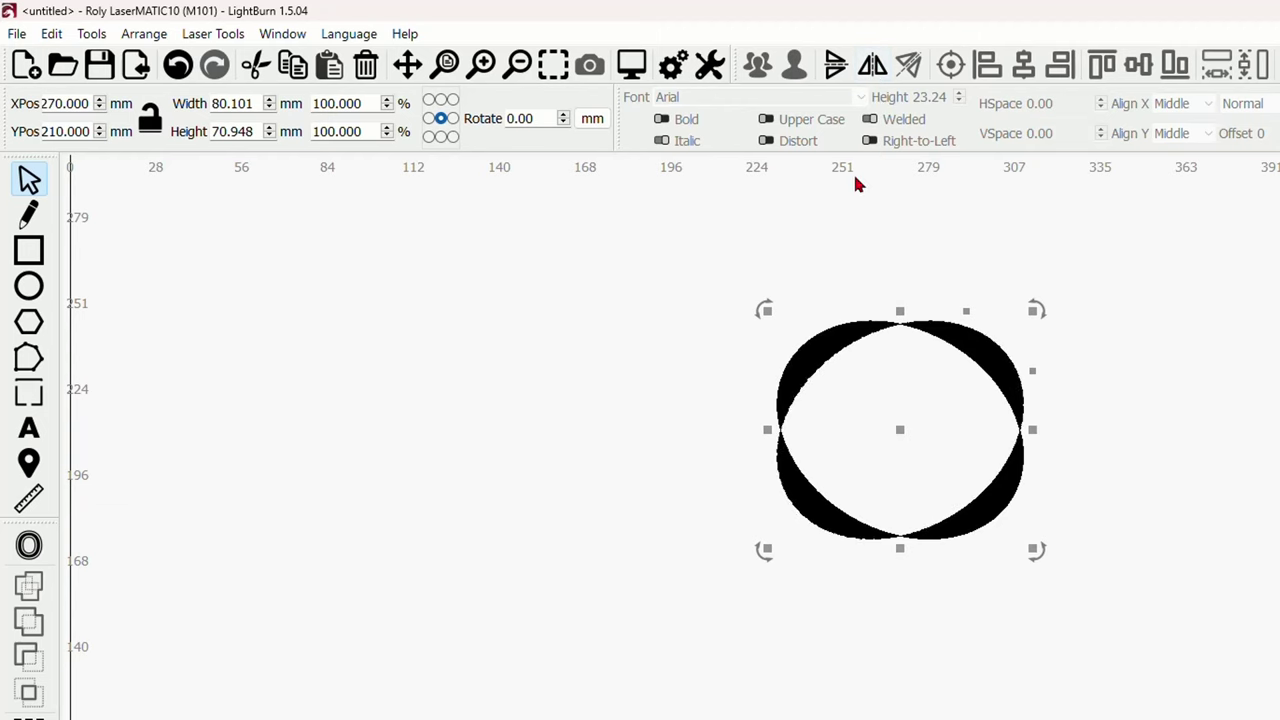
left_click_drag(901, 427, 581, 450)
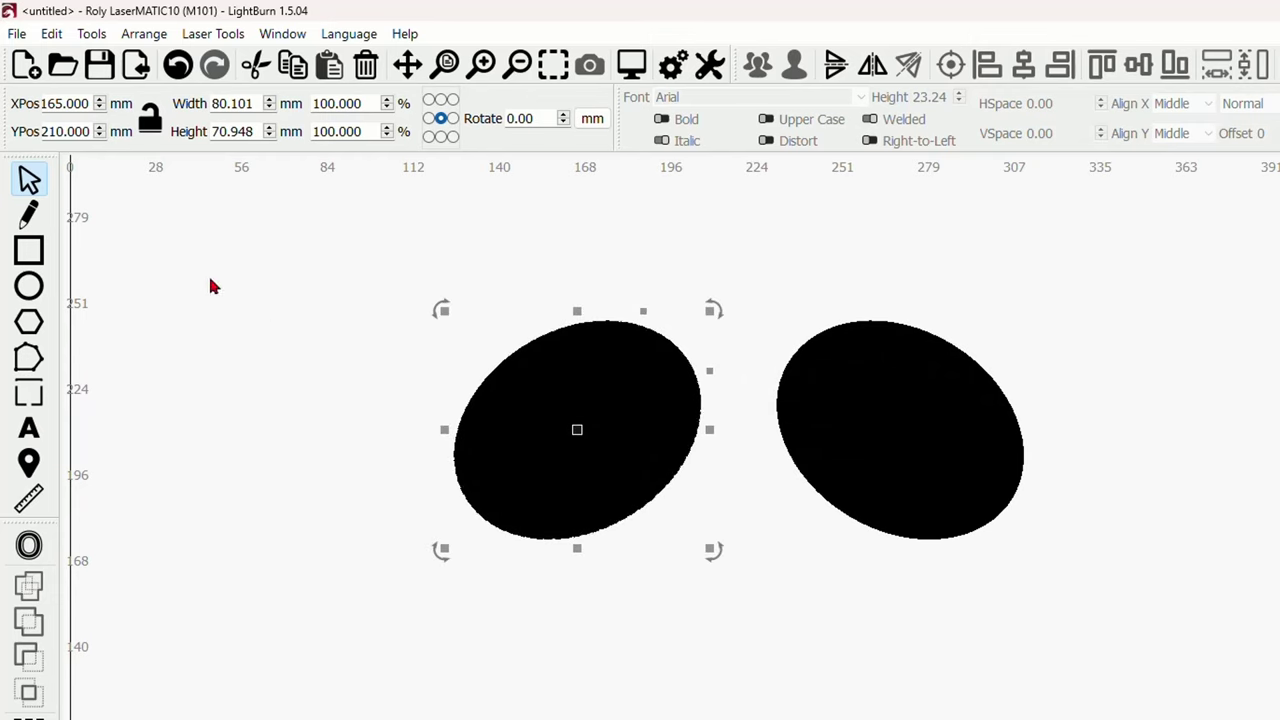
Draw a 105 × 105 mm circle below the ears for the head.
left_click(29, 290)
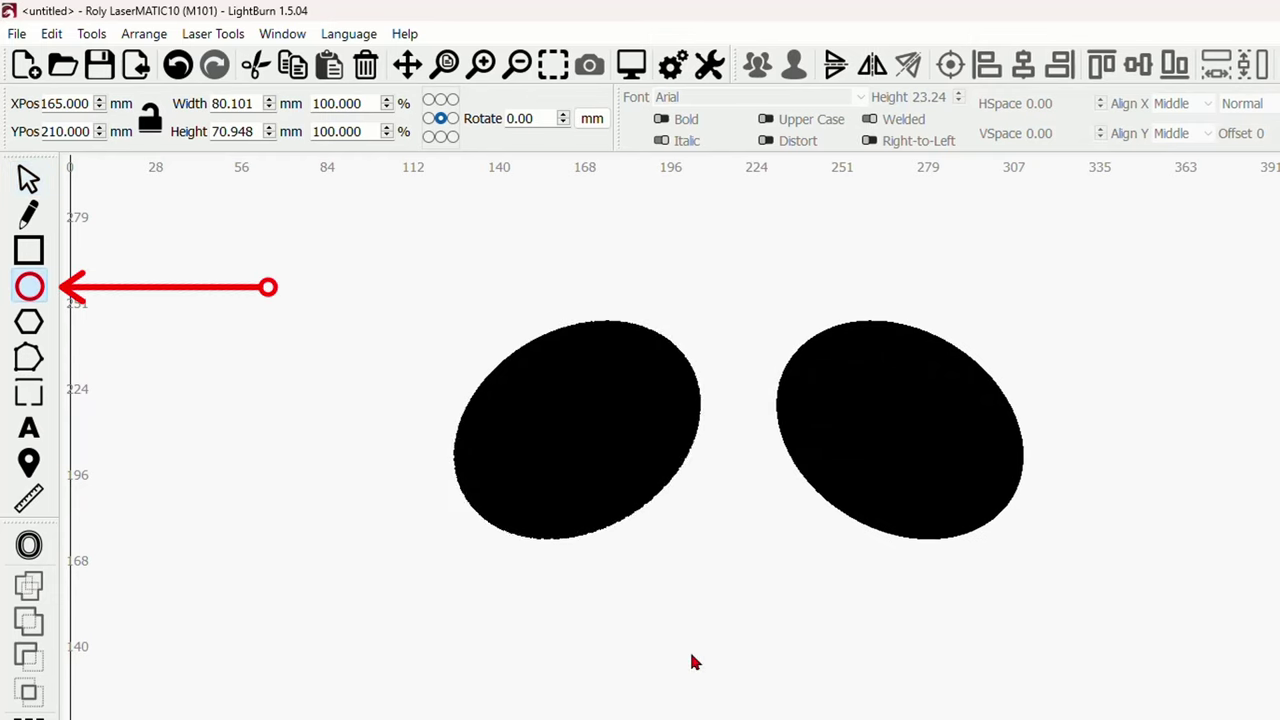
key("shift")
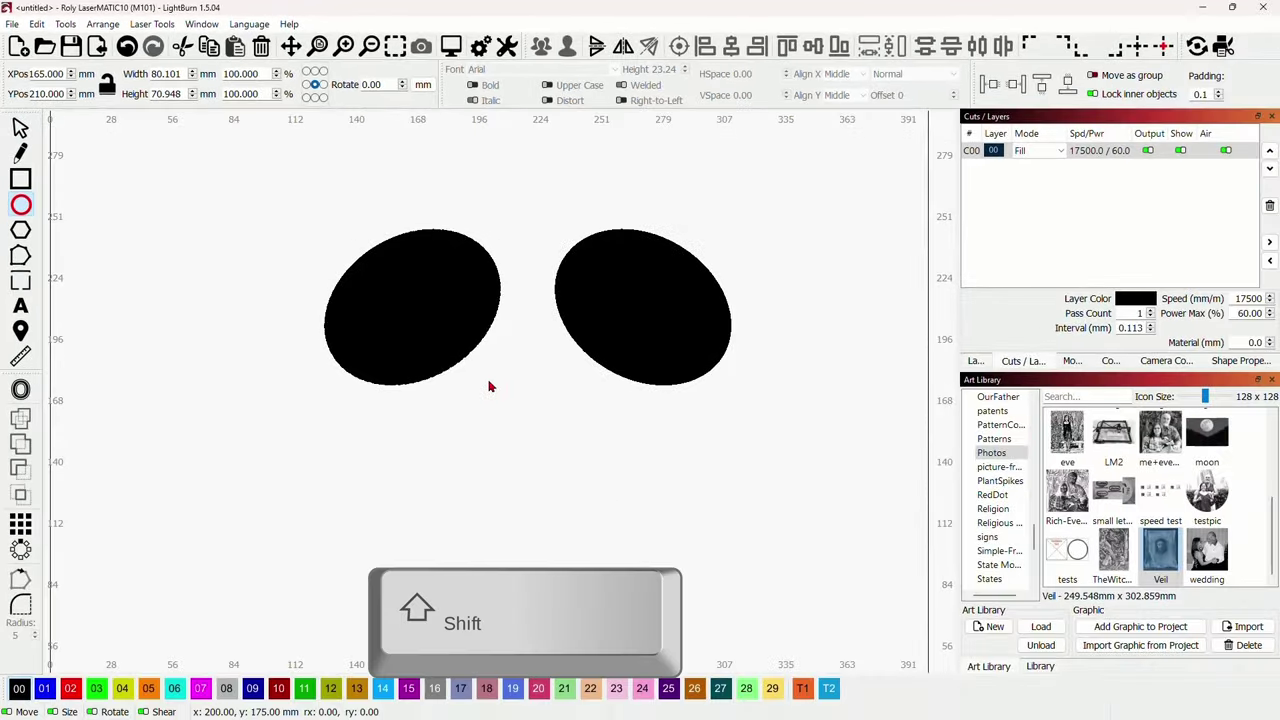
mouse_move(489, 386)
left_mouse_down()
mouse_move(676, 570)
mouse_move(712, 582)
left_mouse_up()
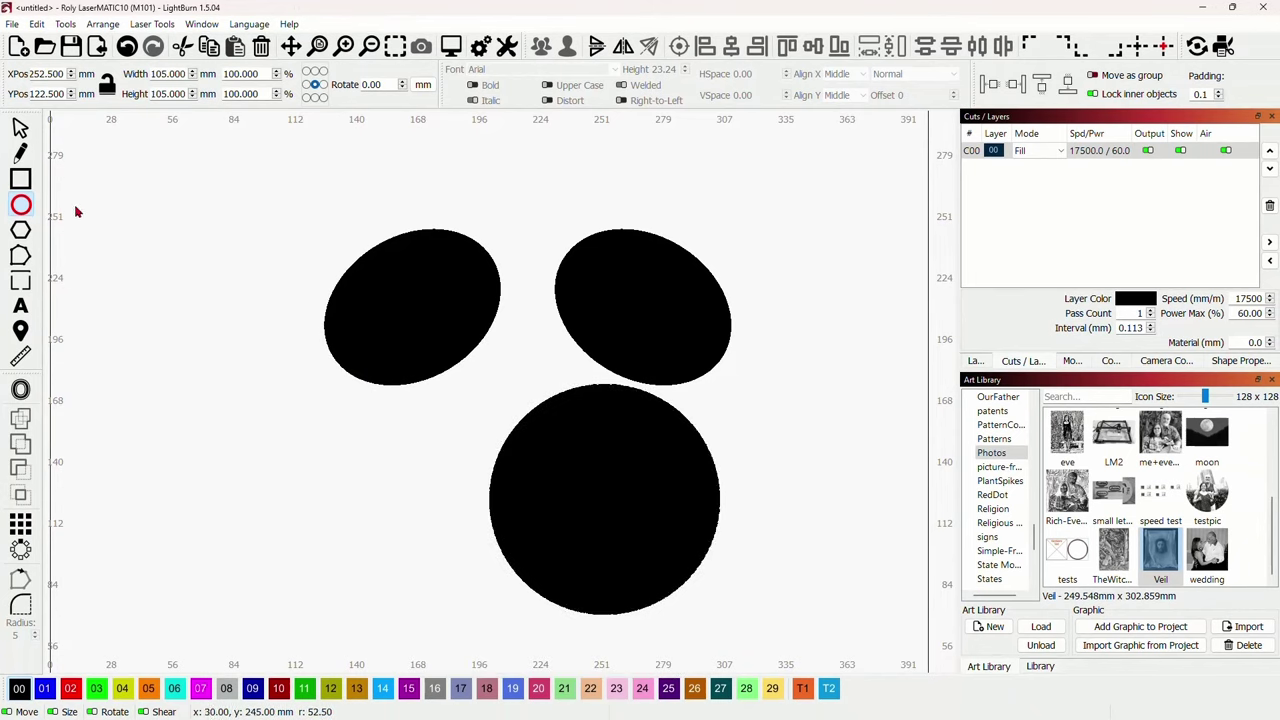
left_click(21, 127)
left_click_drag(611, 507, 550, 501)
Group the ears, centre the circle beneath them and nudge it up to overlap.
left_click_drag(778, 296, 423, 240)
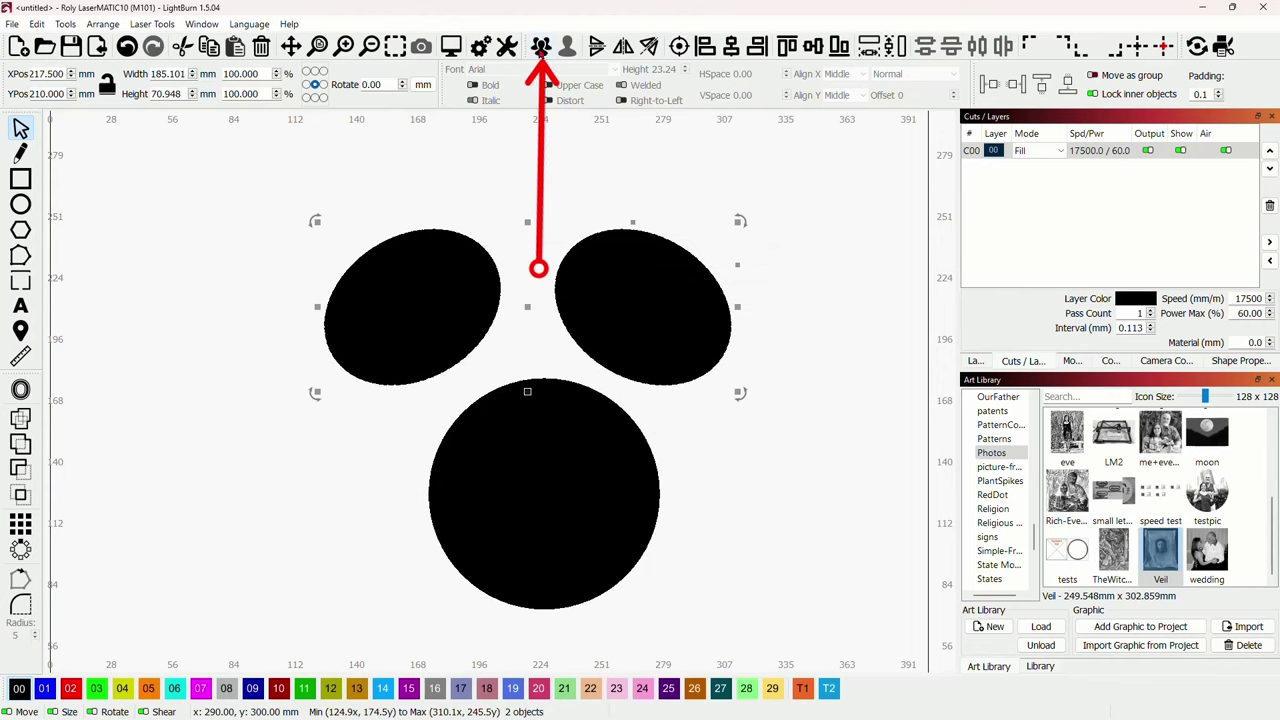
left_click(540, 46)
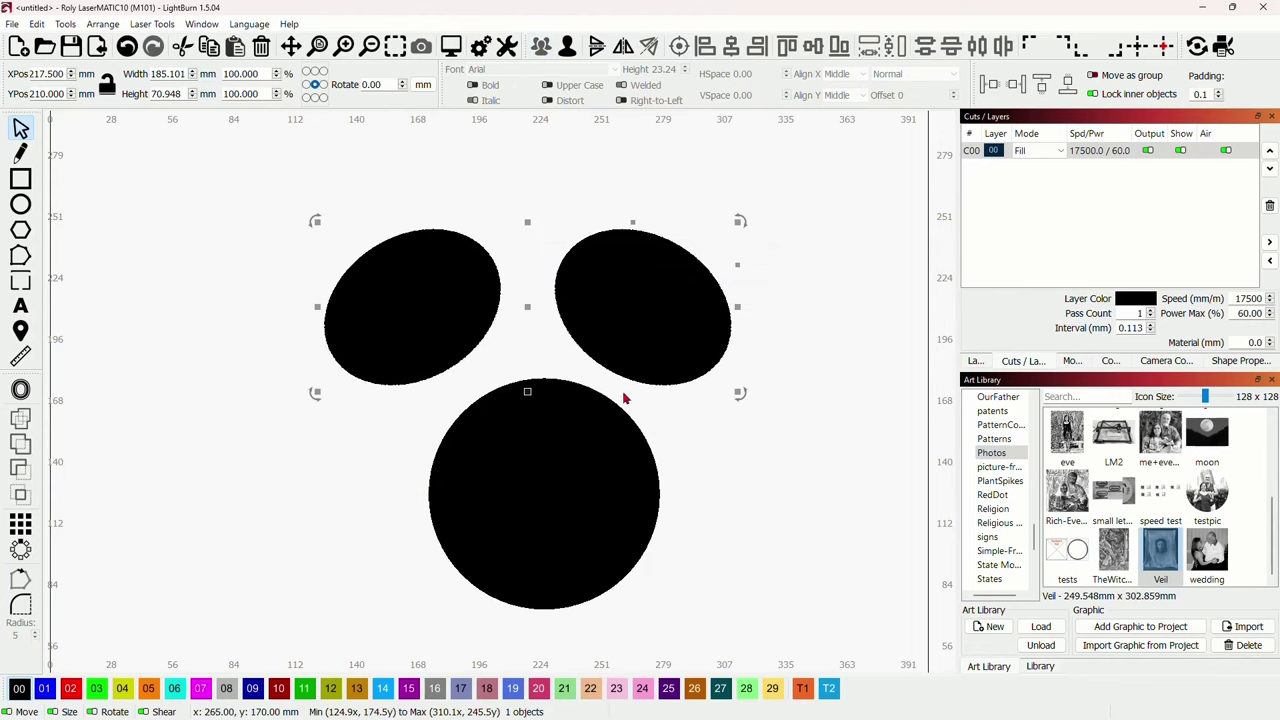
left_click_drag(741, 514, 563, 326)
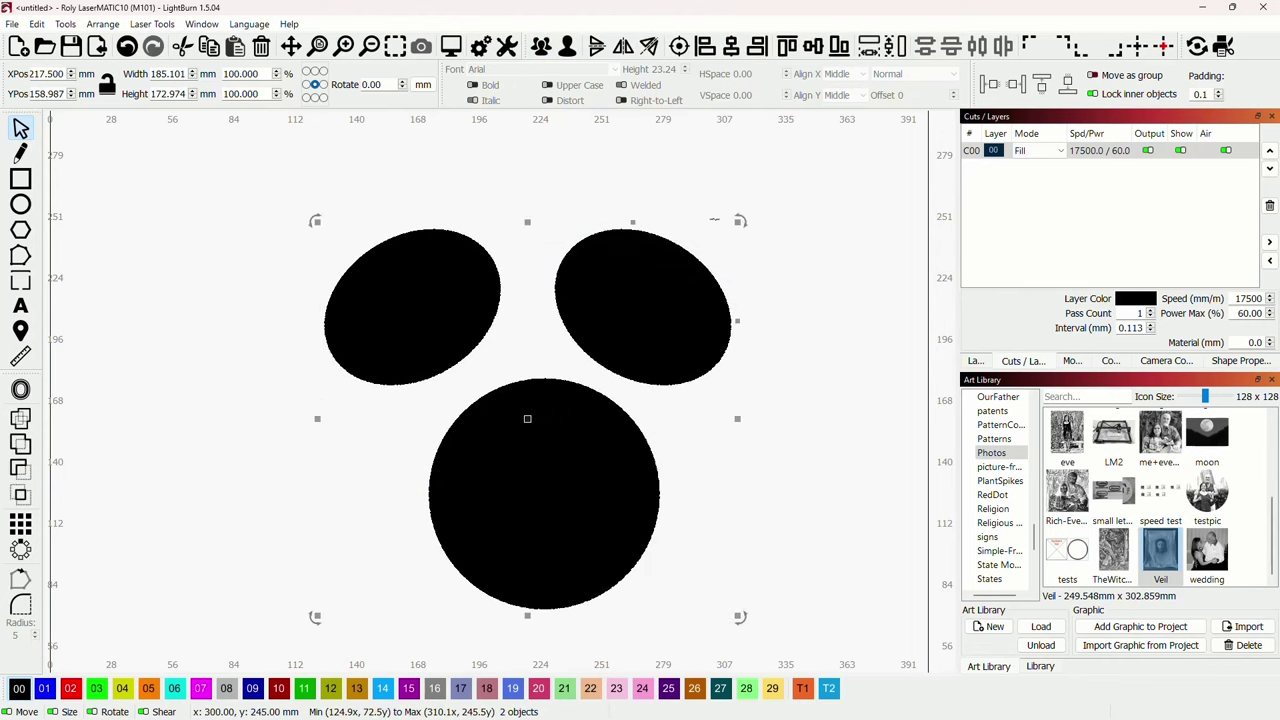
left_click(731, 47)
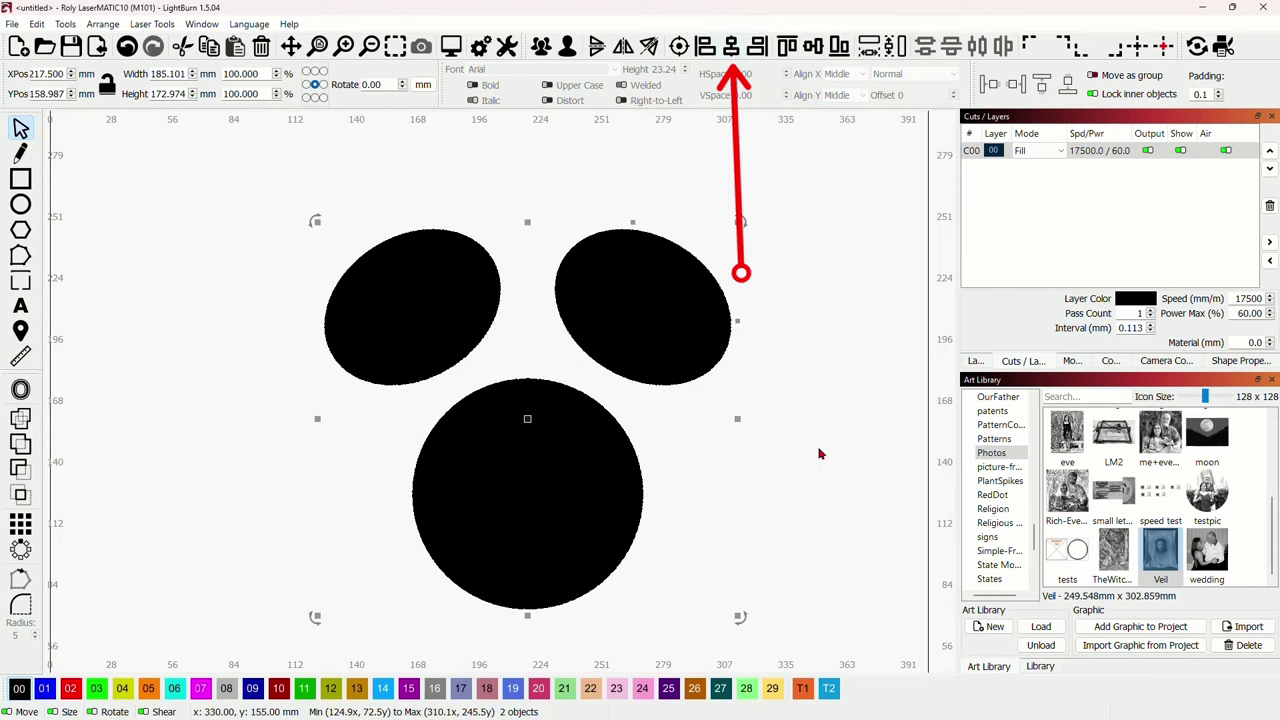
left_click(688, 514)
left_click(687, 495)
key("Up")
key("Up")
key("Up")
key("Up")
key("Up")
key("Up")
key("Up")
key("Up")
key("Up")
key("Up")
key("Up")
key("Up")
key("Up")
key("Up")
key("Up")
key("Up")
key("Up")
key("Up")
key("Up")
key("Up")
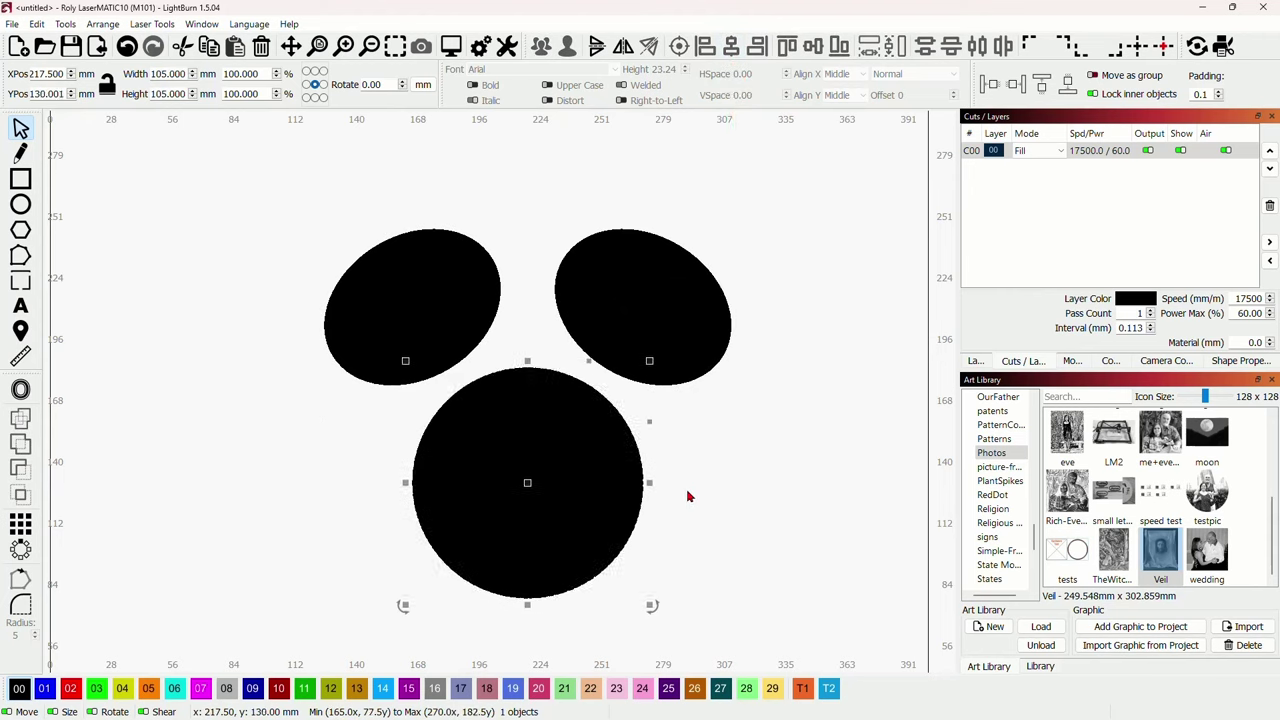
key("Up")
key("Up")
key("Up")
key("Up")
key("Up")
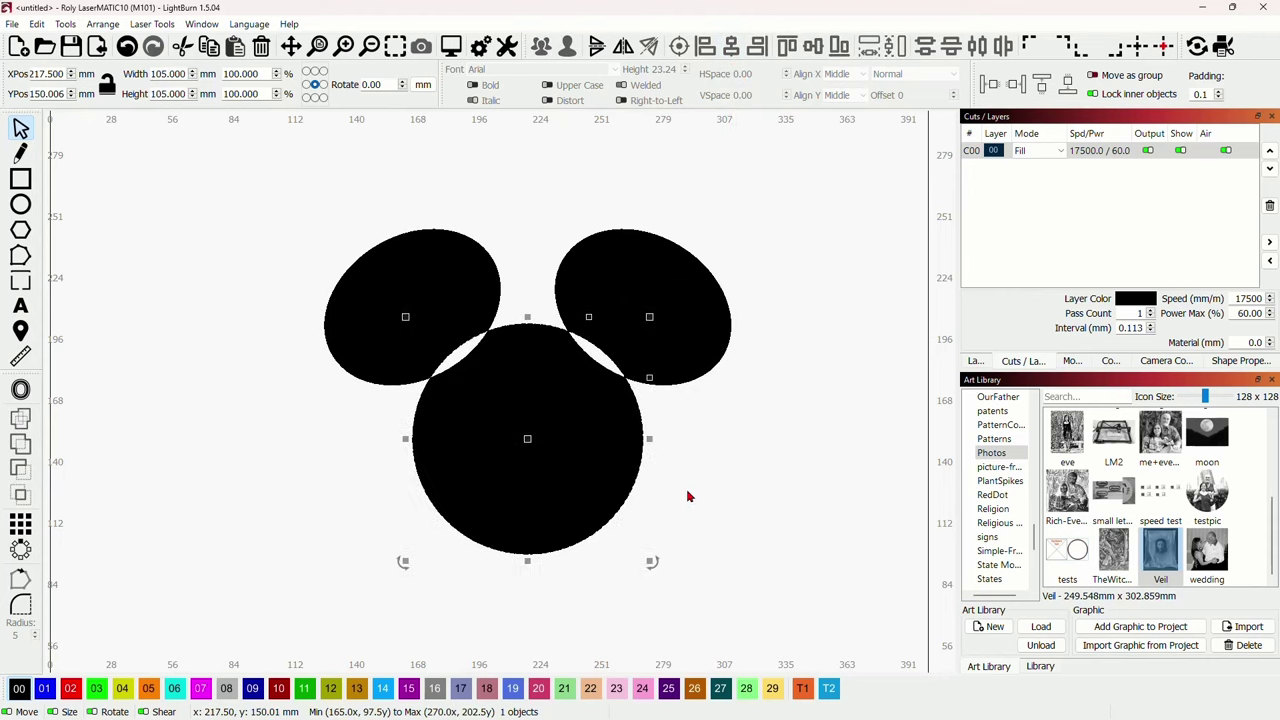
left_click(756, 472)
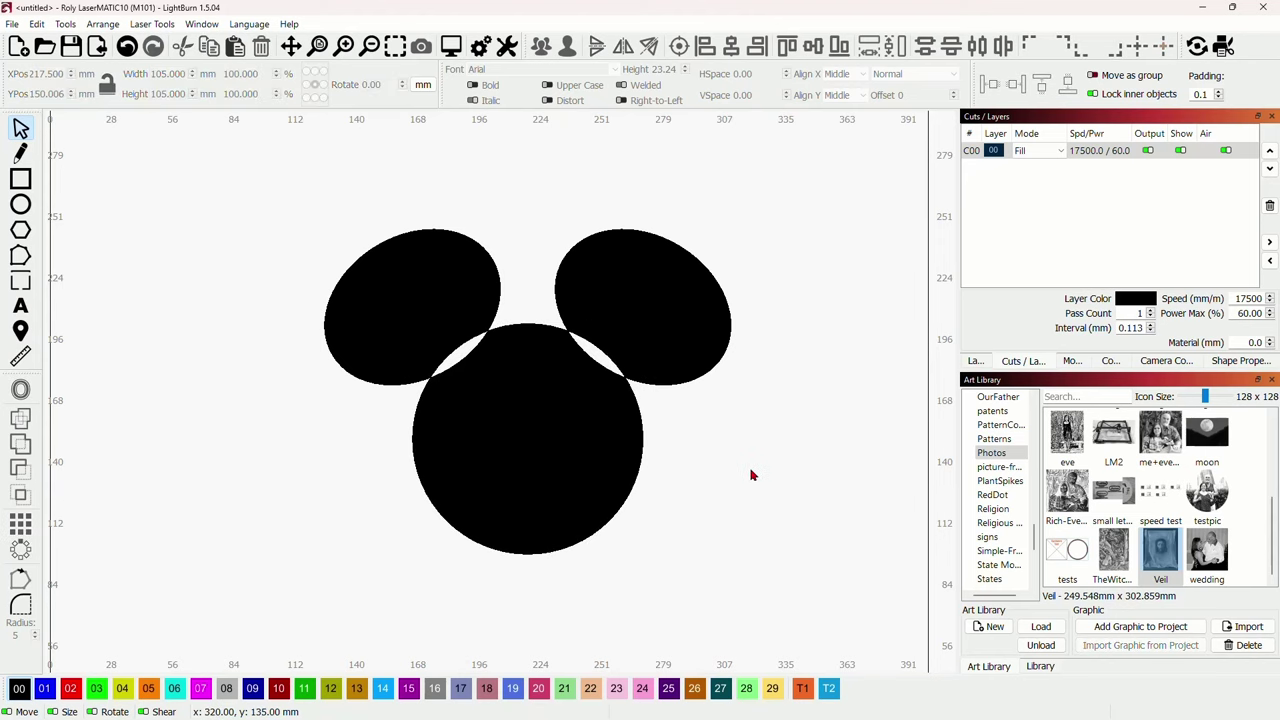
Weld the two ellipse ears and the circle head into one shape.
left_click_drag(752, 472, 413, 284)
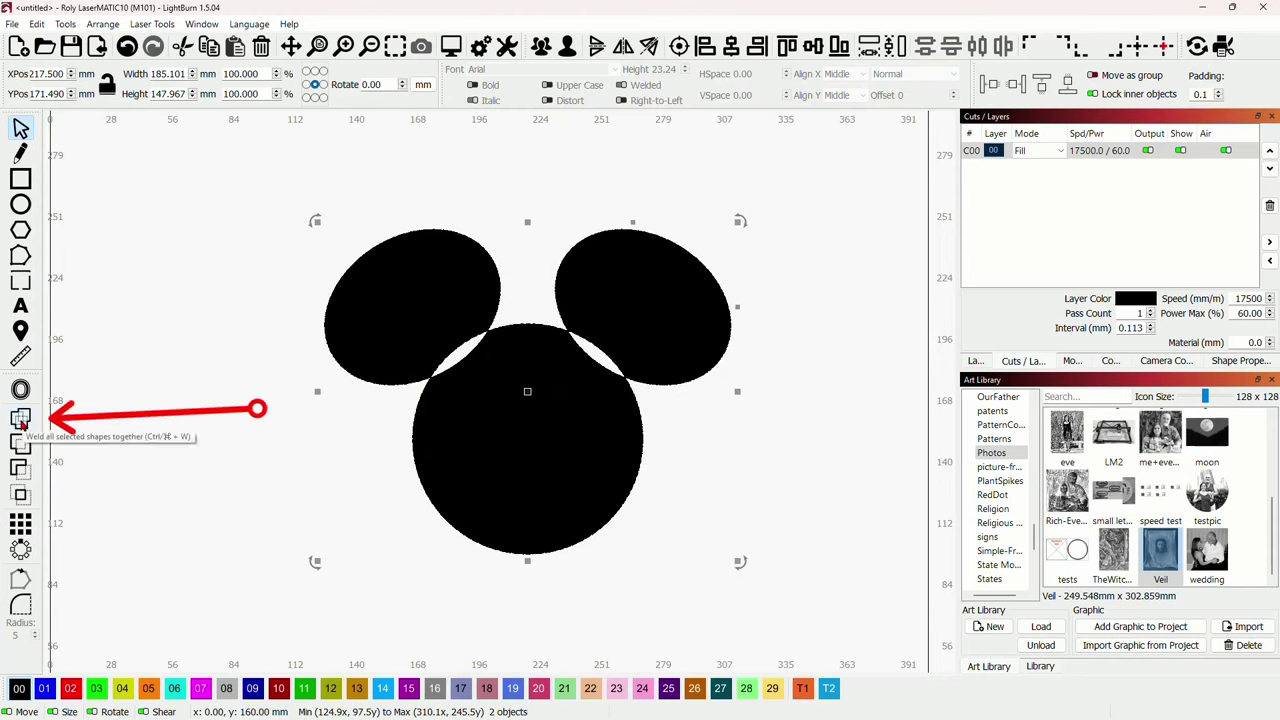
left_click(21, 420)
left_click(237, 458)
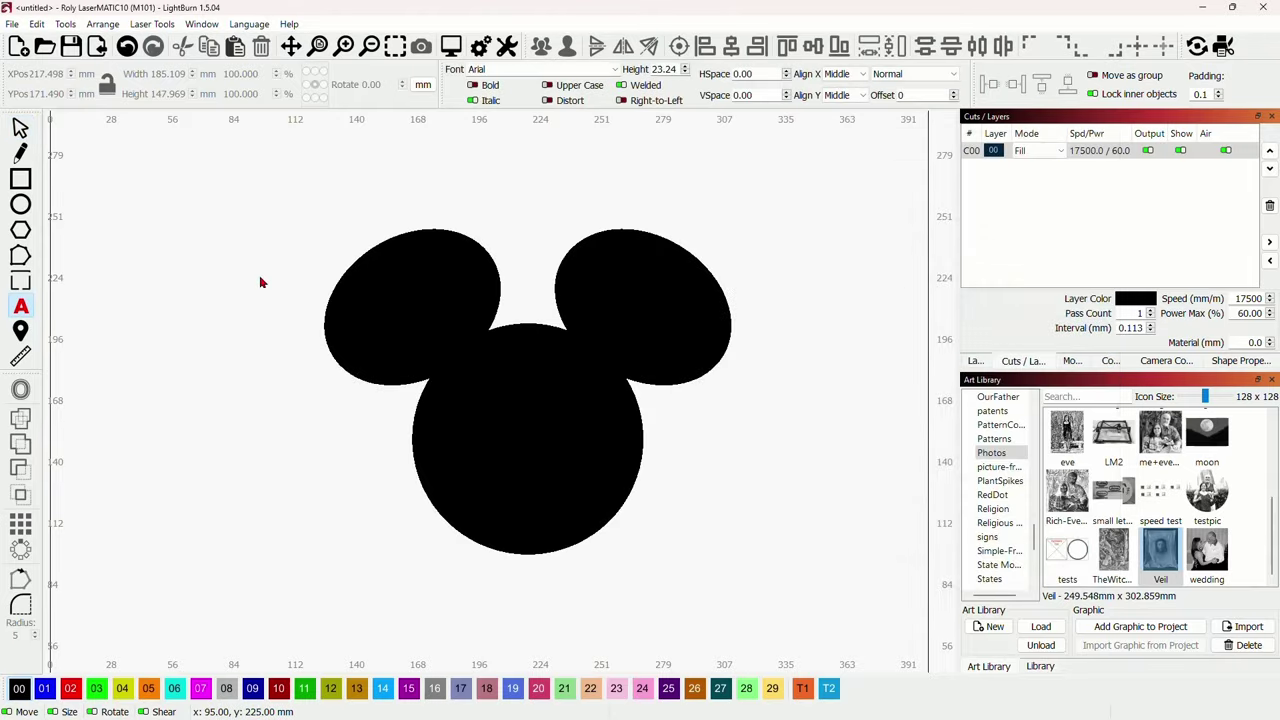
Add the name as italic Arial text inside the head and centre it horizontally.
left_click(232, 222)
type("Micayla")
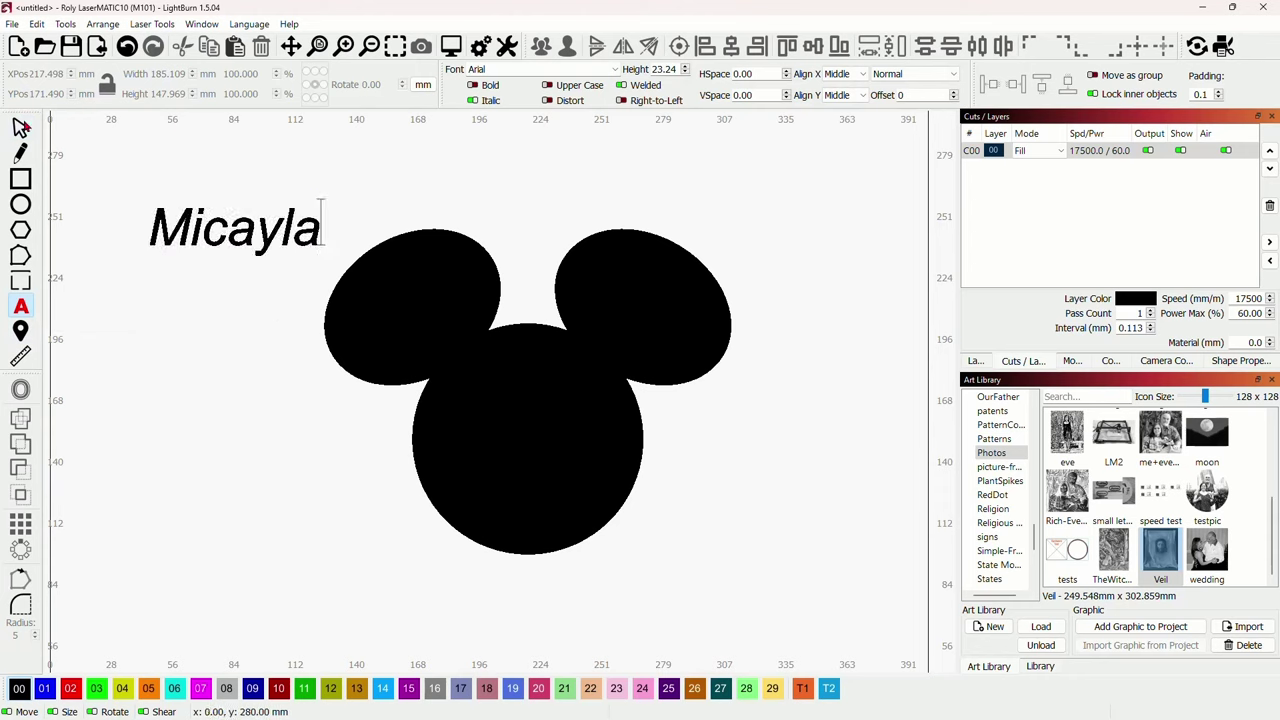
left_click(20, 127)
left_click_drag(234, 229, 531, 462)
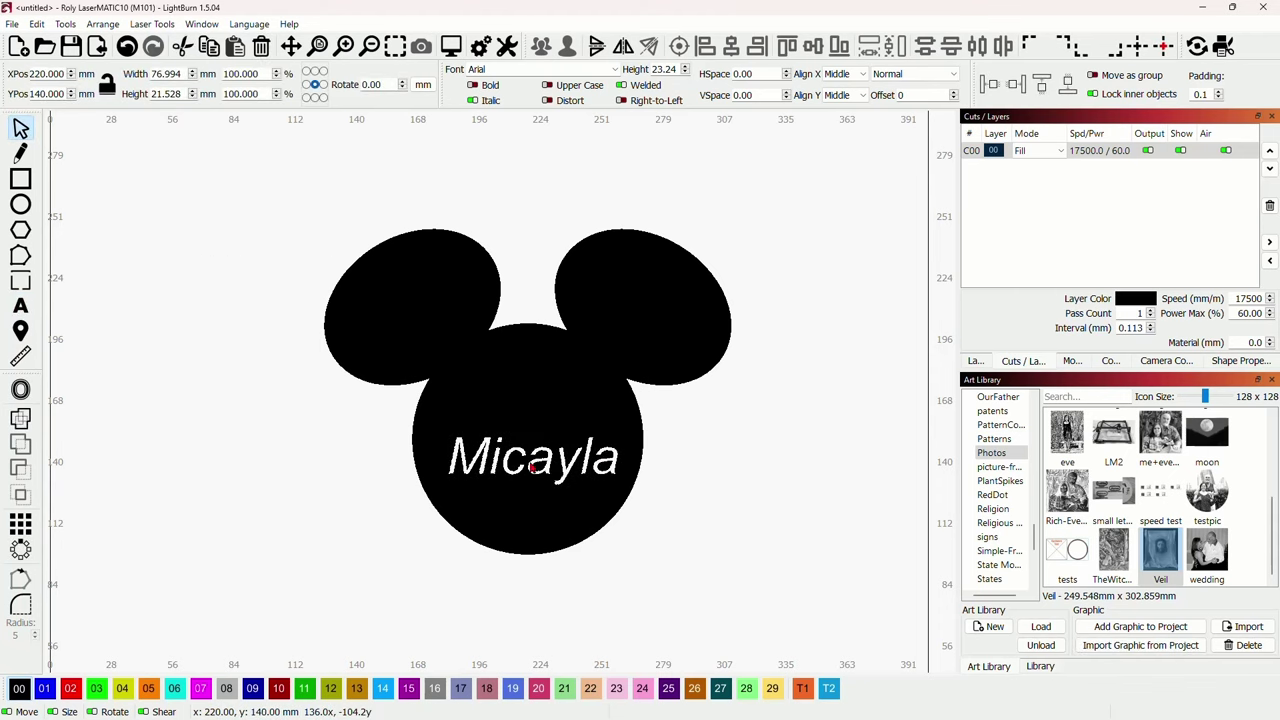
left_click(533, 467)
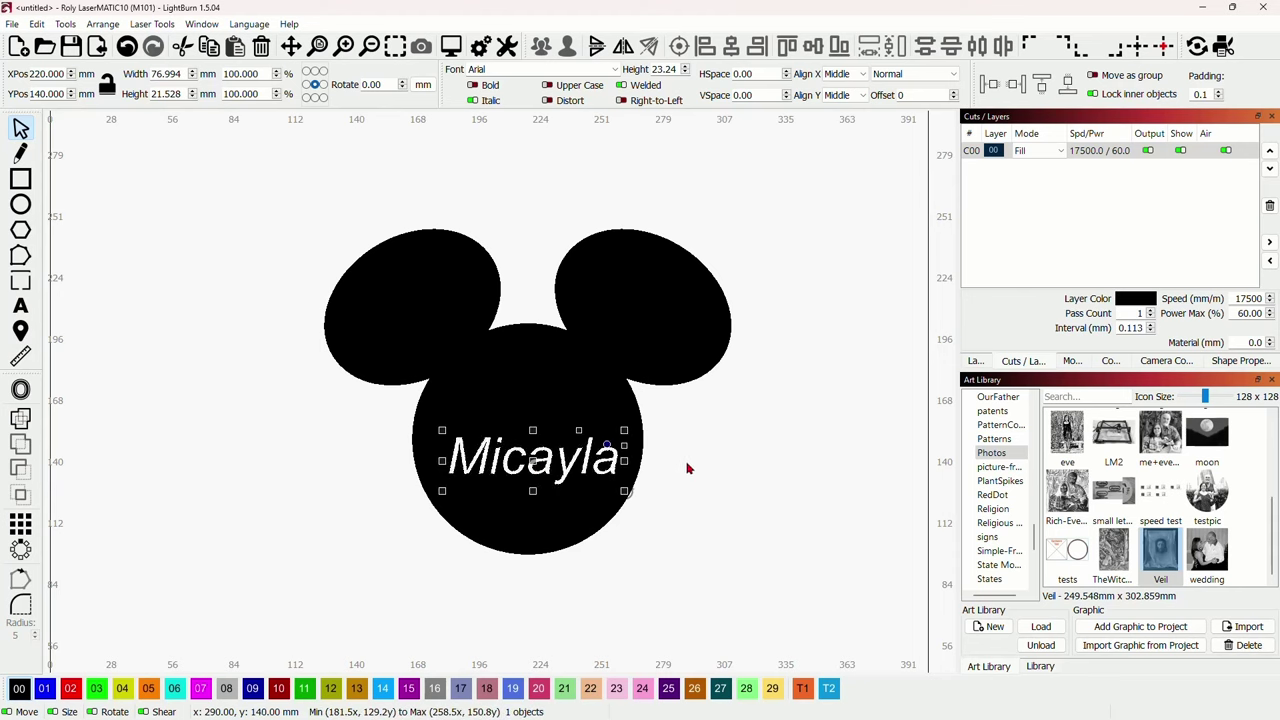
left_click(600, 391)
key("ctrl+a")
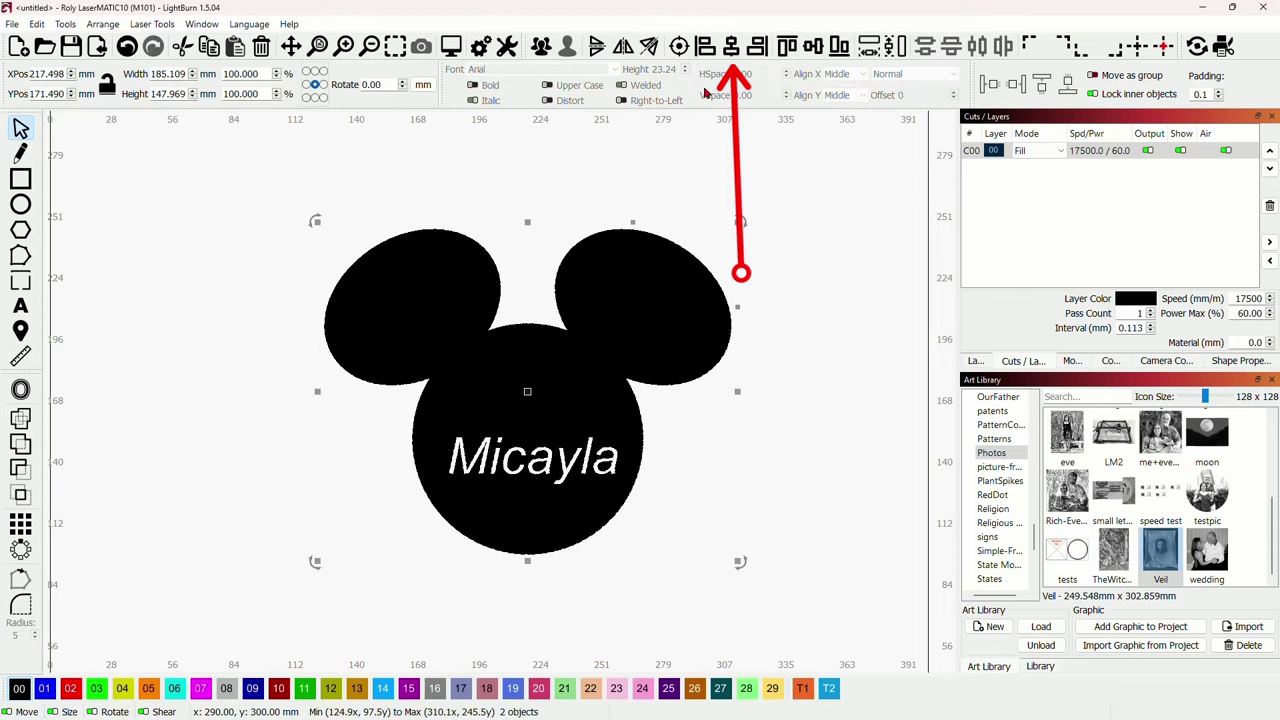
left_click(731, 47)
left_click(810, 404)
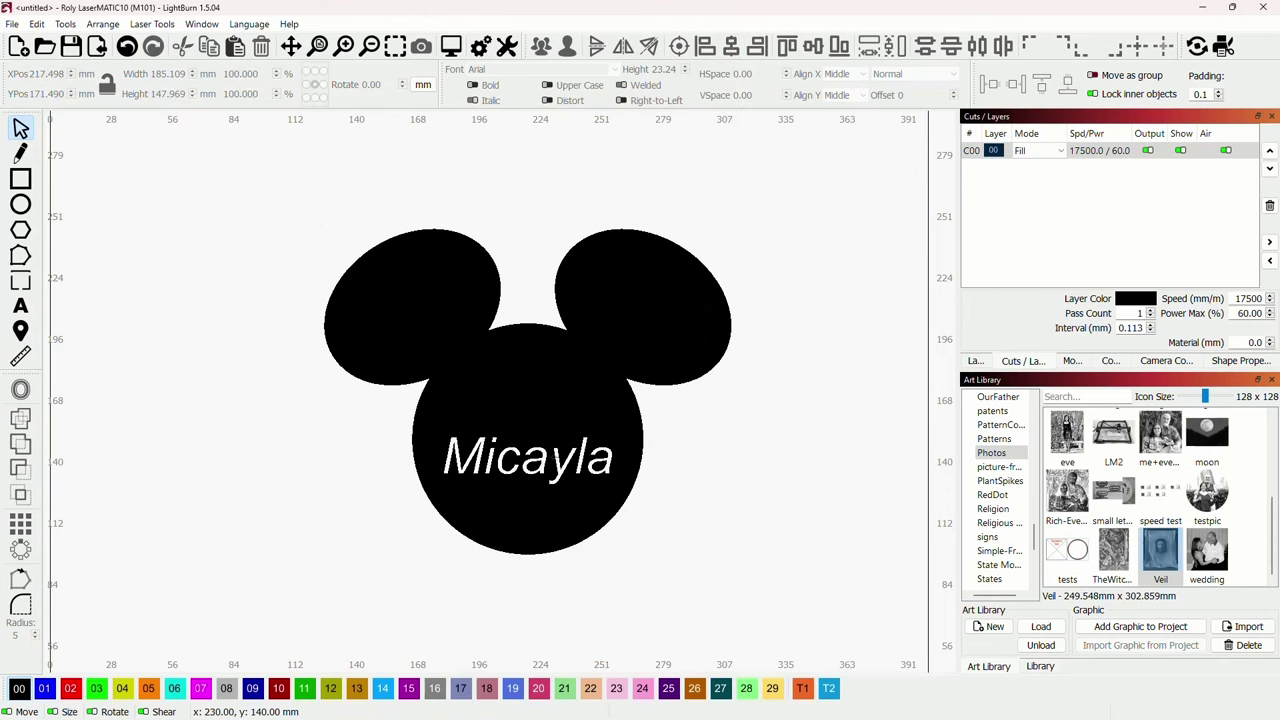
Add a rounded outward offset border of 2.00 mm around the Mickey head shape.
left_click(744, 343)
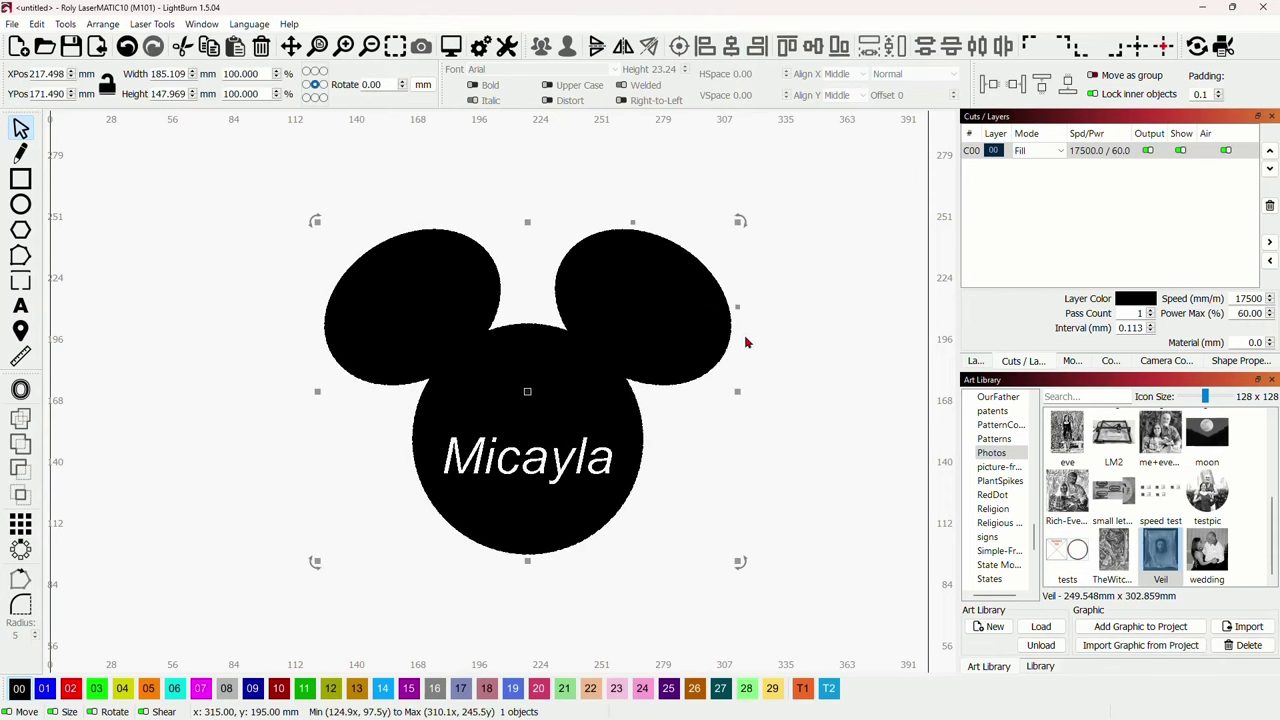
left_click(20, 389)
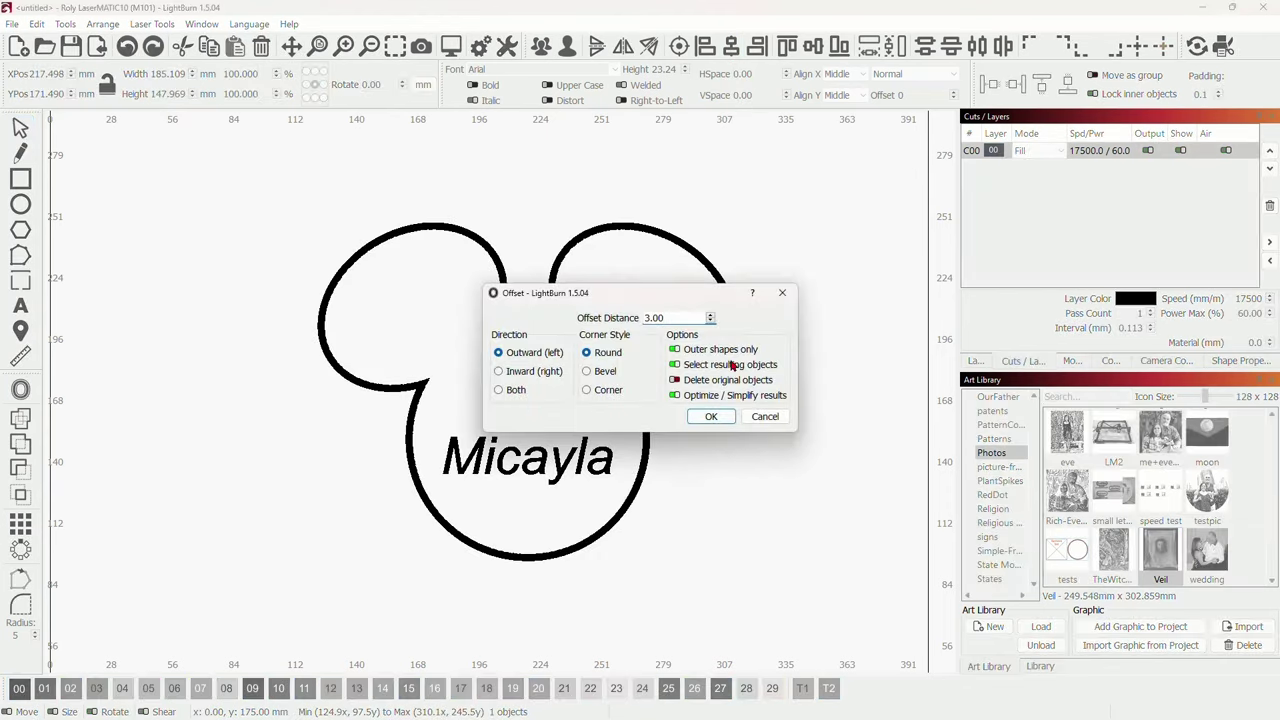
left_click_drag(641, 298, 803, 192)
left_click(866, 188)
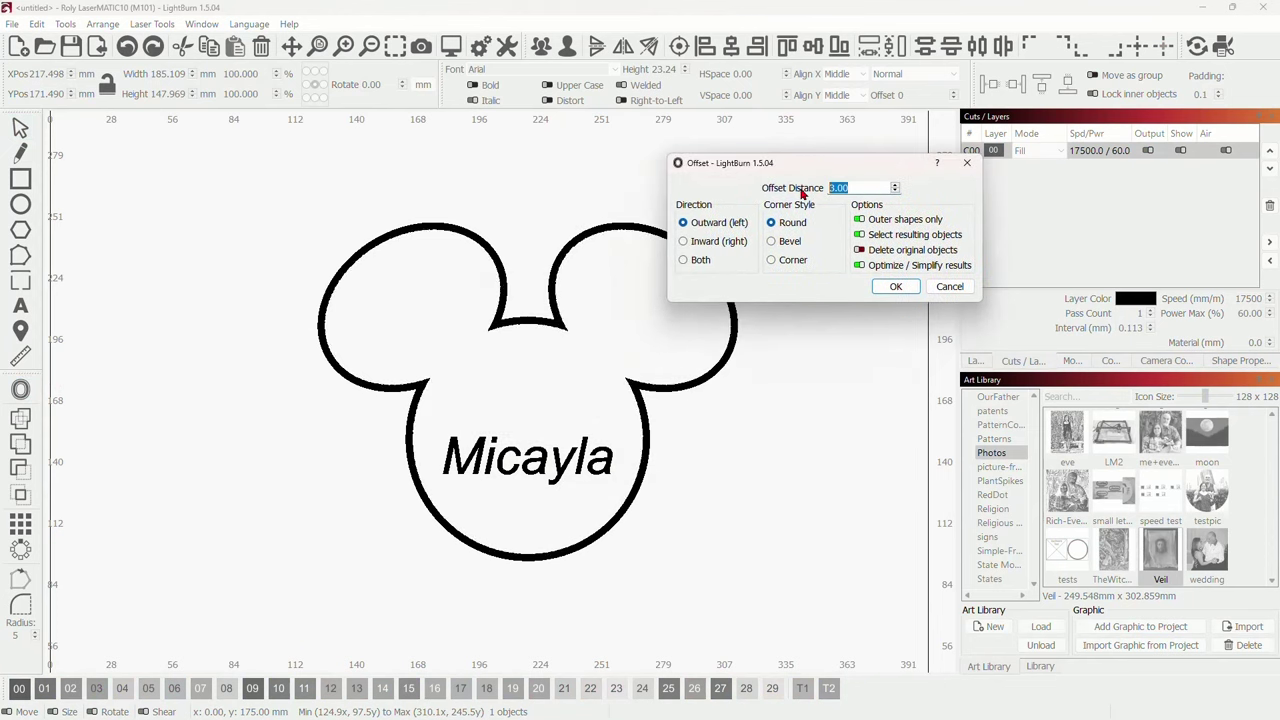
type("2")
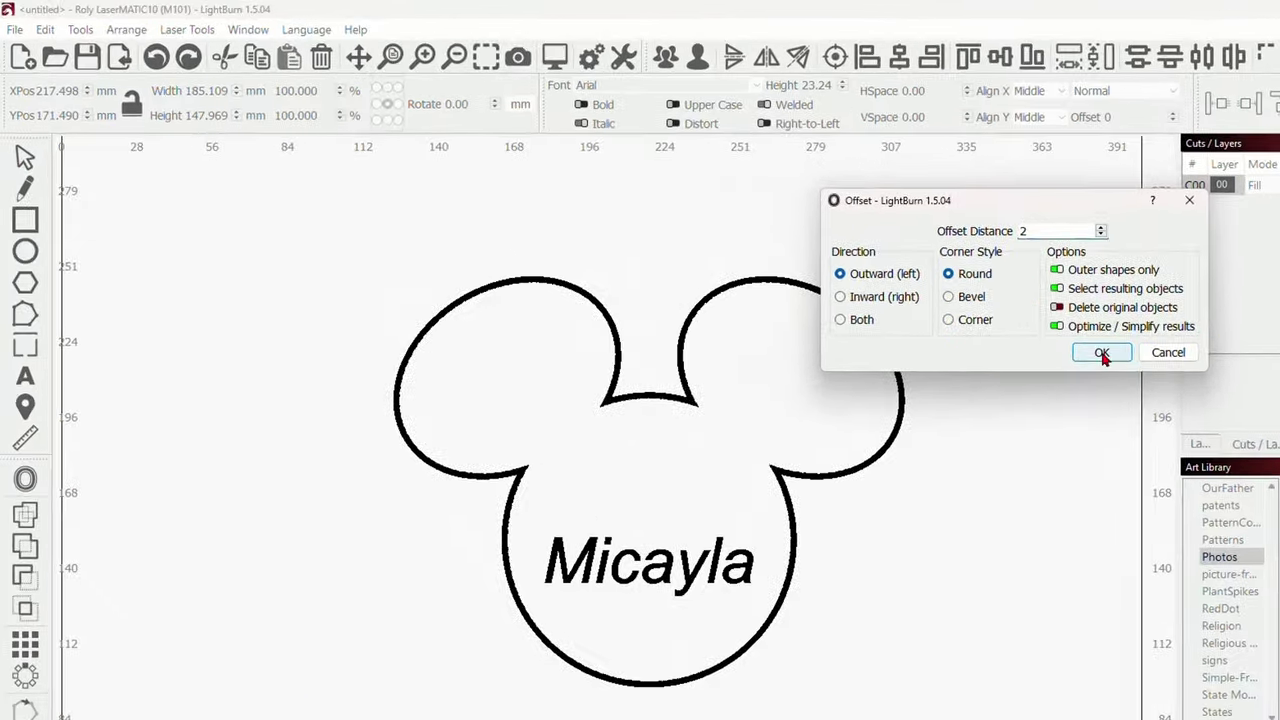
left_click(1102, 354)
left_click(25, 480)
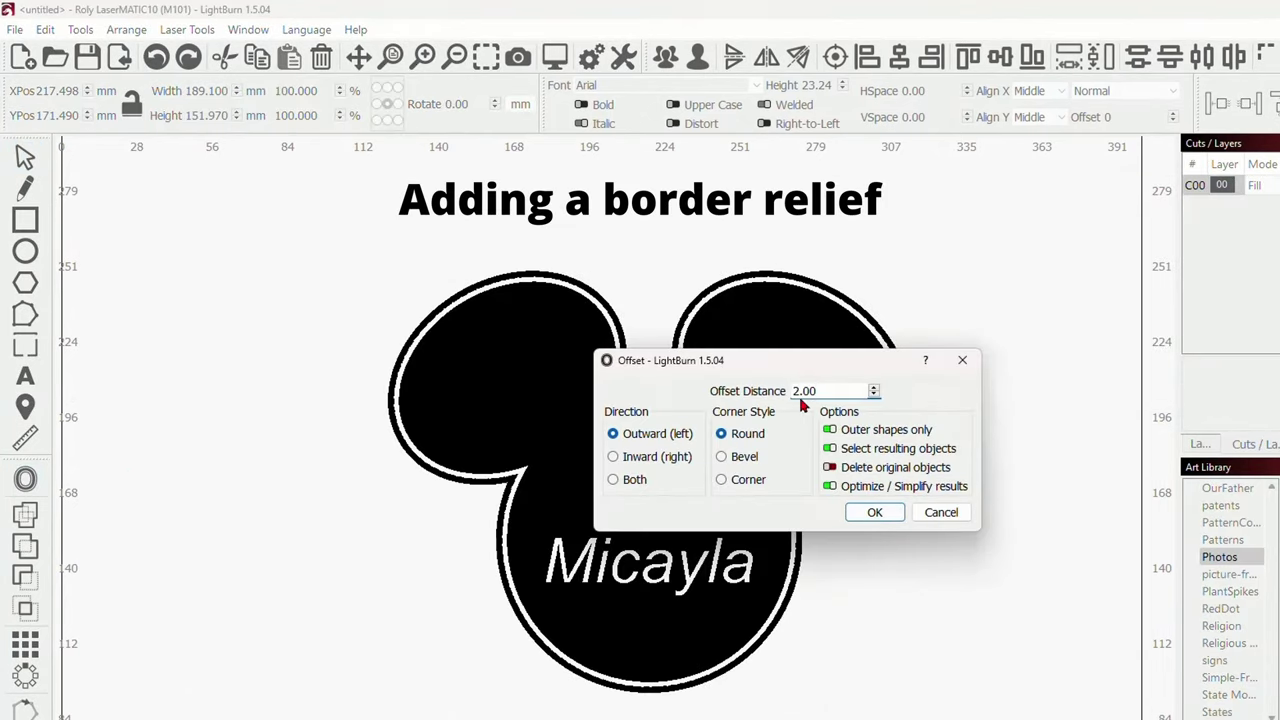
left_click(878, 513)
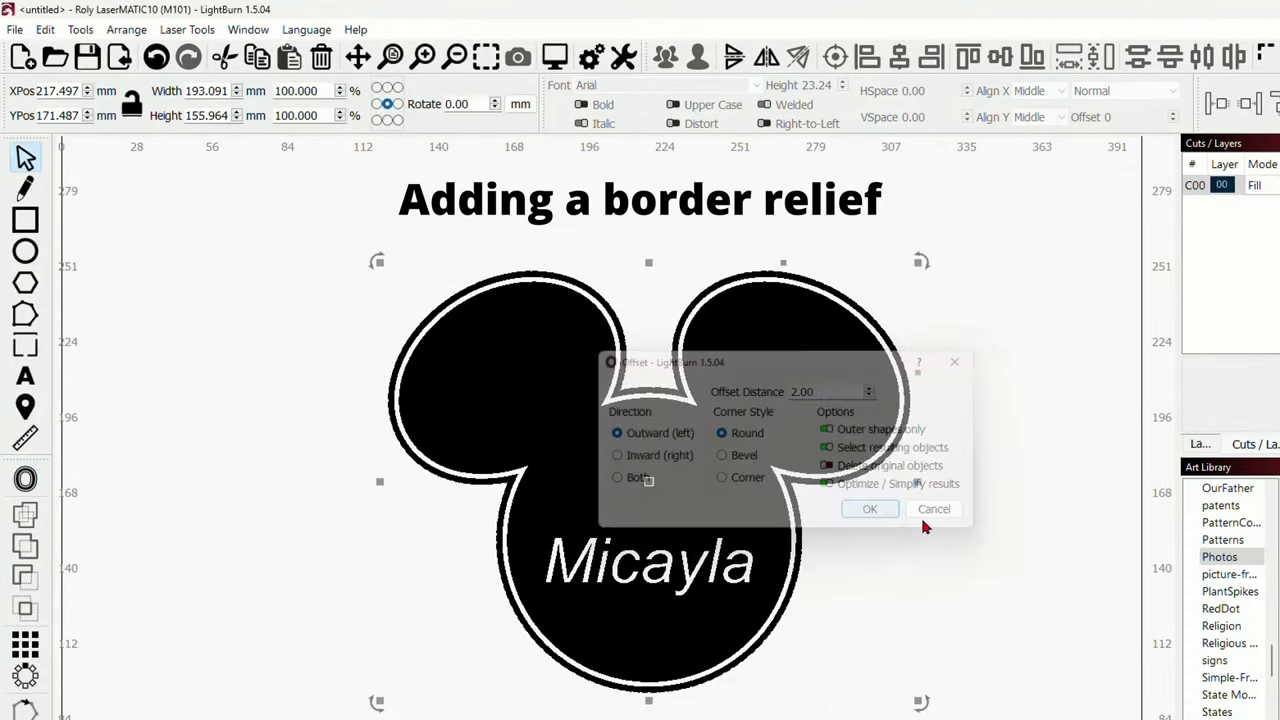
left_click(1006, 468)
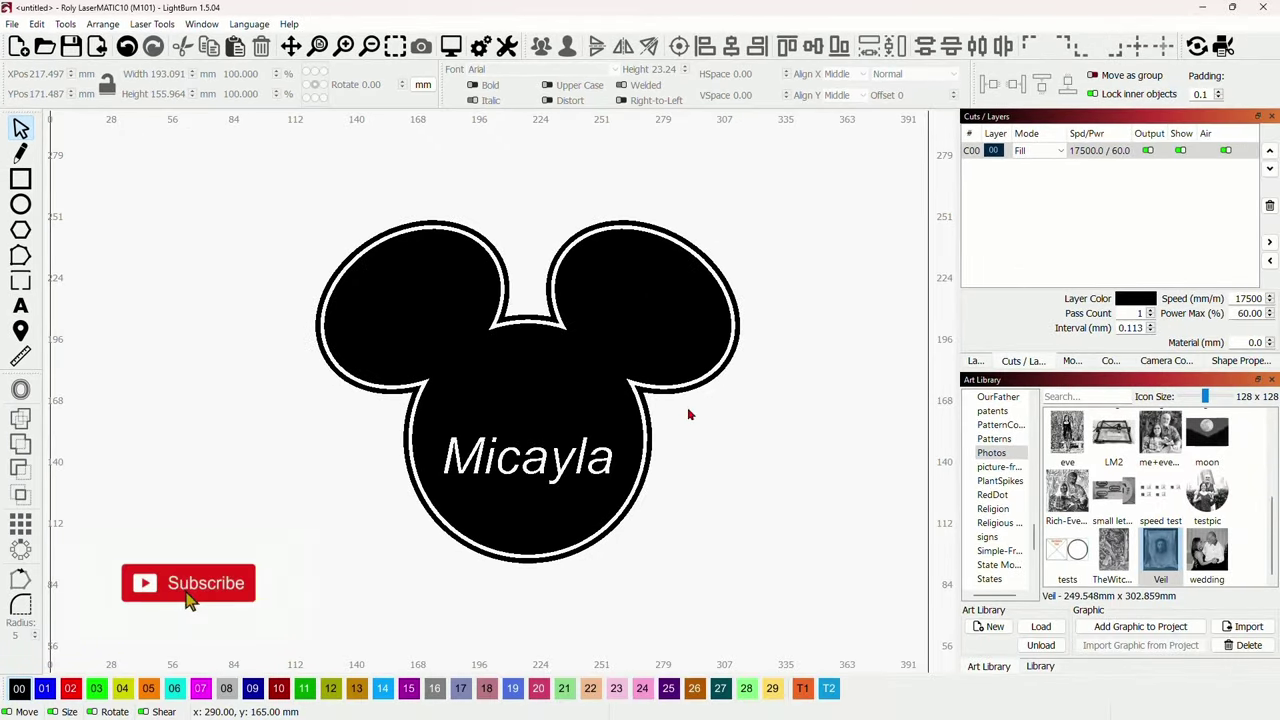
scroll(712, 398, "up", 1)
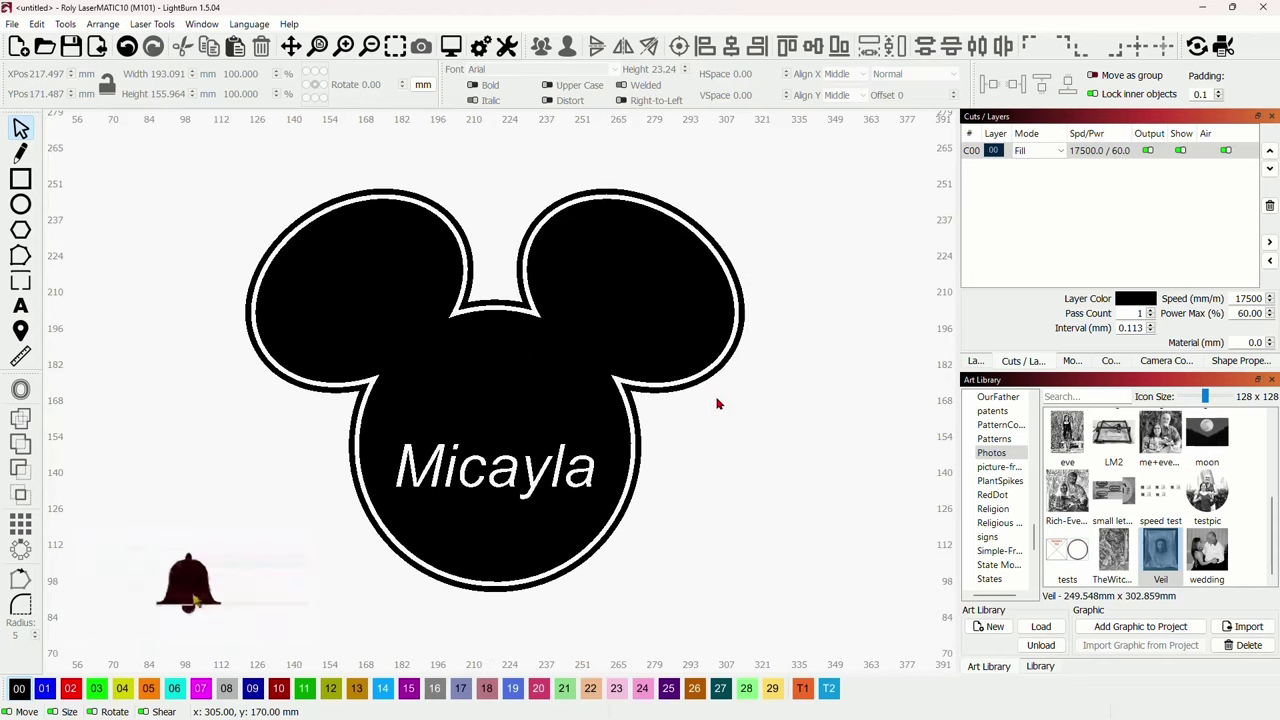
scroll(712, 398, "down", 1)
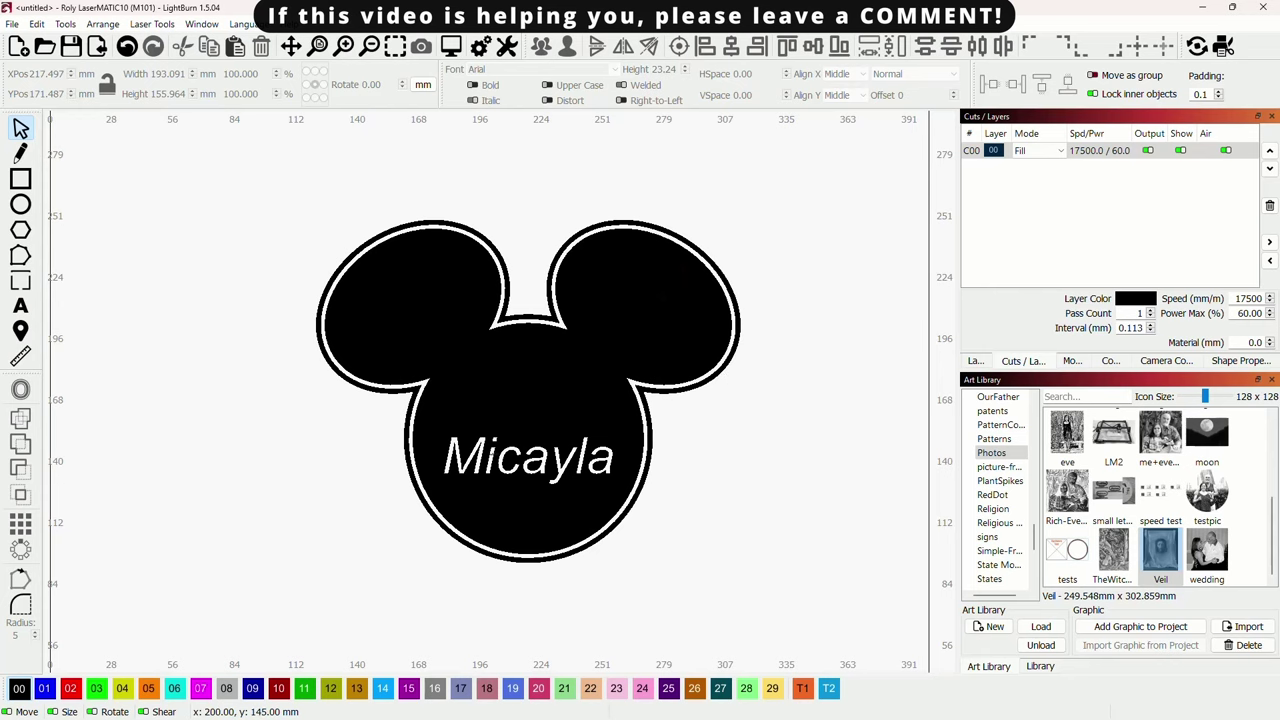
scroll(541, 461, "up", 2)
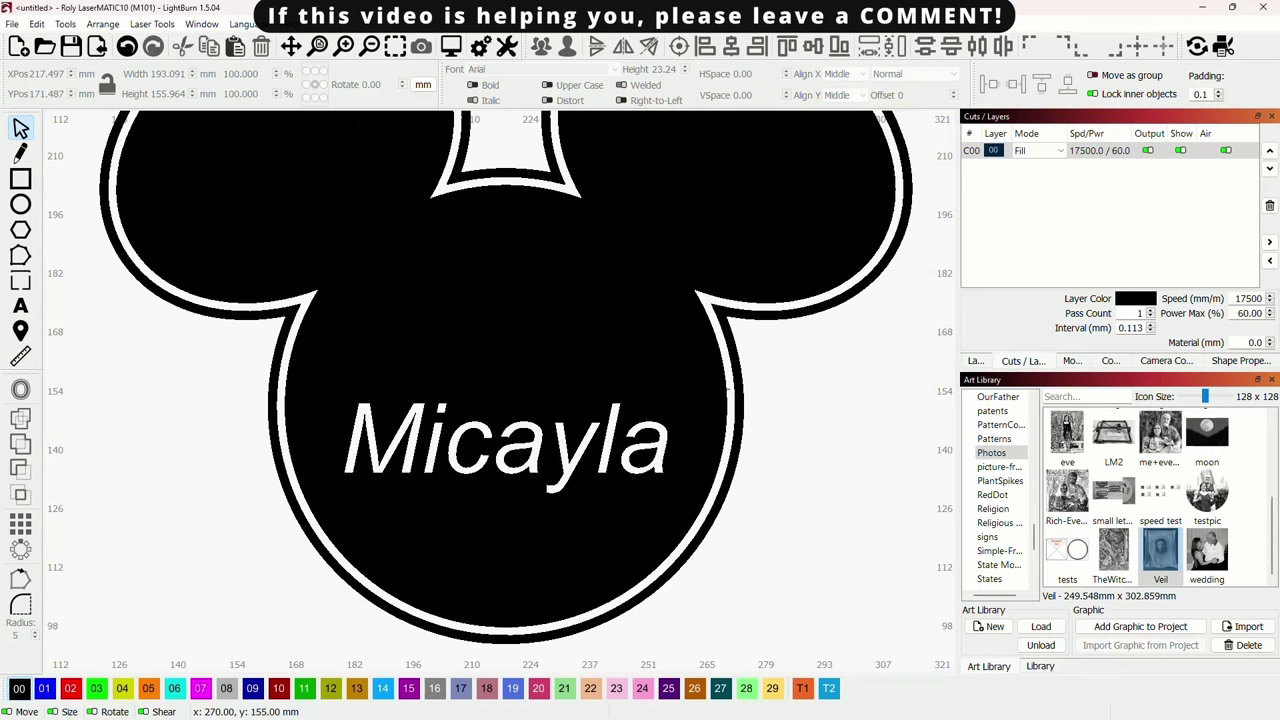
scroll(583, 411, "down", 3)
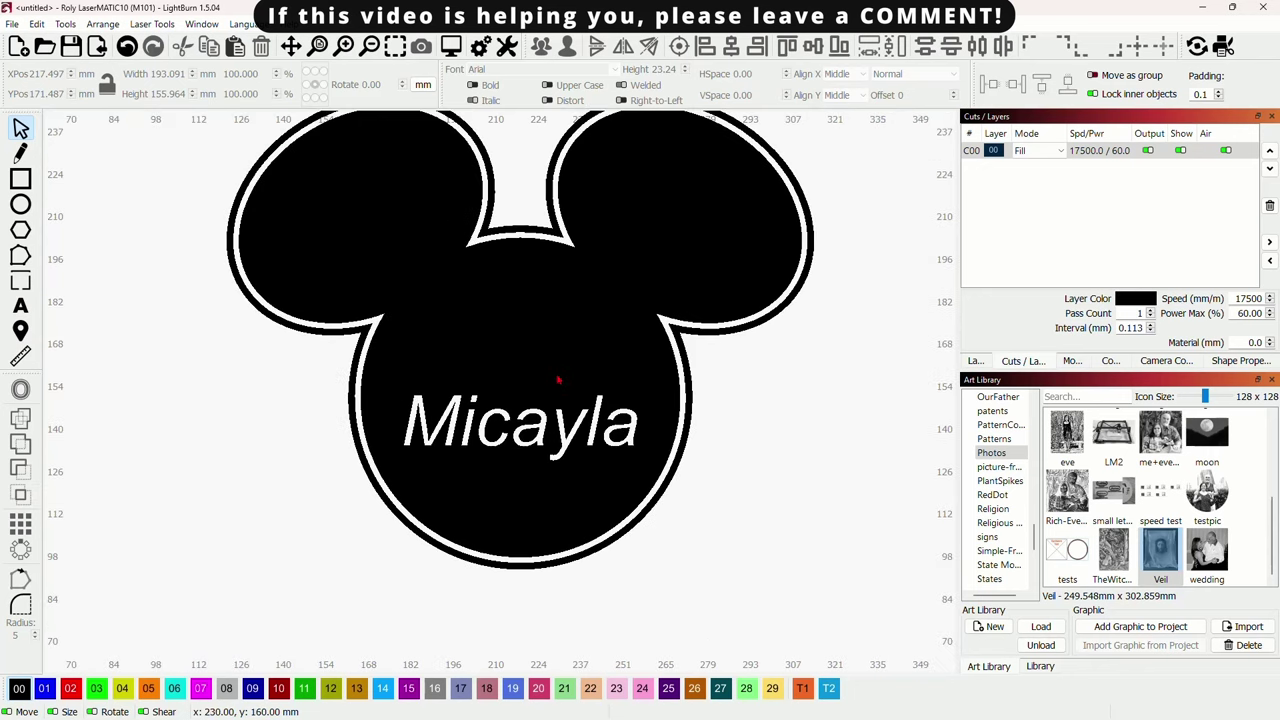
left_click_drag(549, 350, 537, 384)
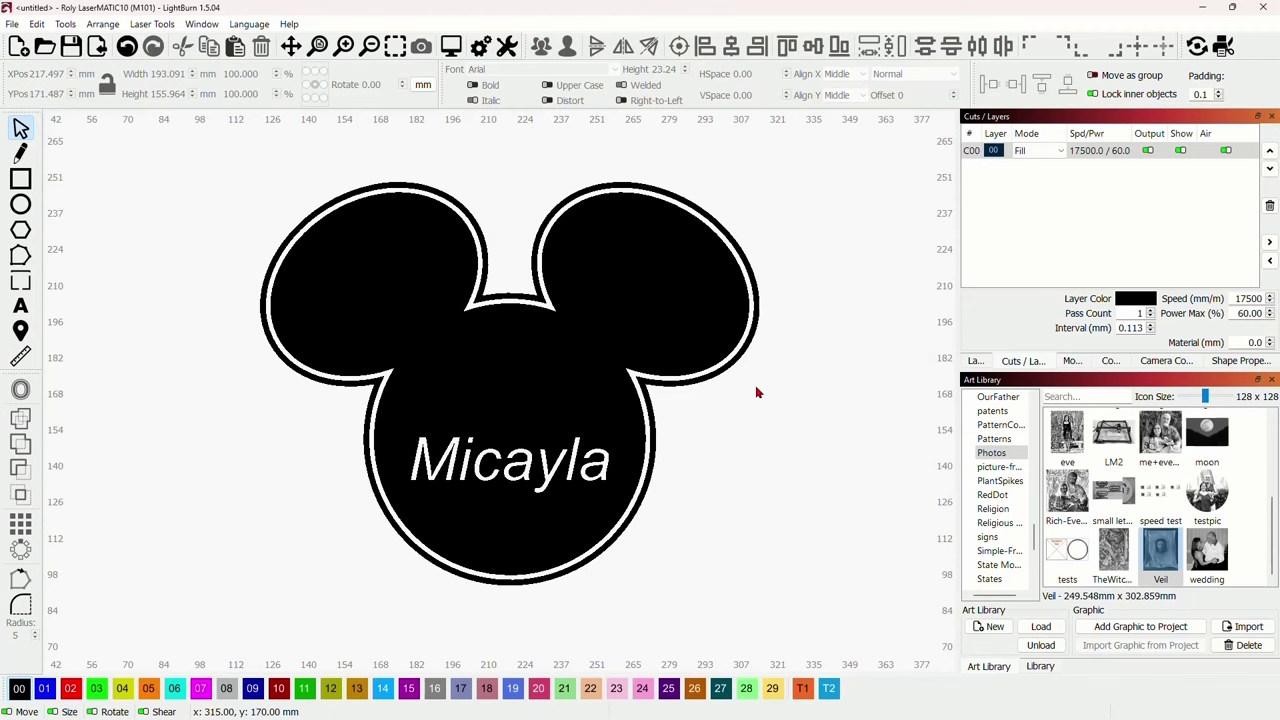
Delete the Mickey design and draw a solid black 145 × 60 mm rectangle near the centre.
left_click_drag(721, 488, 576, 440)
key("Delete")
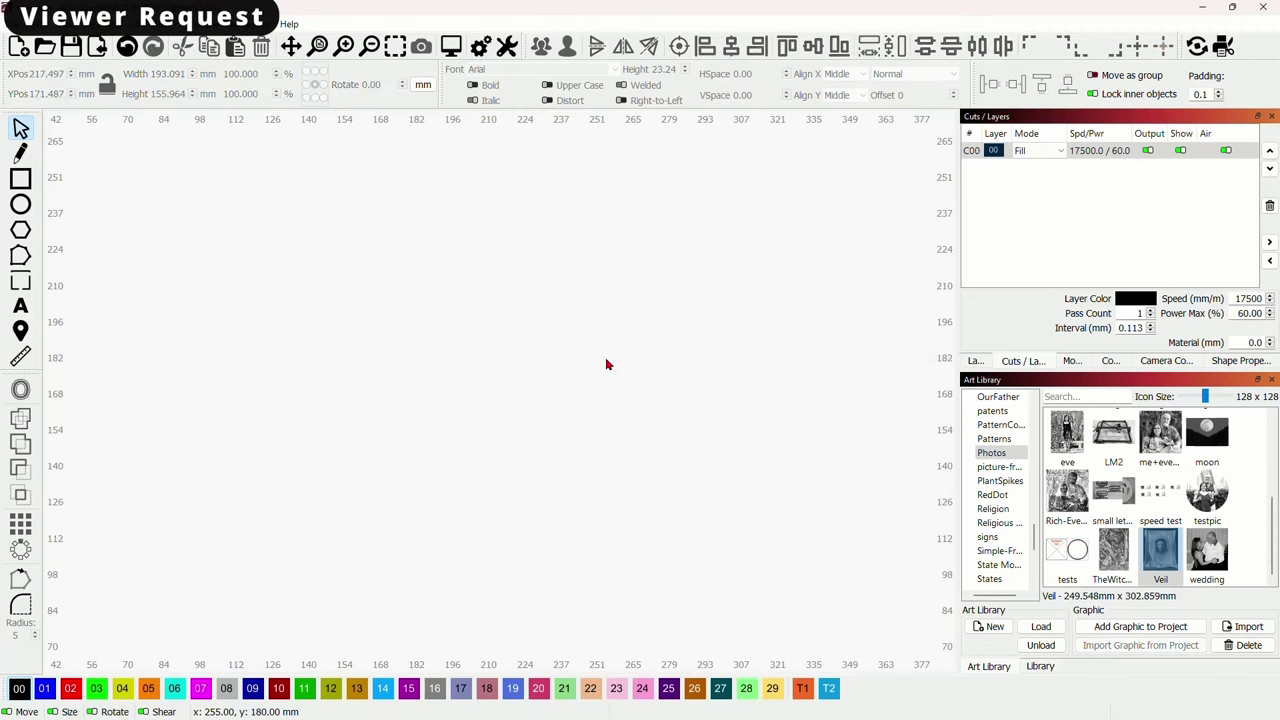
key("ctrl+r")
mouse_move(296, 245)
left_mouse_down()
mouse_move(361, 297)
mouse_move(563, 391)
mouse_move(669, 400)
left_mouse_up()
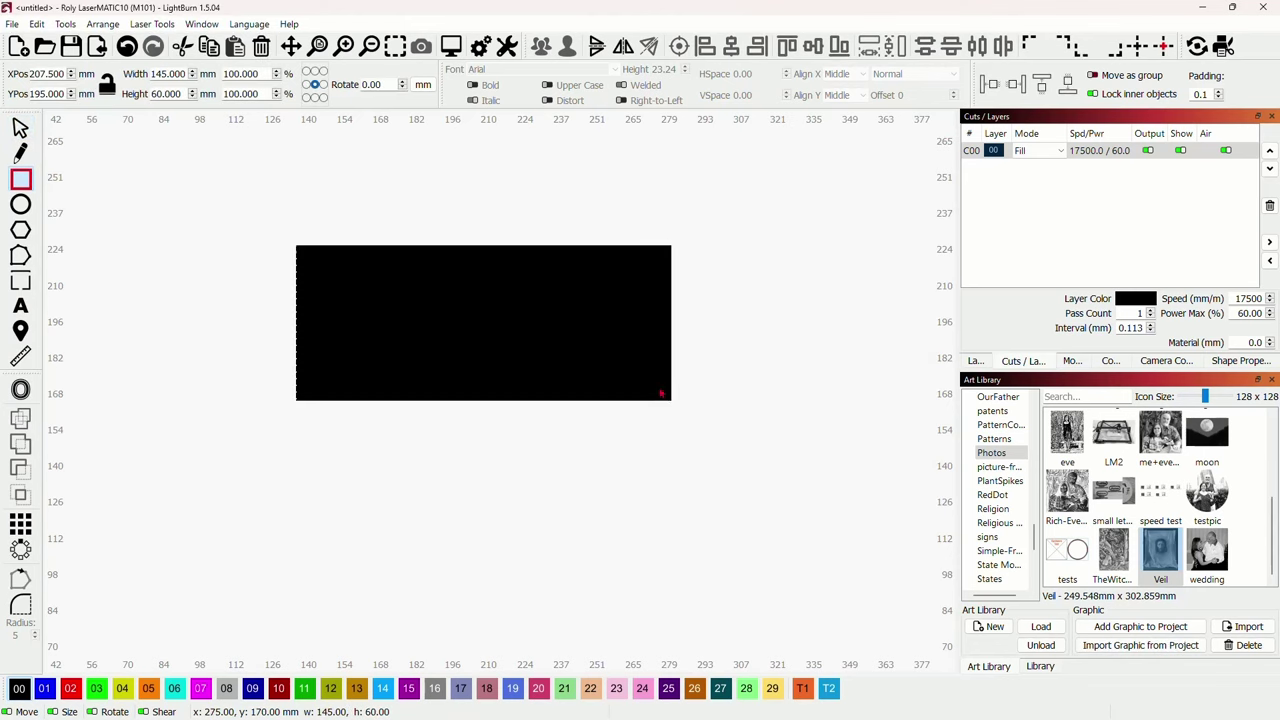
left_click(20, 127)
left_click_drag(487, 336, 484, 336)
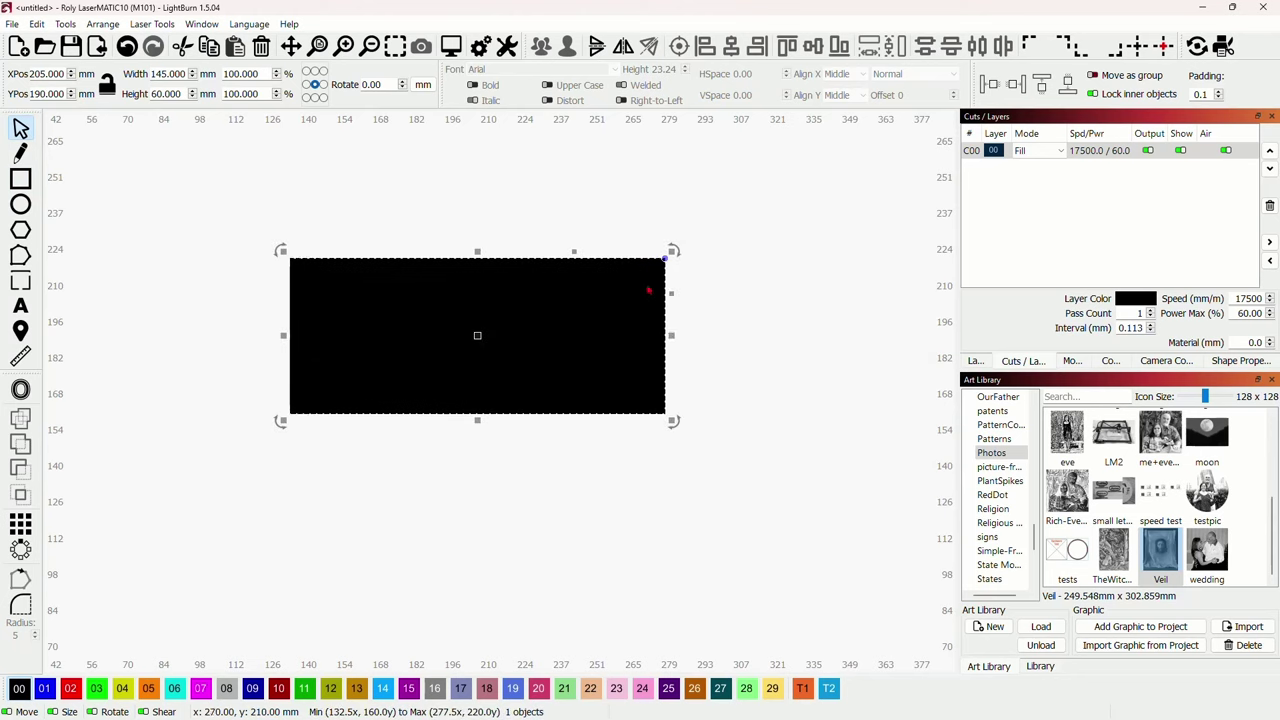
left_click(142, 358)
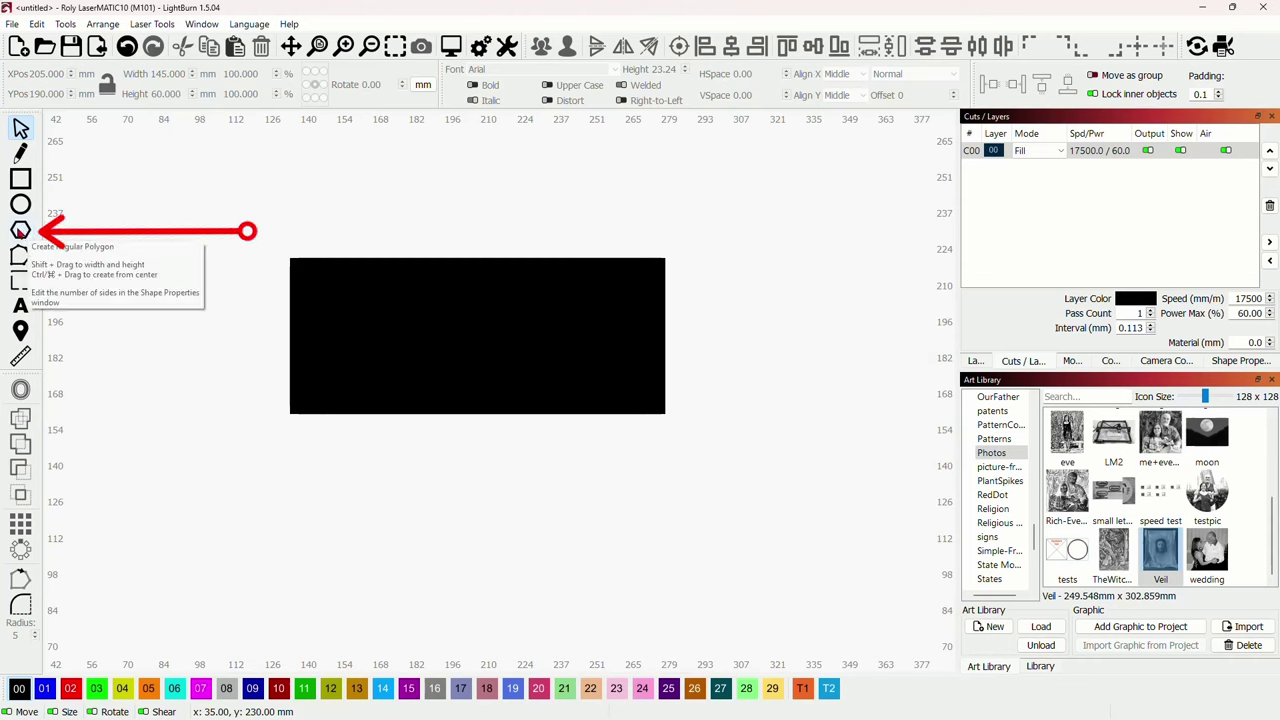
Draw a polygon below the rectangle and reduce its sides from 6 to 5.
left_click(20, 231)
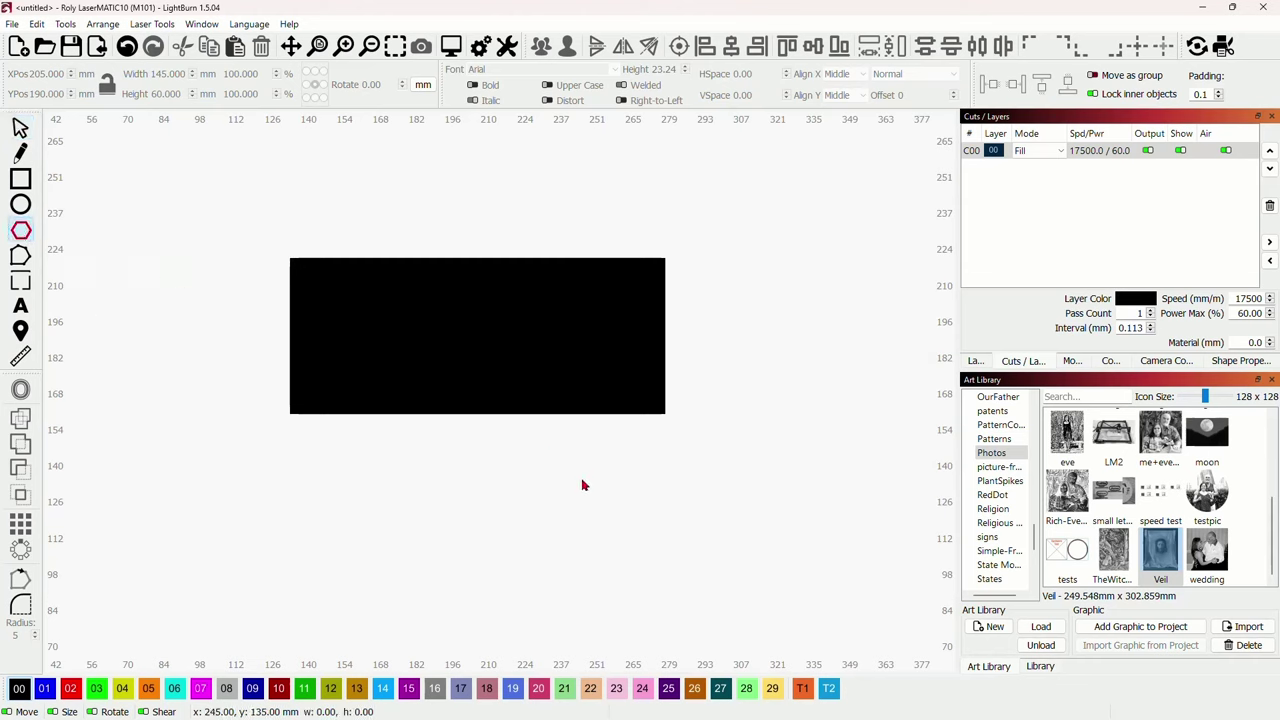
left_click_drag(563, 461, 735, 556)
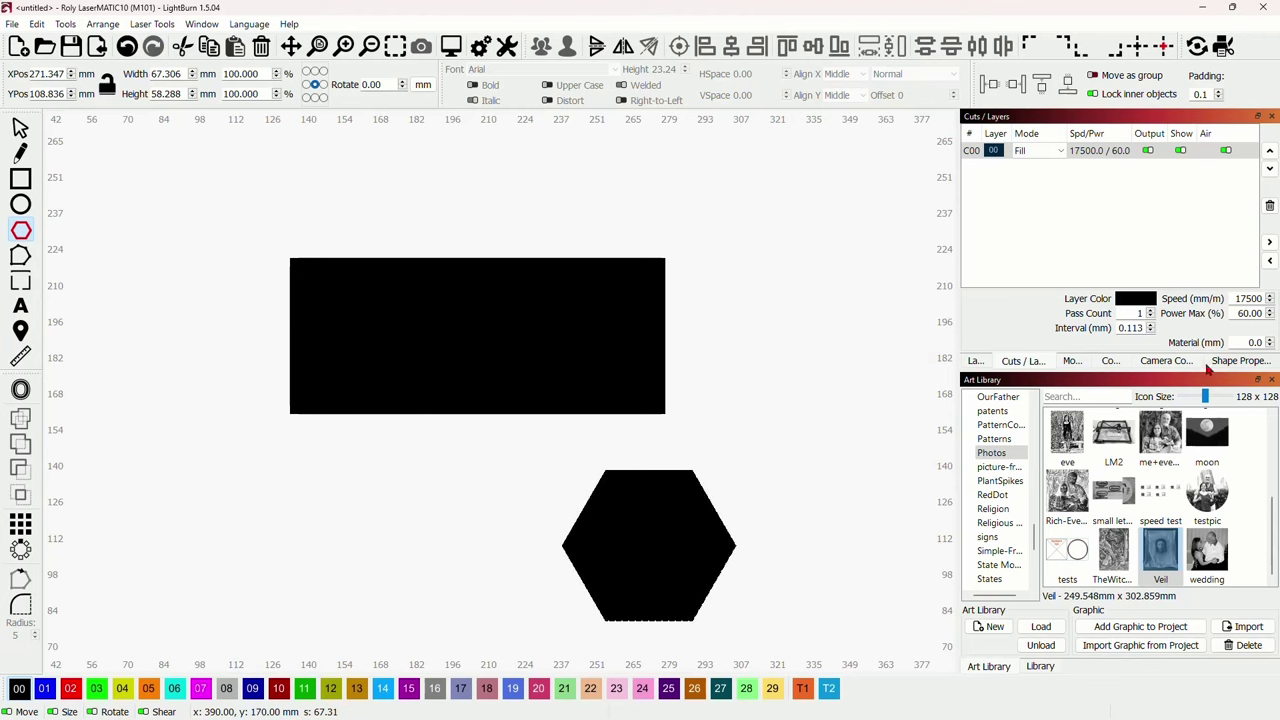
left_click(1240, 364)
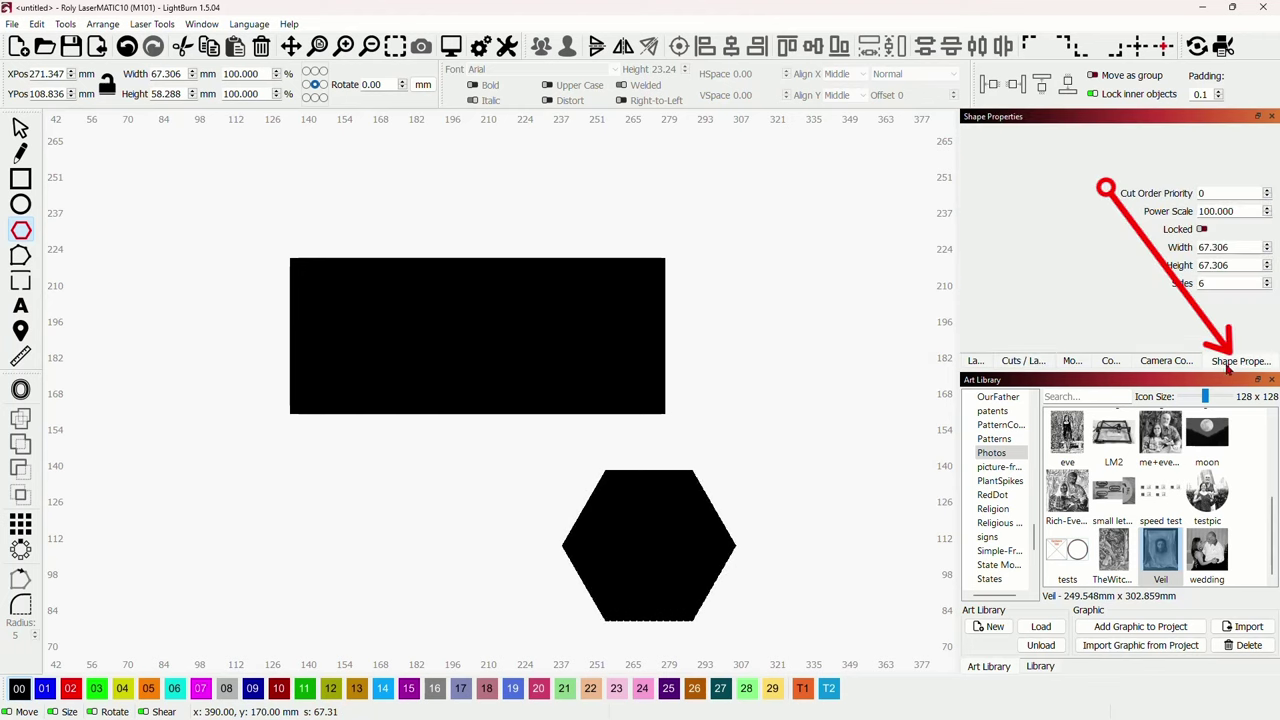
right_click(1071, 122)
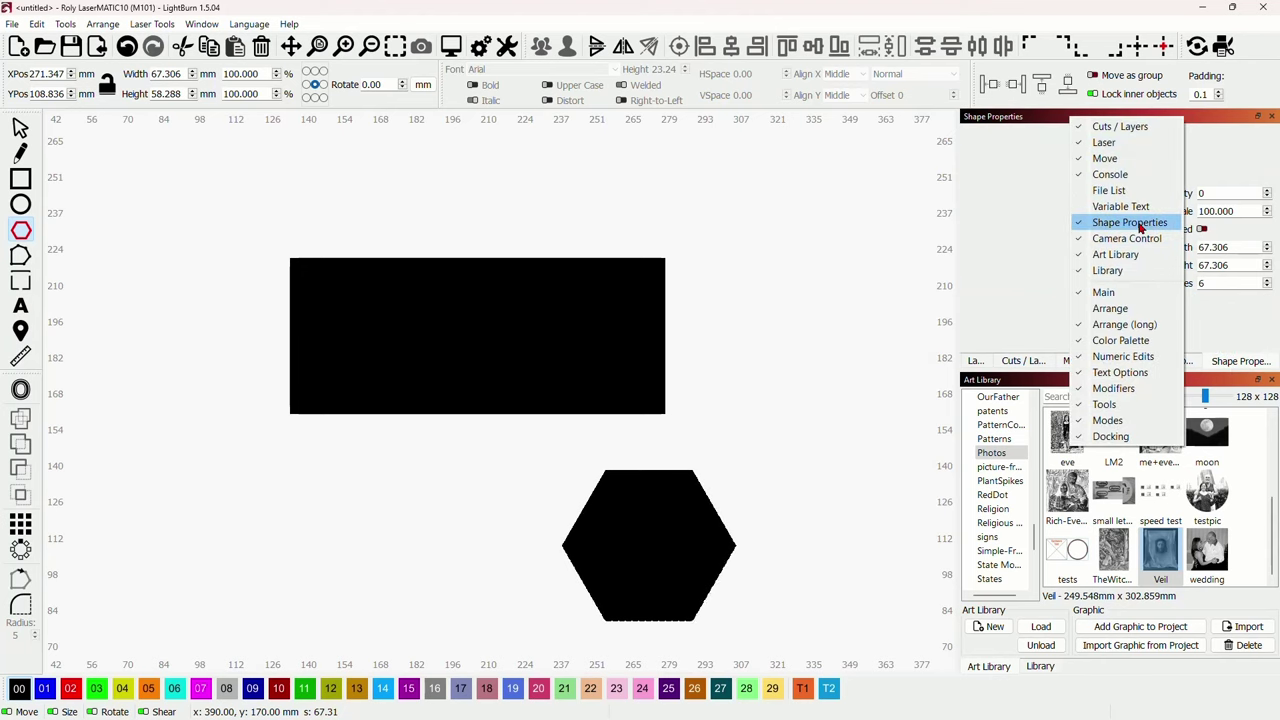
left_click(1006, 152)
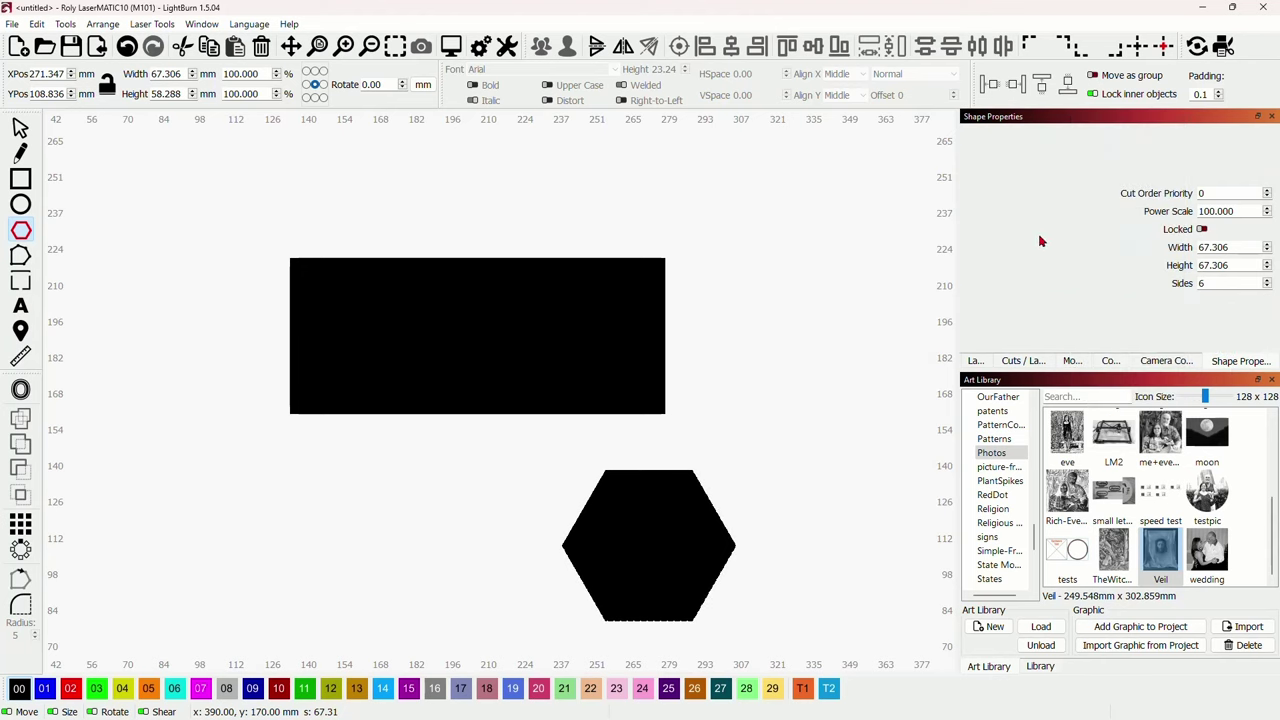
left_click(1267, 288)
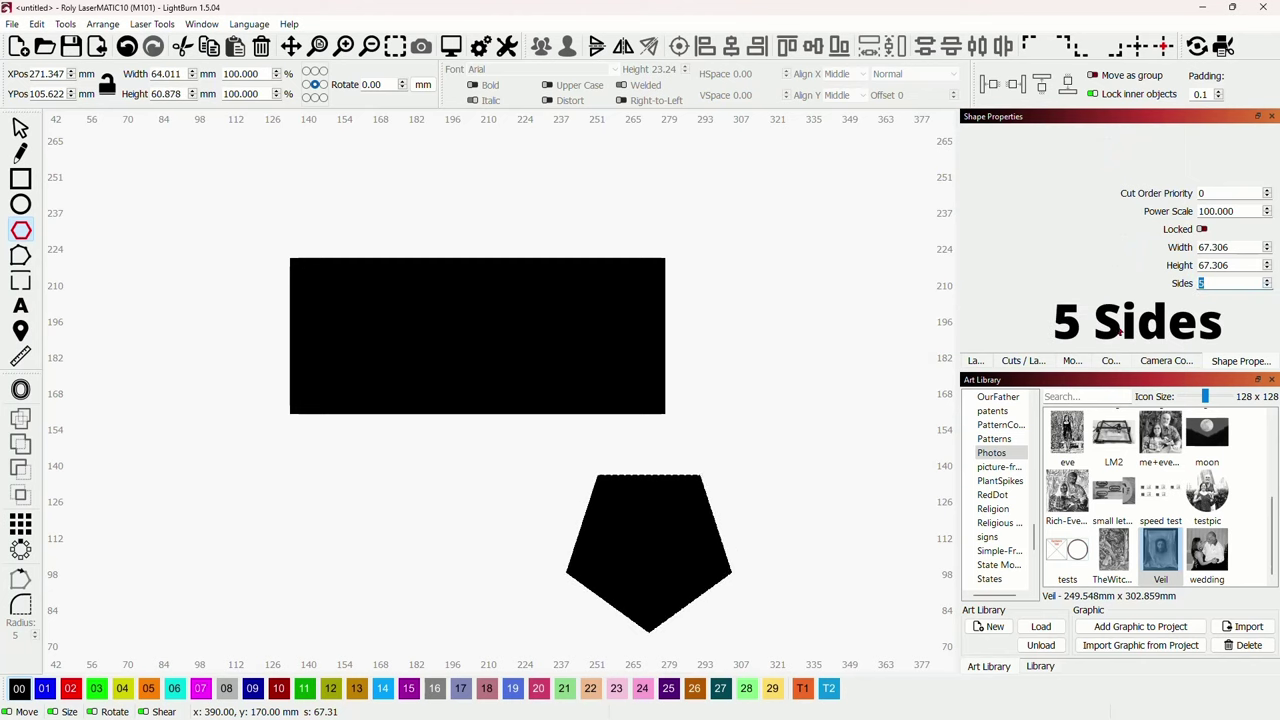
Mirror the pentagon vertically so it points up, and move it beside the rectangle's right side.
left_click_drag(755, 355, 677, 334)
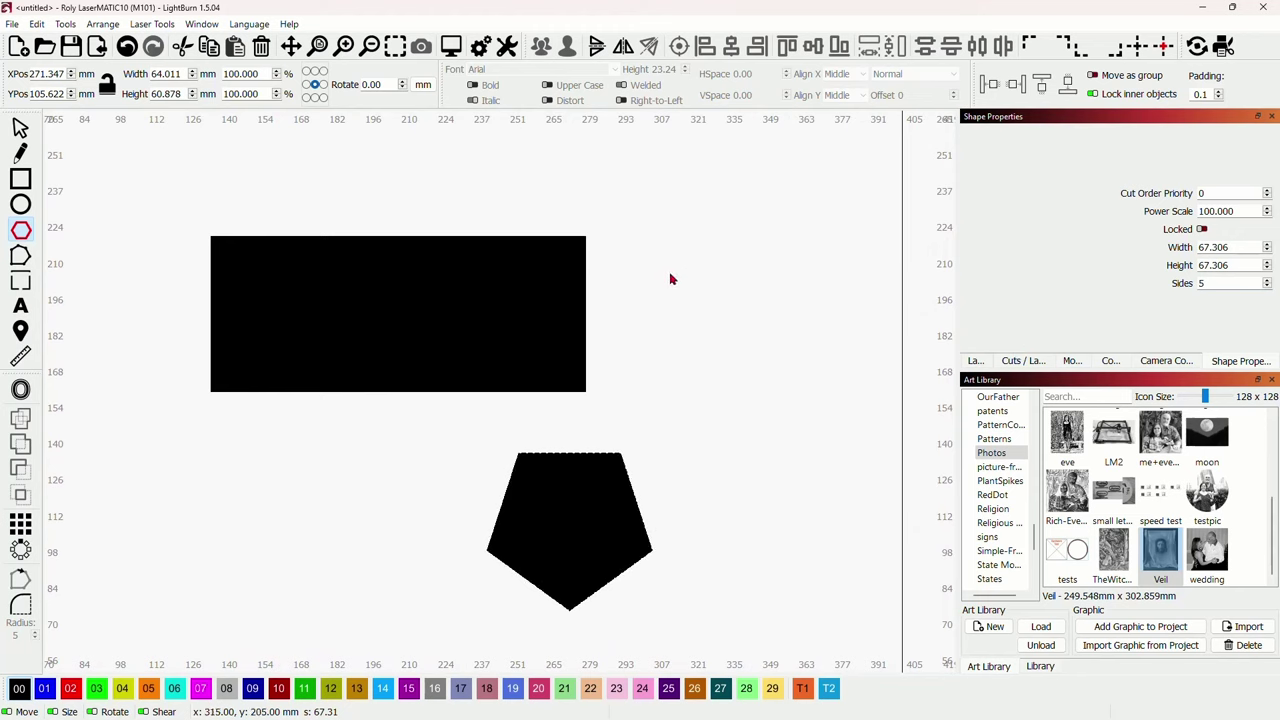
left_click(22, 130)
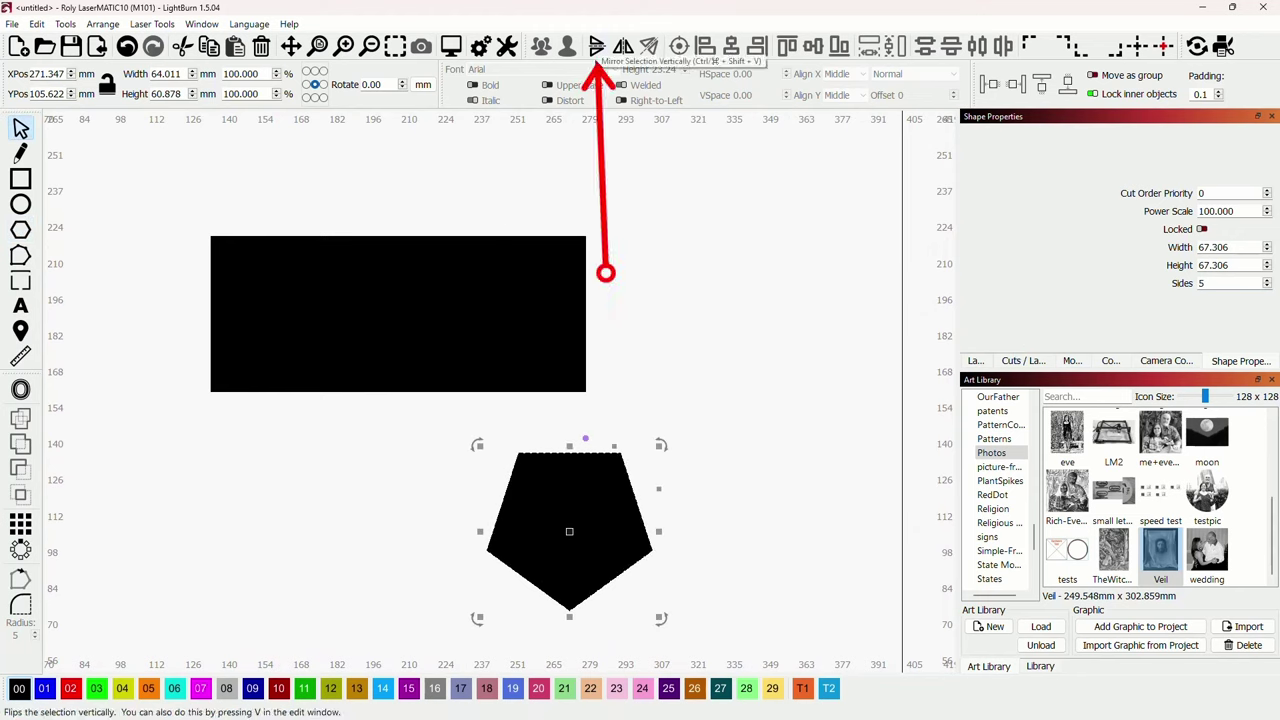
left_click(596, 47)
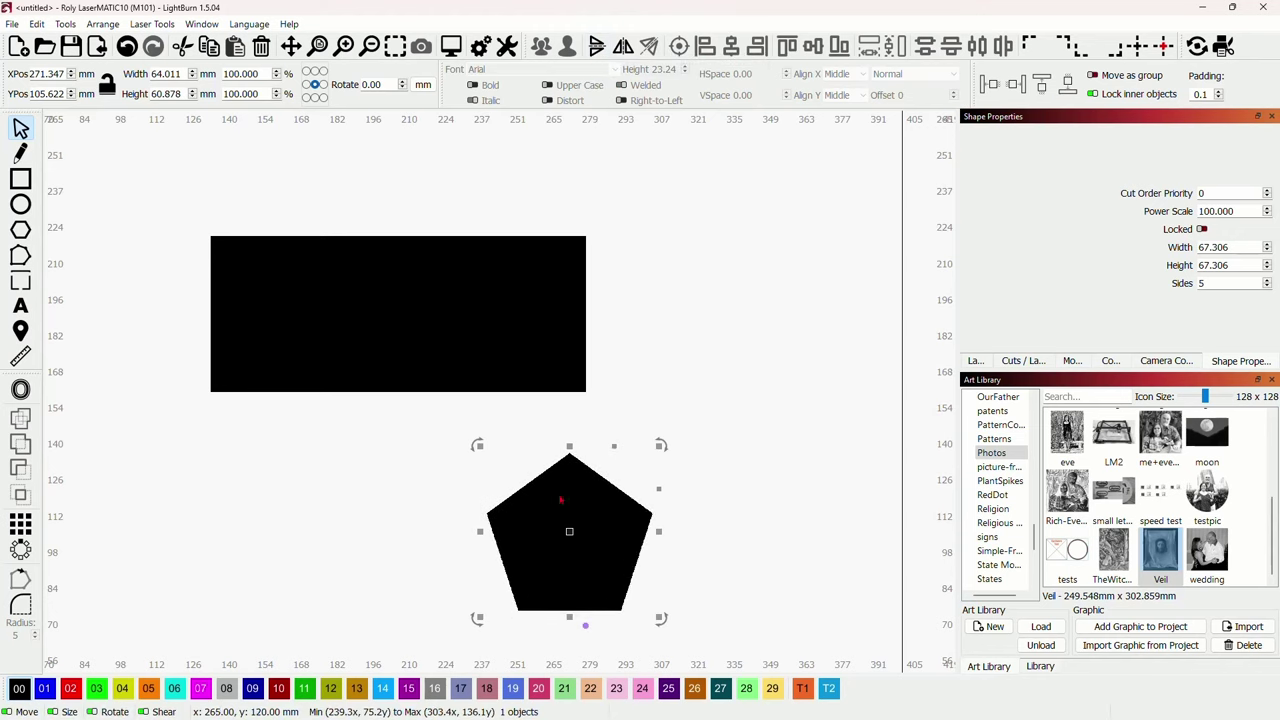
left_click_drag(566, 531, 702, 328)
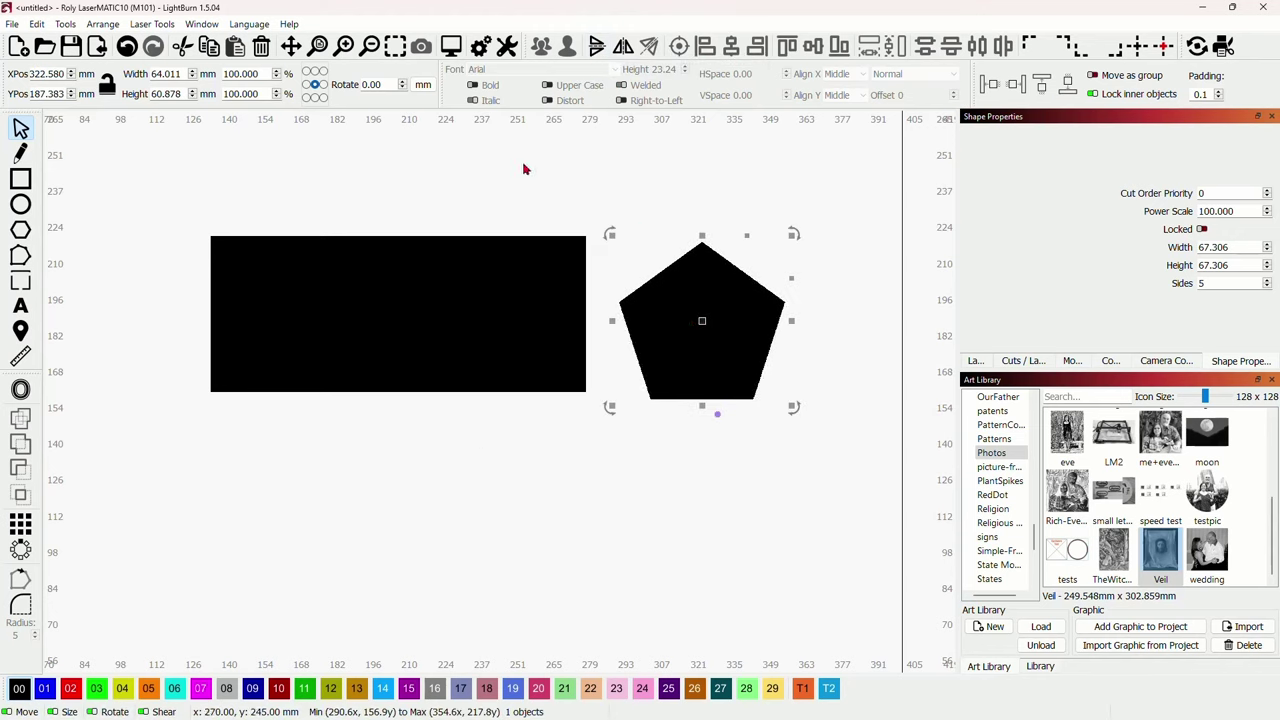
Switch to Wireframe / Smooth view and draw lines through the pentagon's corners, closing the star at the top.
left_click(204, 25)
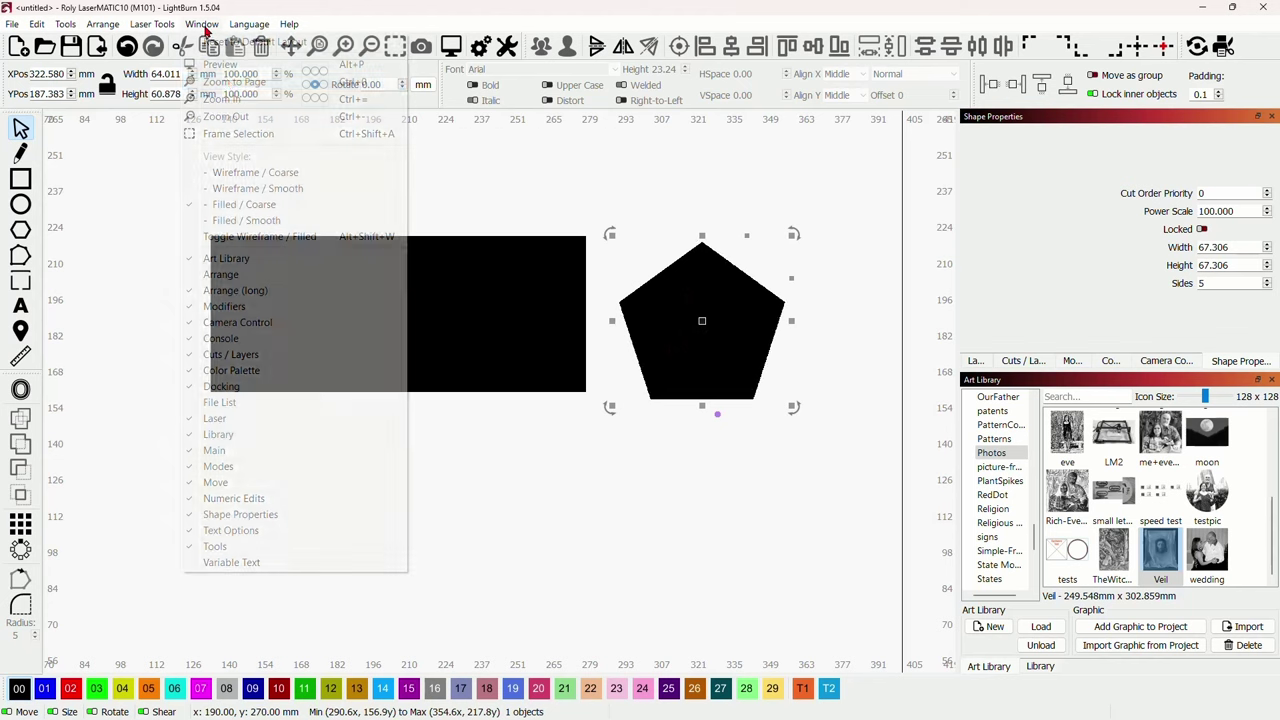
left_click(251, 189)
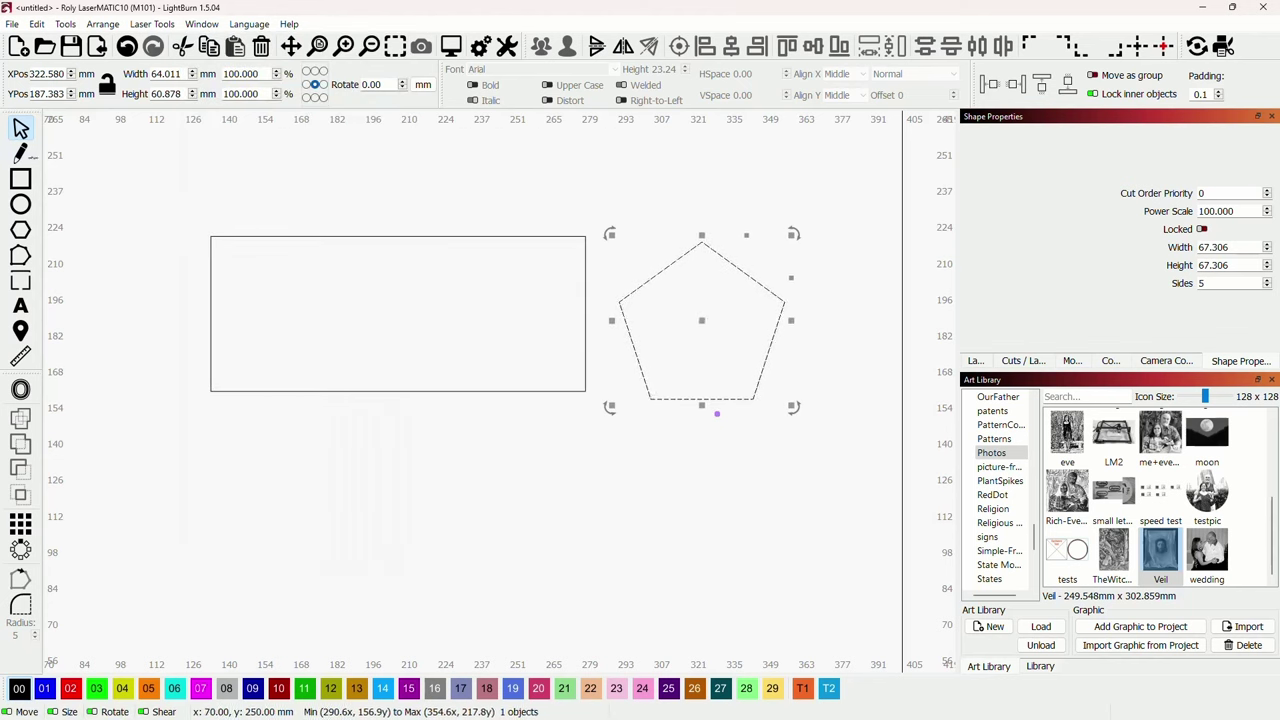
left_click(716, 413)
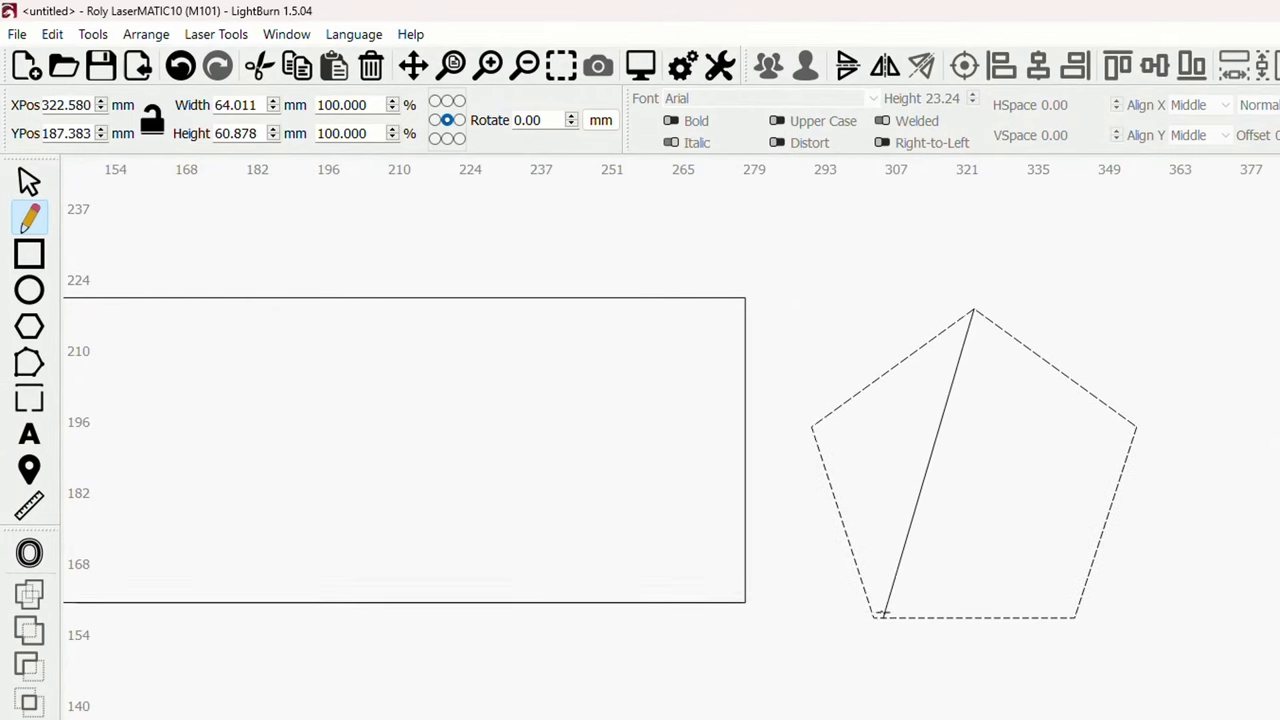
left_click(875, 617)
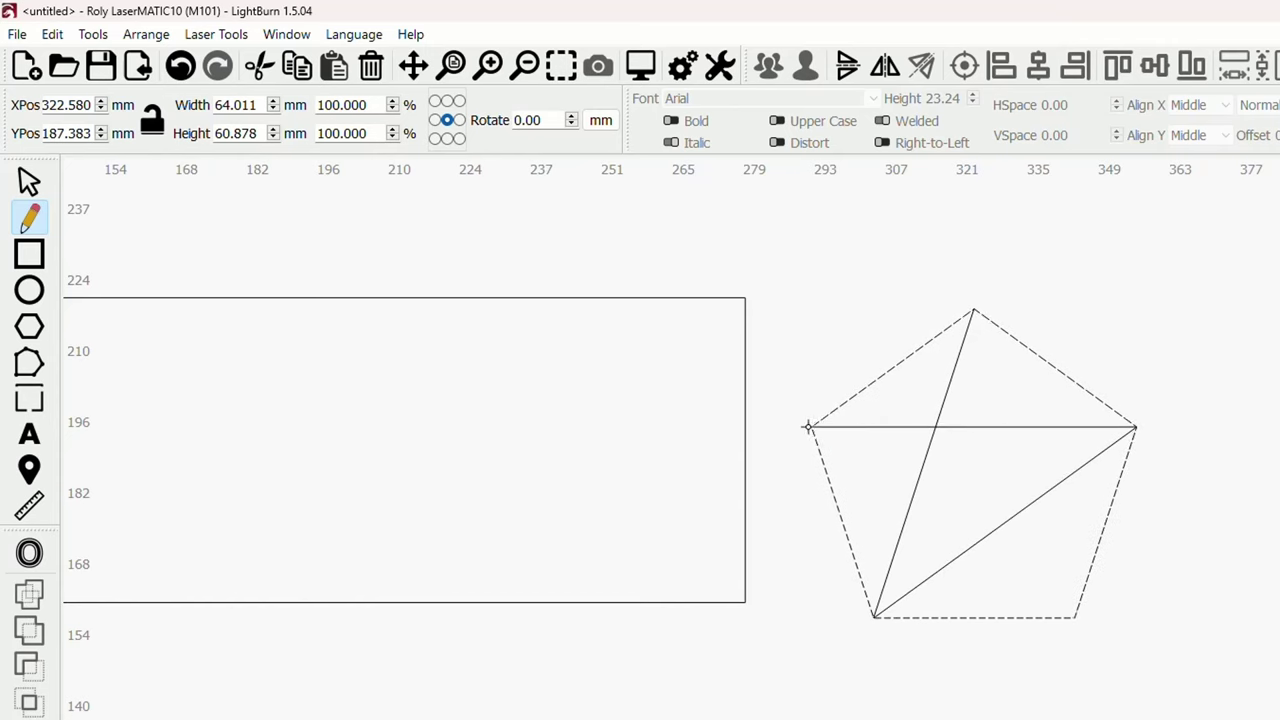
left_click(1073, 618)
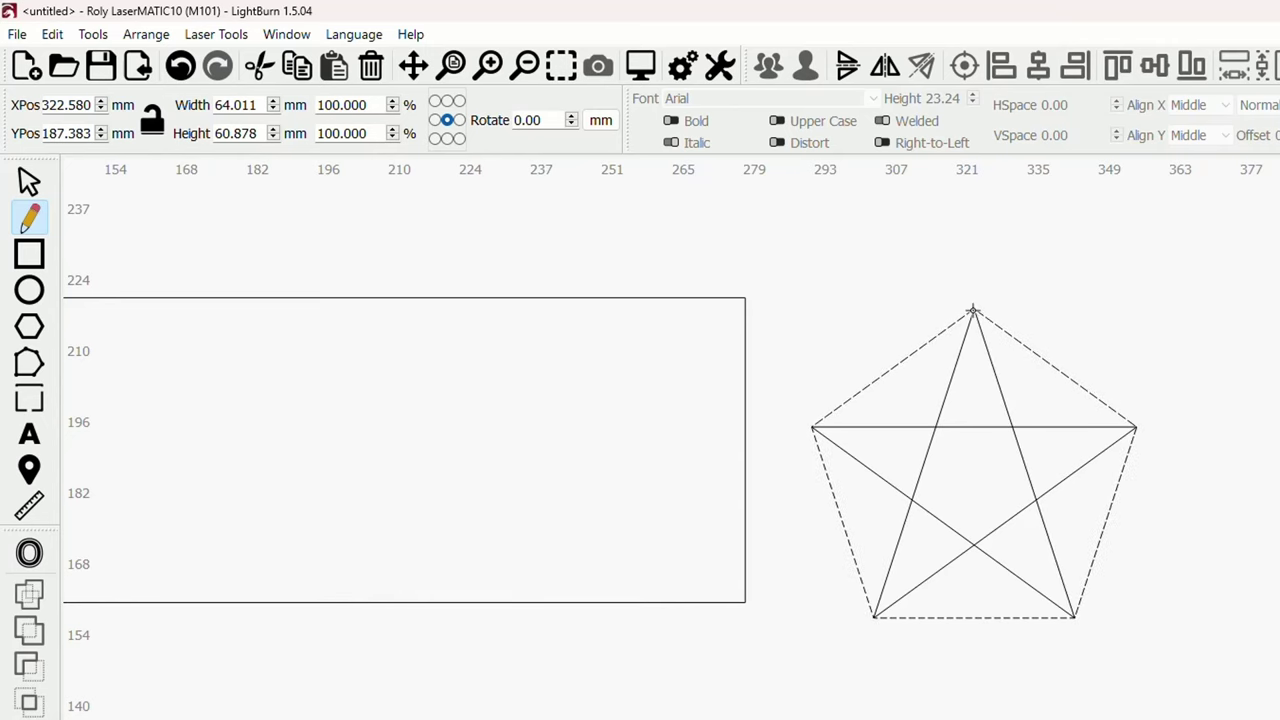
left_click(972, 311)
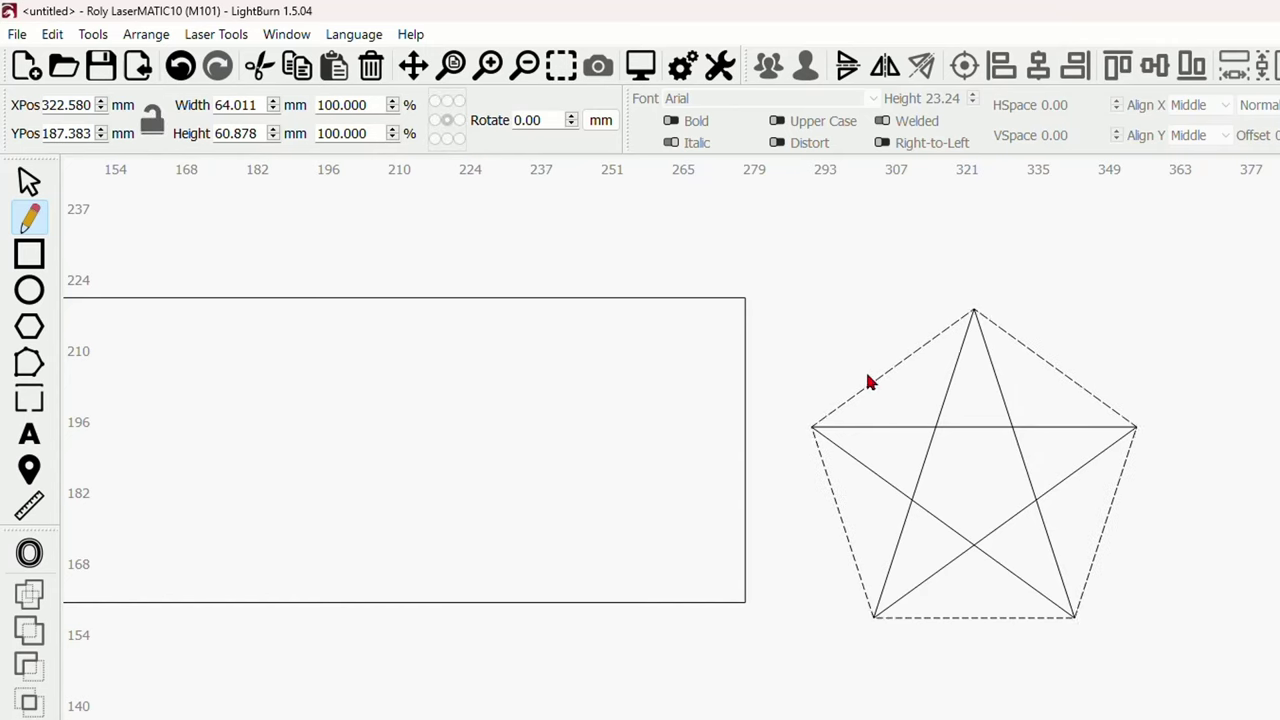
left_click(29, 181)
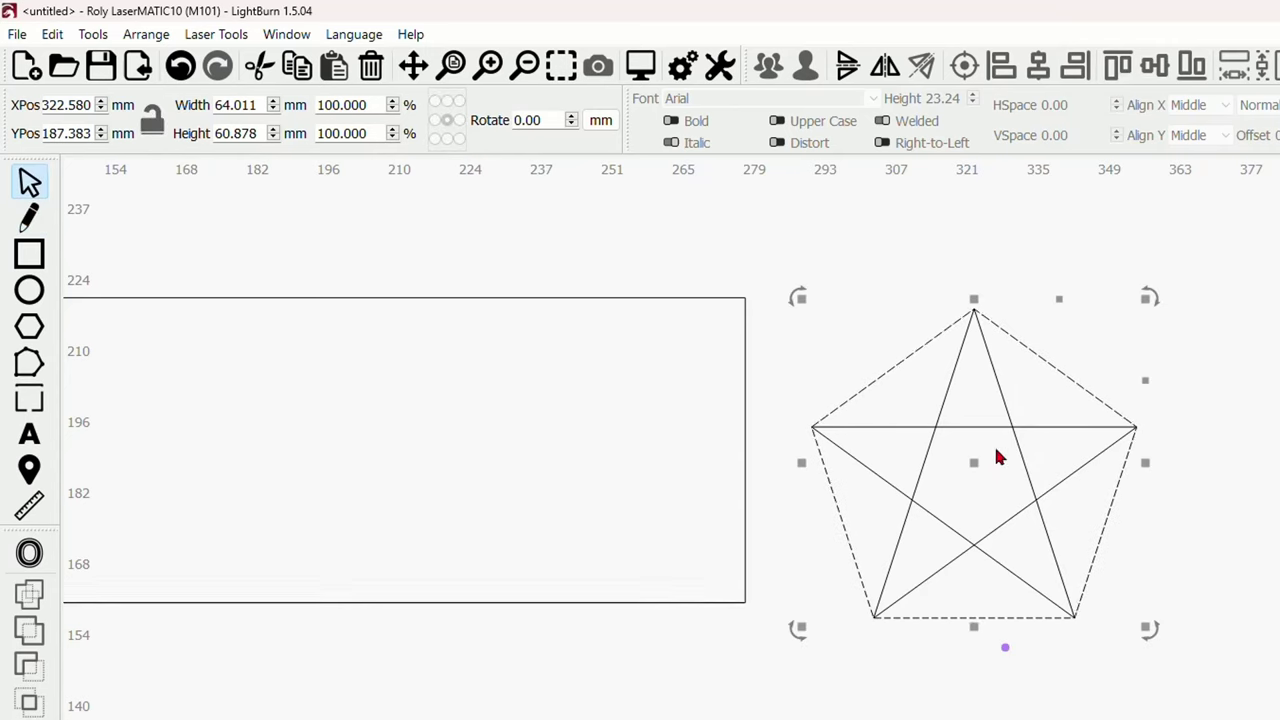
Delete the pentagon outline, make a 0 mm offset copy of the star, and remove the original.
left_click_drag(998, 457, 1145, 410)
key("Delete")
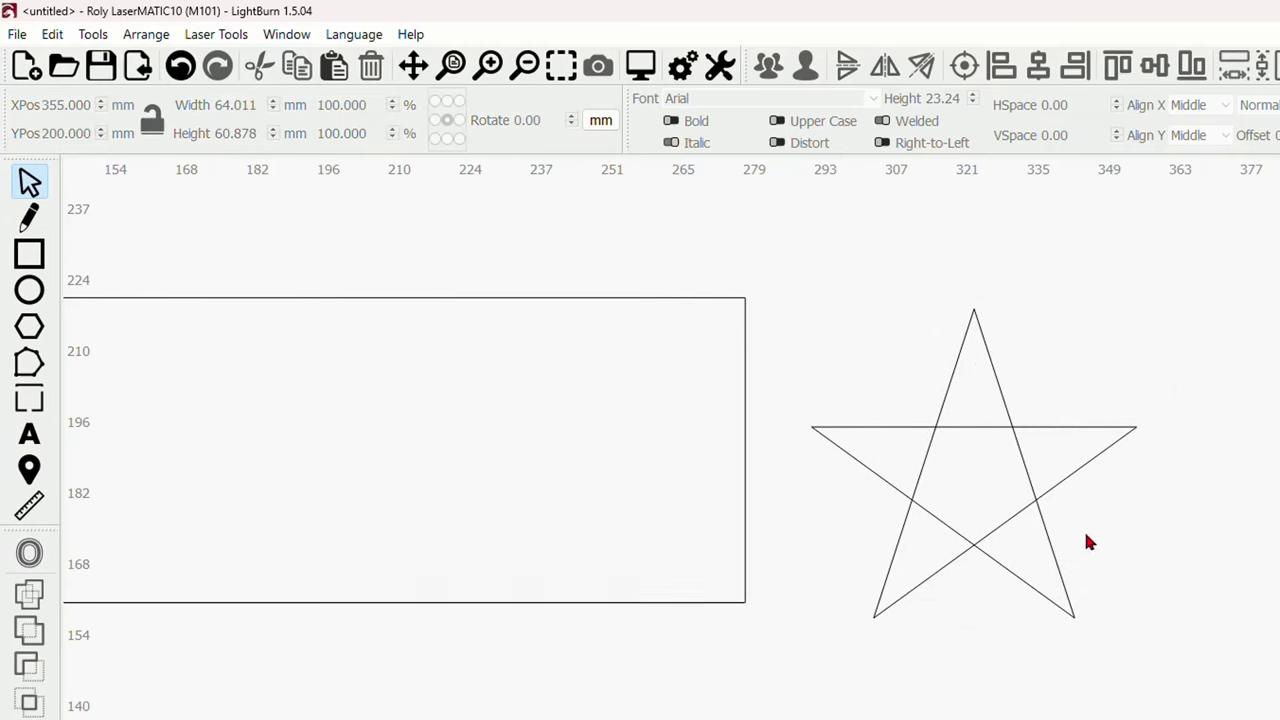
left_click_drag(1018, 540, 966, 503)
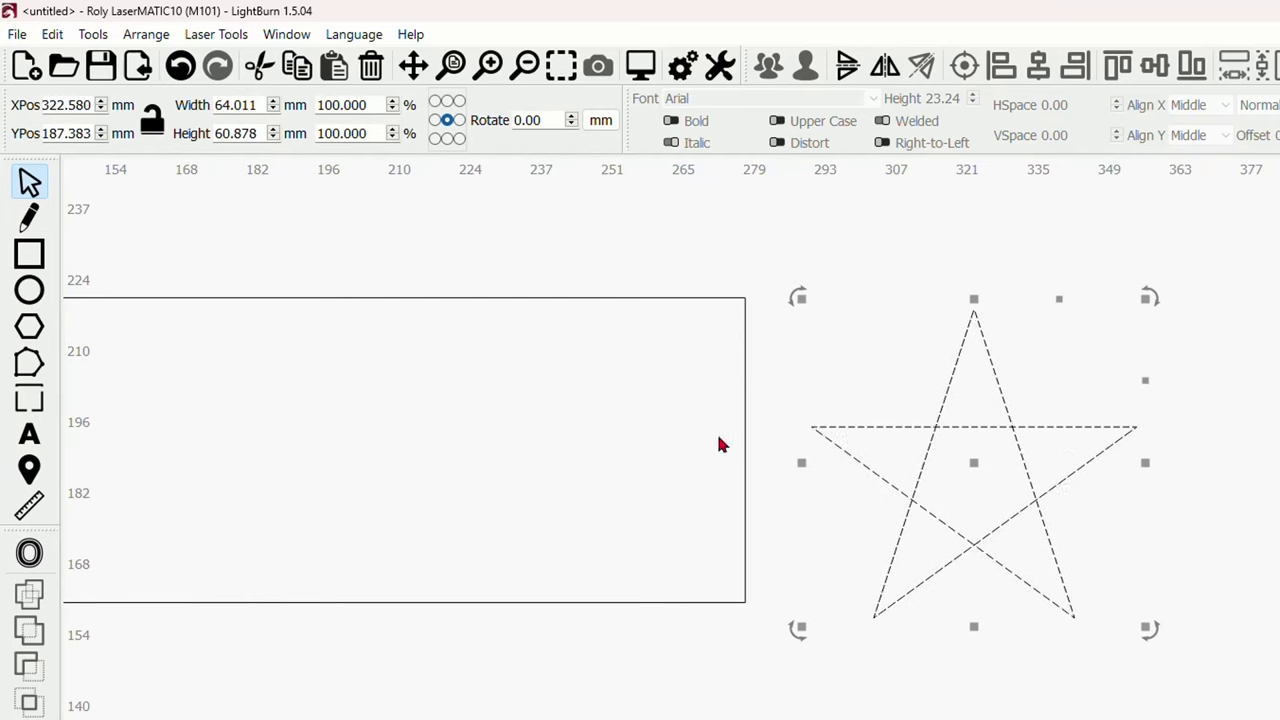
left_click(30, 556)
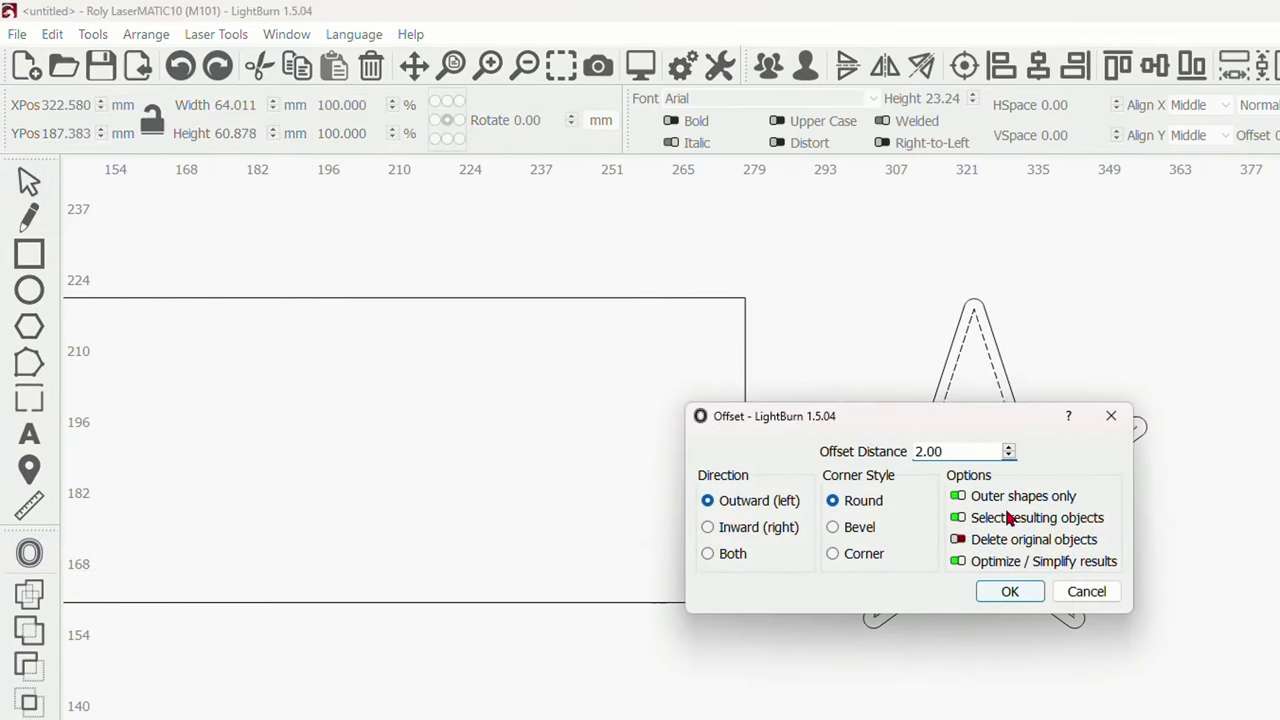
left_click_drag(973, 451, 900, 451)
type("0")
left_click(1008, 591)
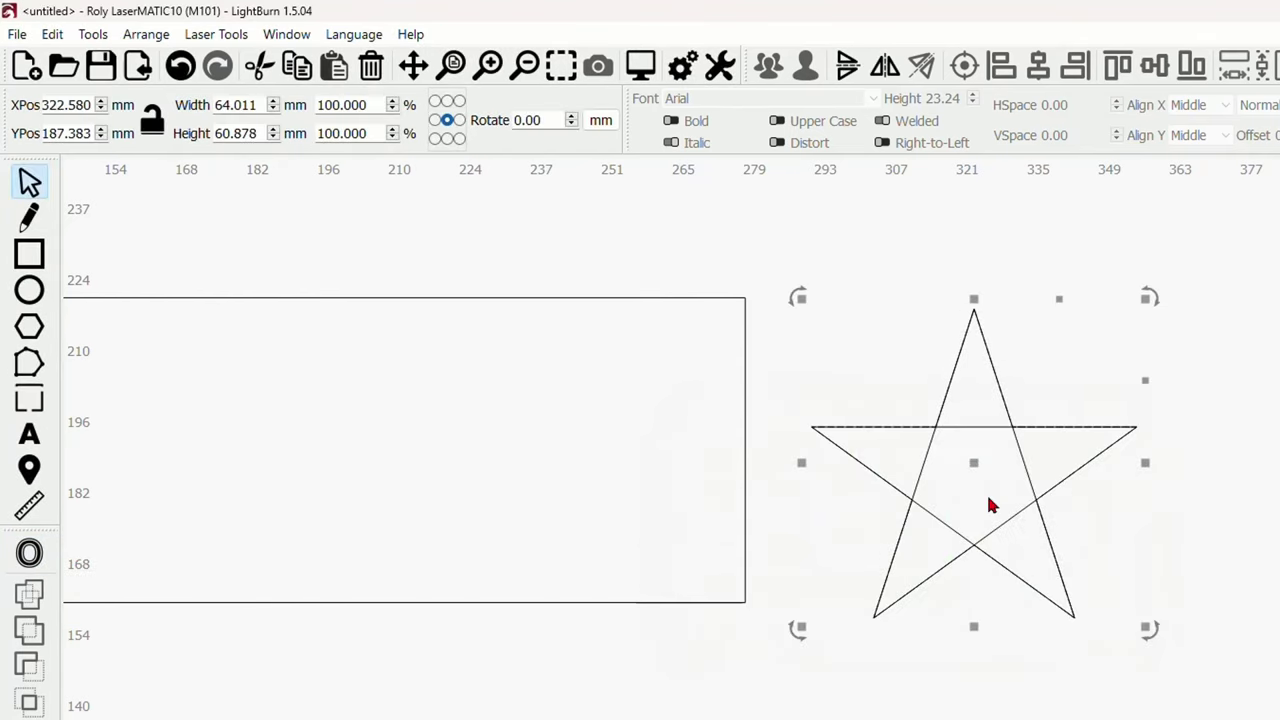
left_click_drag(963, 463, 645, 500)
left_click(983, 457)
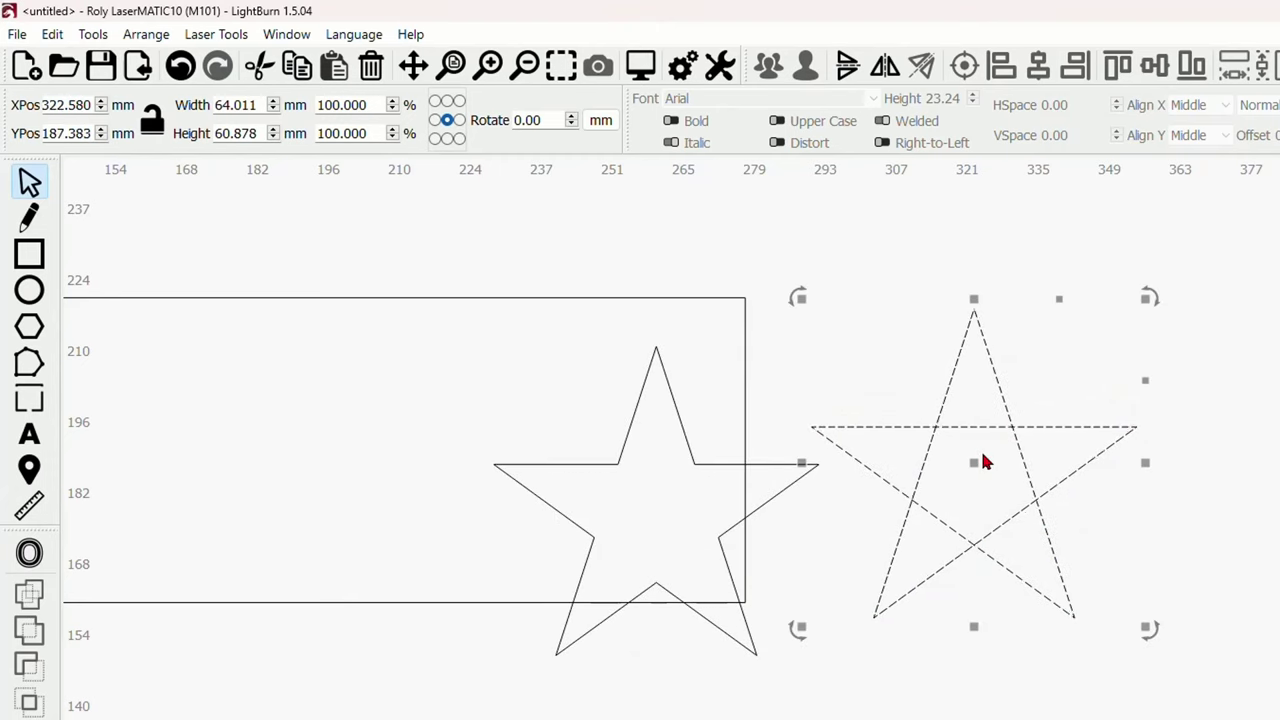
key("Delete")
Rotate the star clockwise and position it over the rectangle's top-right corner.
left_click(812, 467)
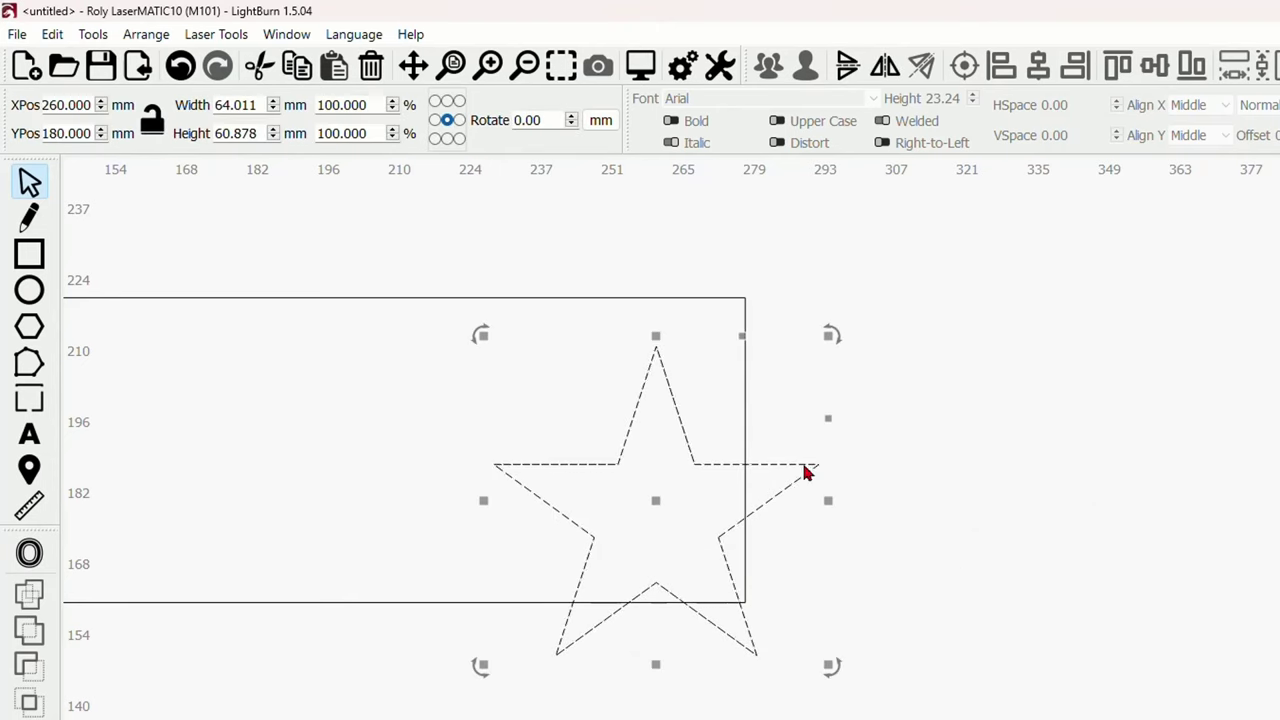
left_click_drag(657, 506, 728, 340)
left_click_drag(554, 383, 725, 571)
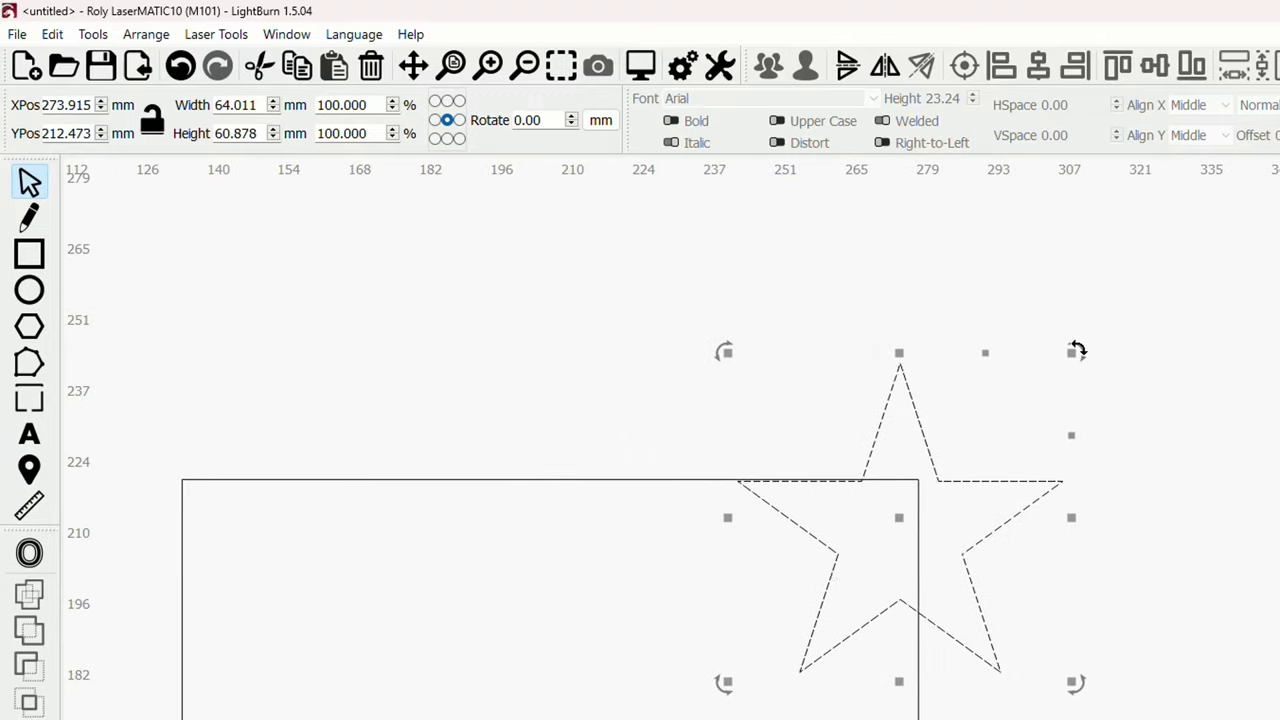
left_click_drag(1078, 350, 1186, 460)
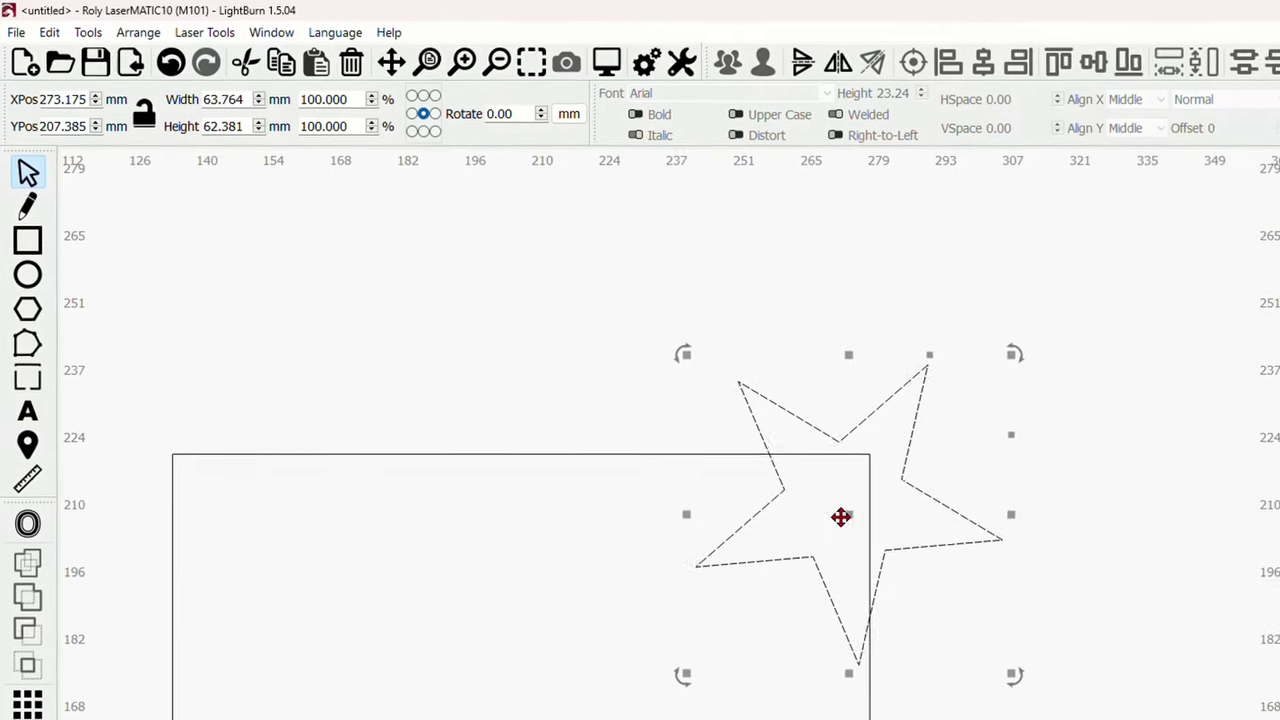
left_click_drag(841, 516, 869, 423)
left_click(1140, 427)
Switch to Filled / Coarse view and weld the star to the rectangle.
left_click(268, 32)
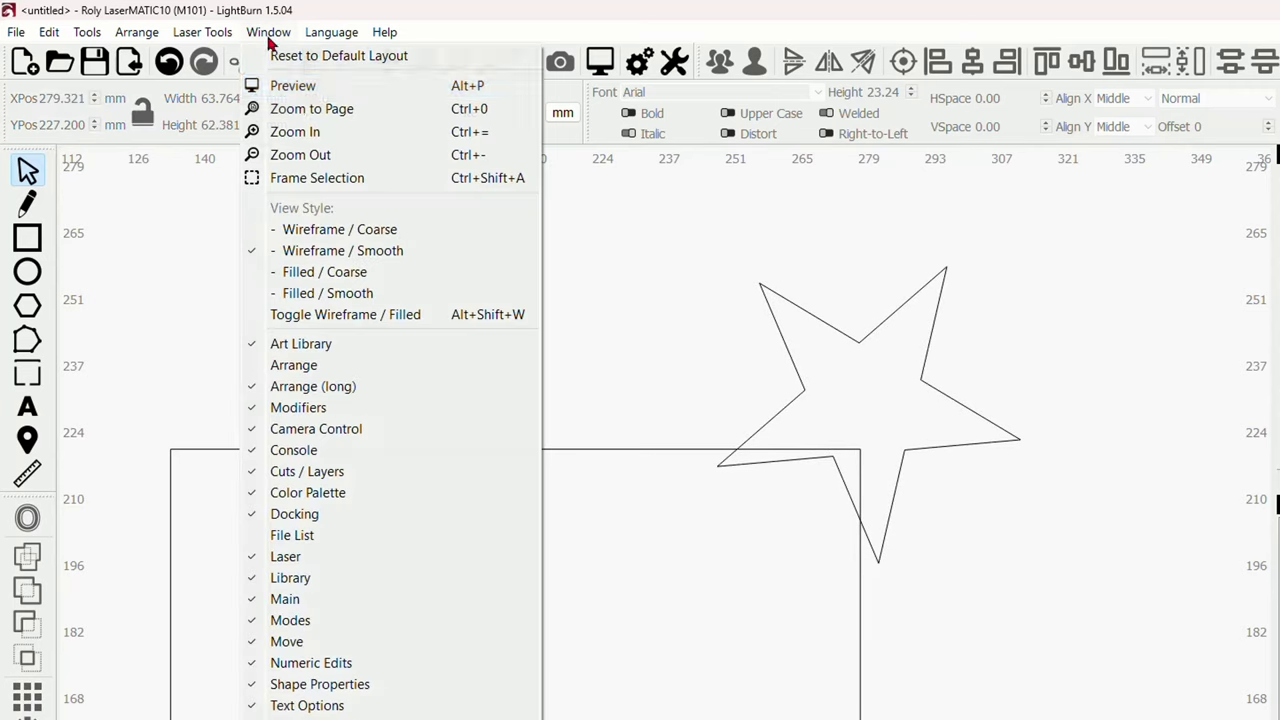
left_click(340, 276)
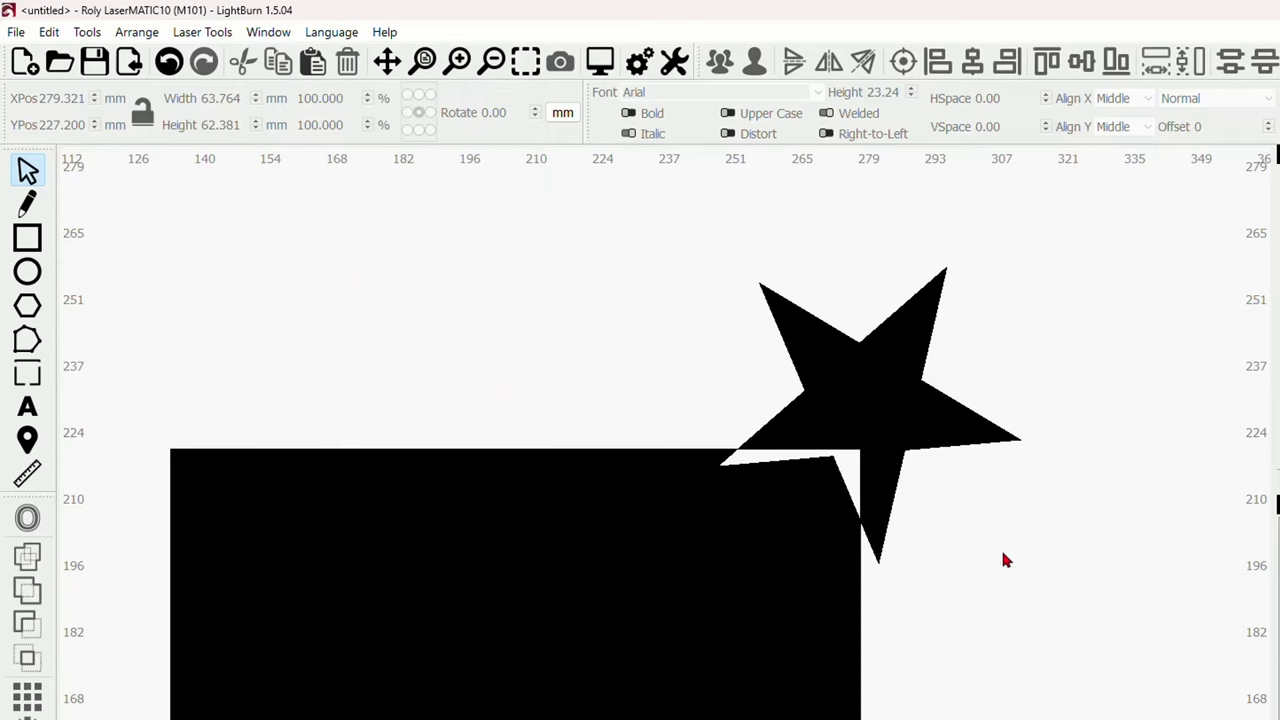
mouse_move(998, 548)
left_mouse_down()
mouse_move(870, 526)
mouse_move(702, 417)
left_mouse_up()
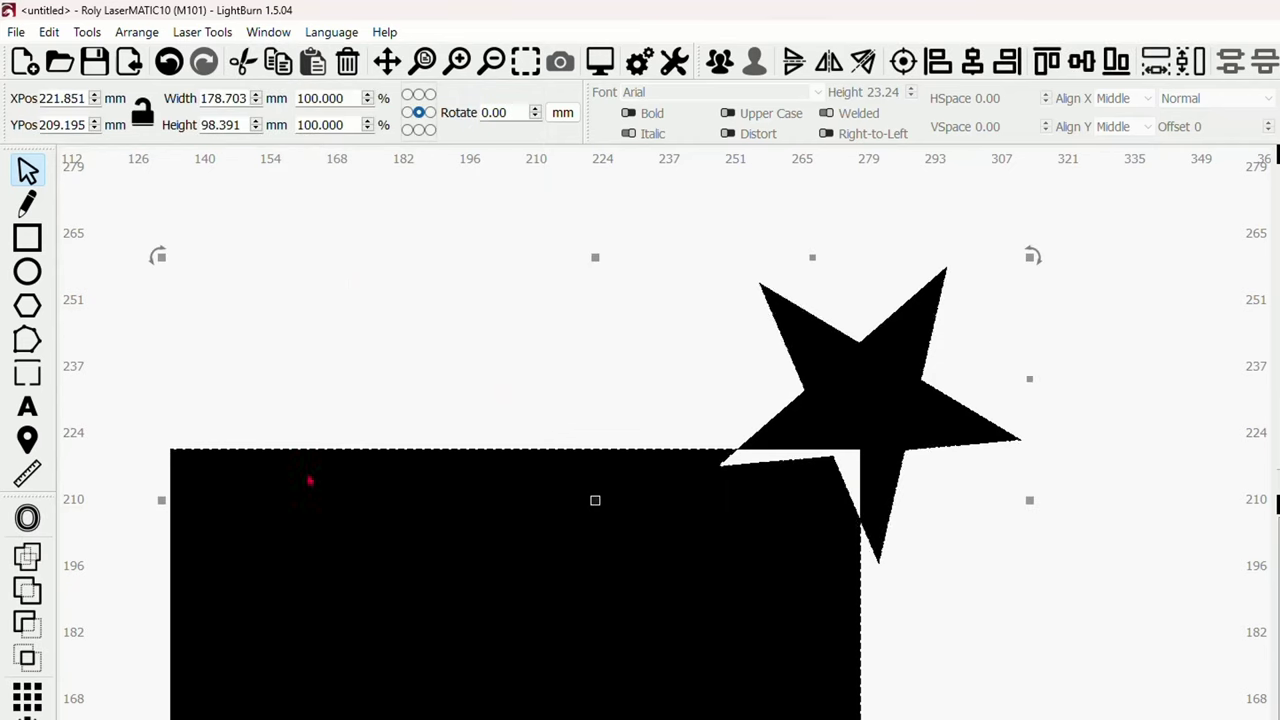
left_click(28, 557)
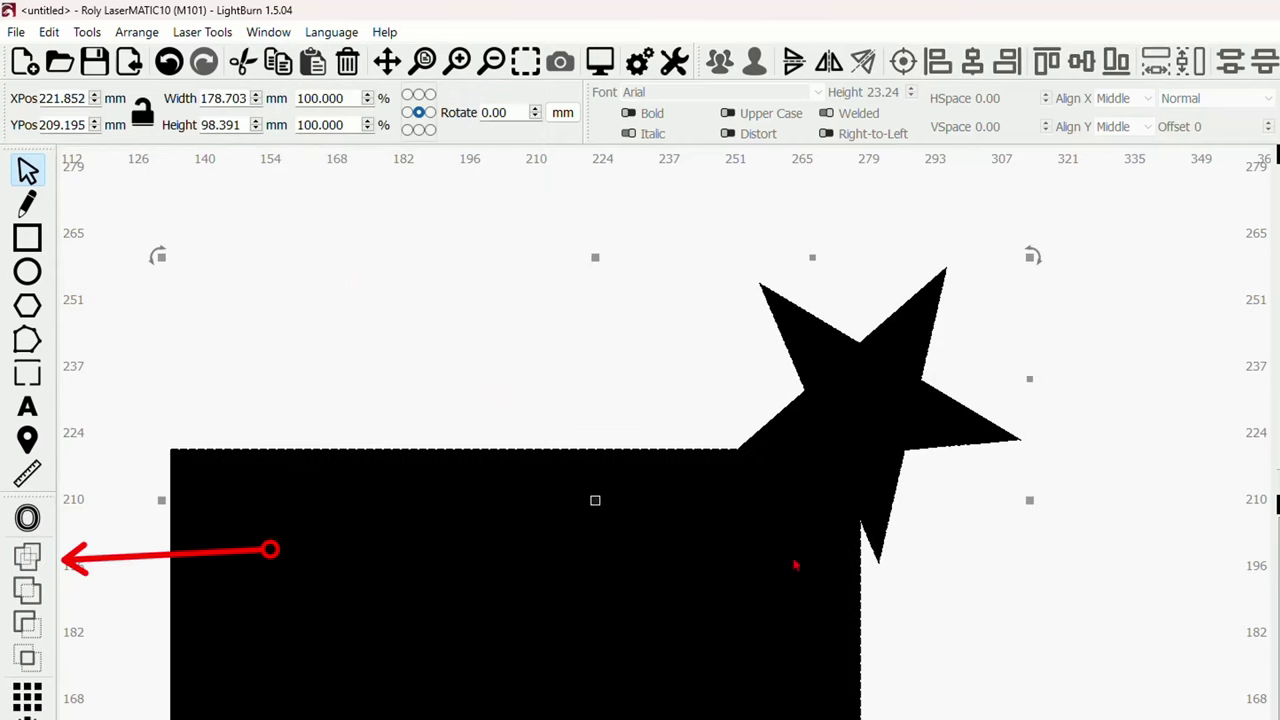
Draw a 65 × 35 mm ellipse above the rectangle's left side.
scroll(1086, 516, "down", 2)
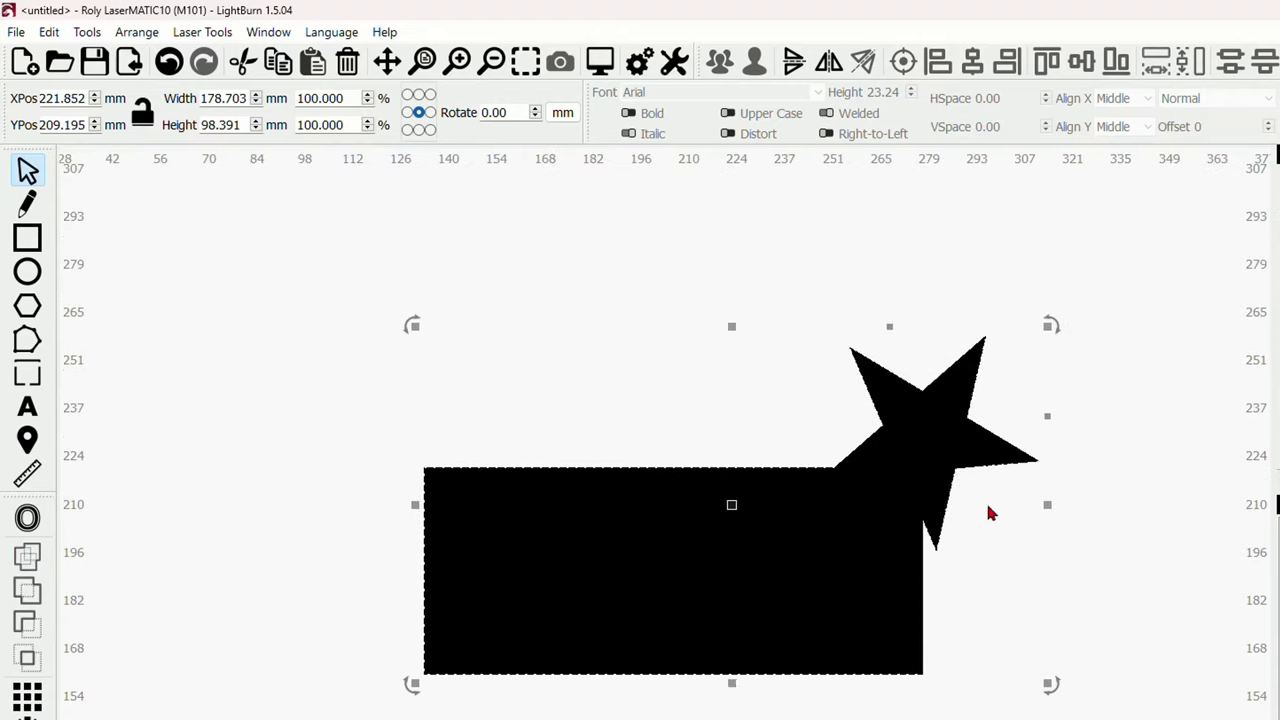
left_click(28, 272)
left_click_drag(210, 314, 434, 452)
Tilt the ellipse as an ear on the rectangle's top-left corner and weld it to the star-and-rectangle shape.
left_click(27, 170)
left_click(286, 409)
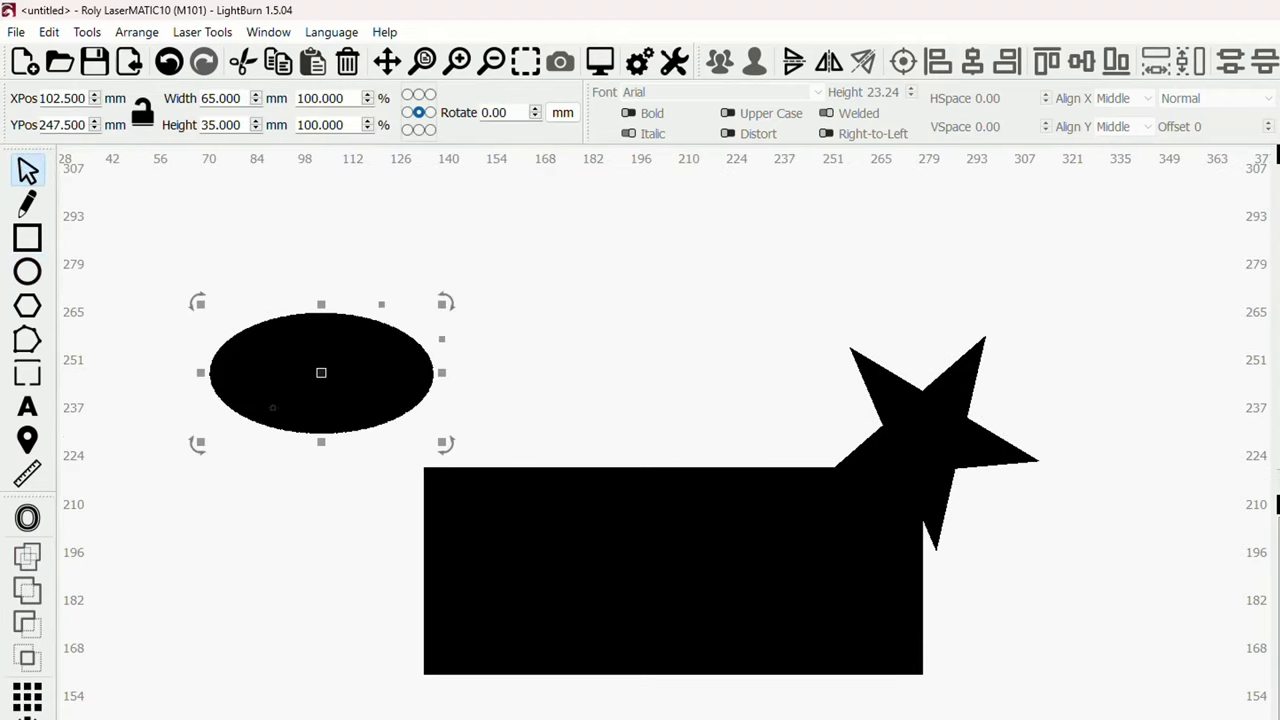
left_click_drag(323, 372, 448, 467)
left_click_drag(575, 396, 511, 346)
left_click_drag(410, 651, 288, 467)
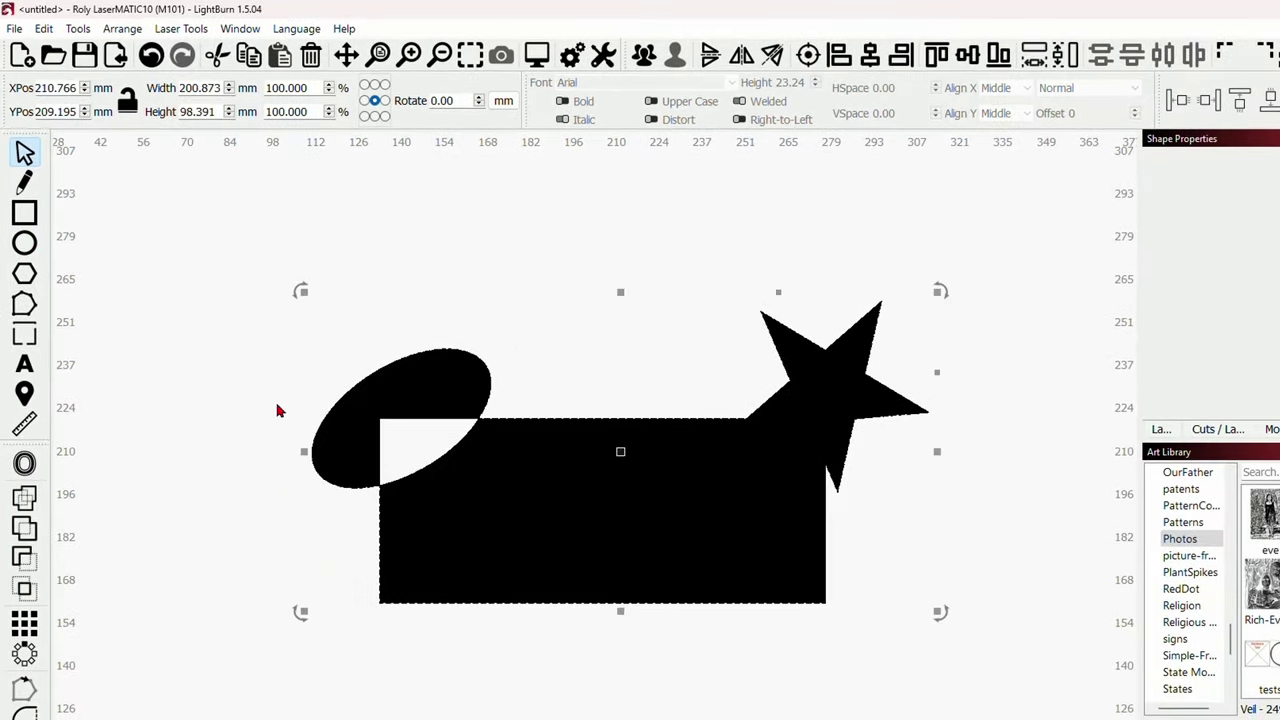
left_click(25, 497)
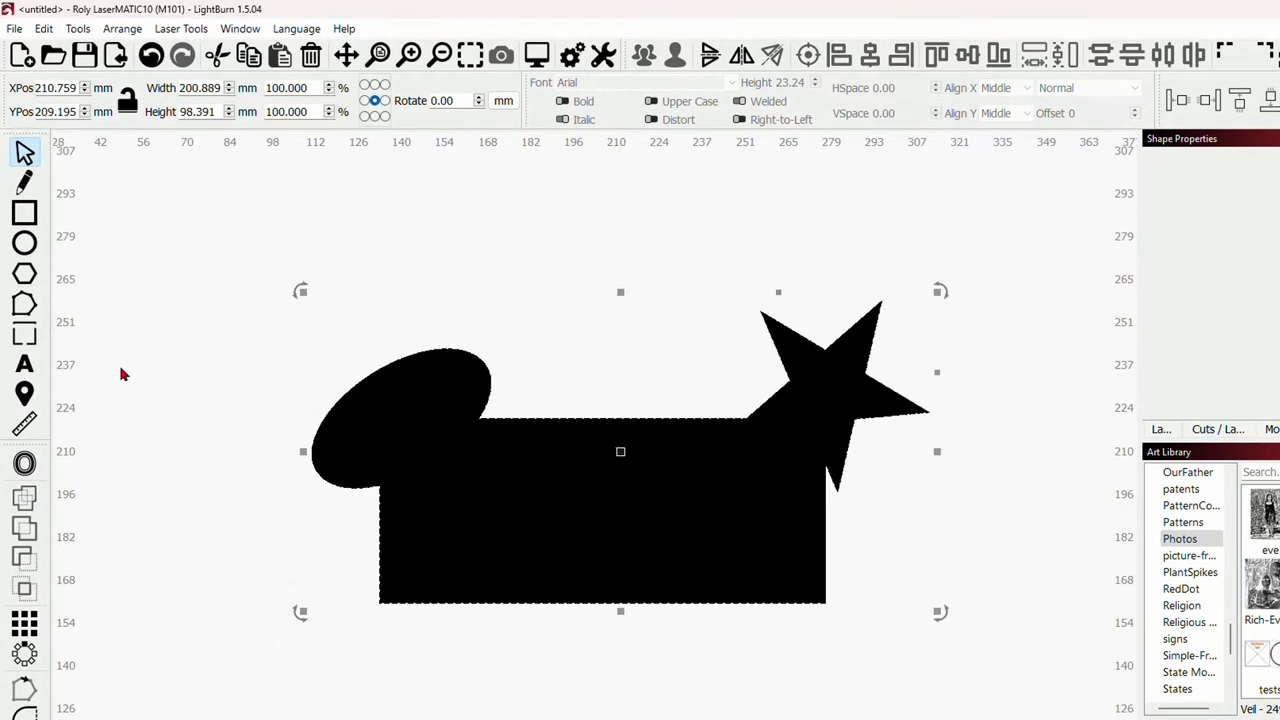
left_click(160, 439)
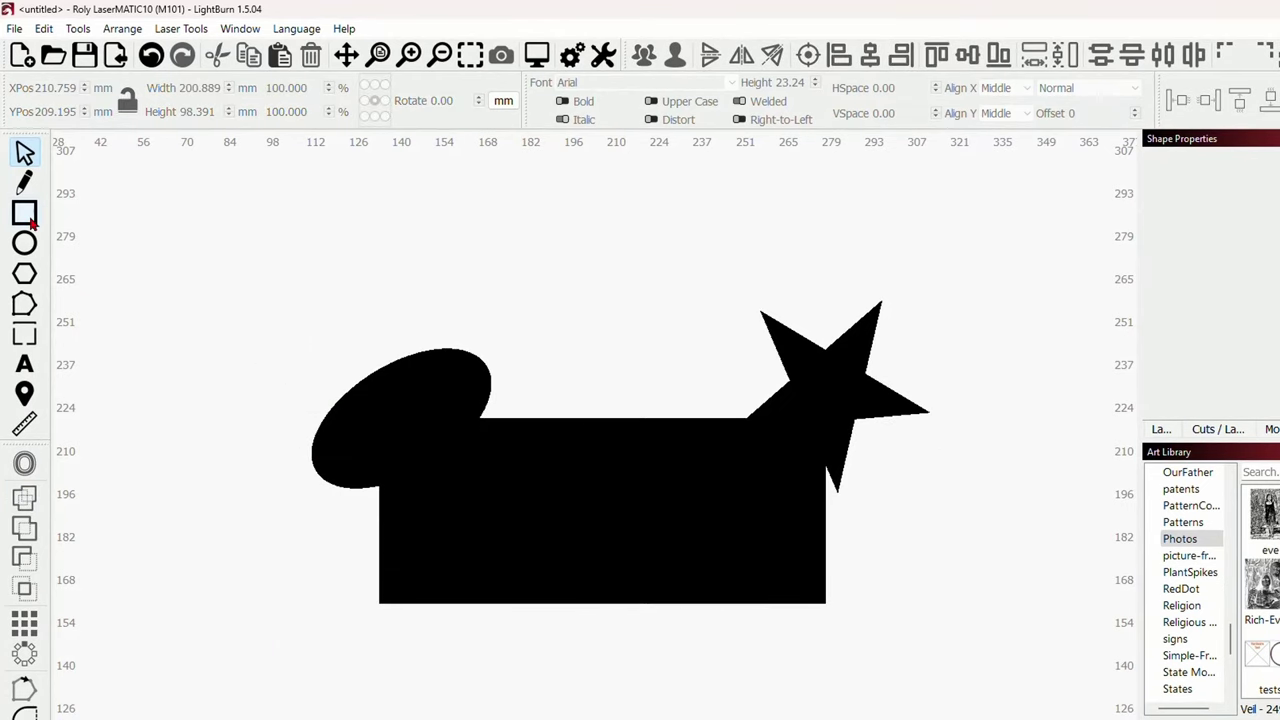
Draw a 70 × 30 mm rectangle under the shape's bottom and weld it in.
left_click(25, 213)
left_click_drag(279, 556, 495, 650)
left_click(25, 151)
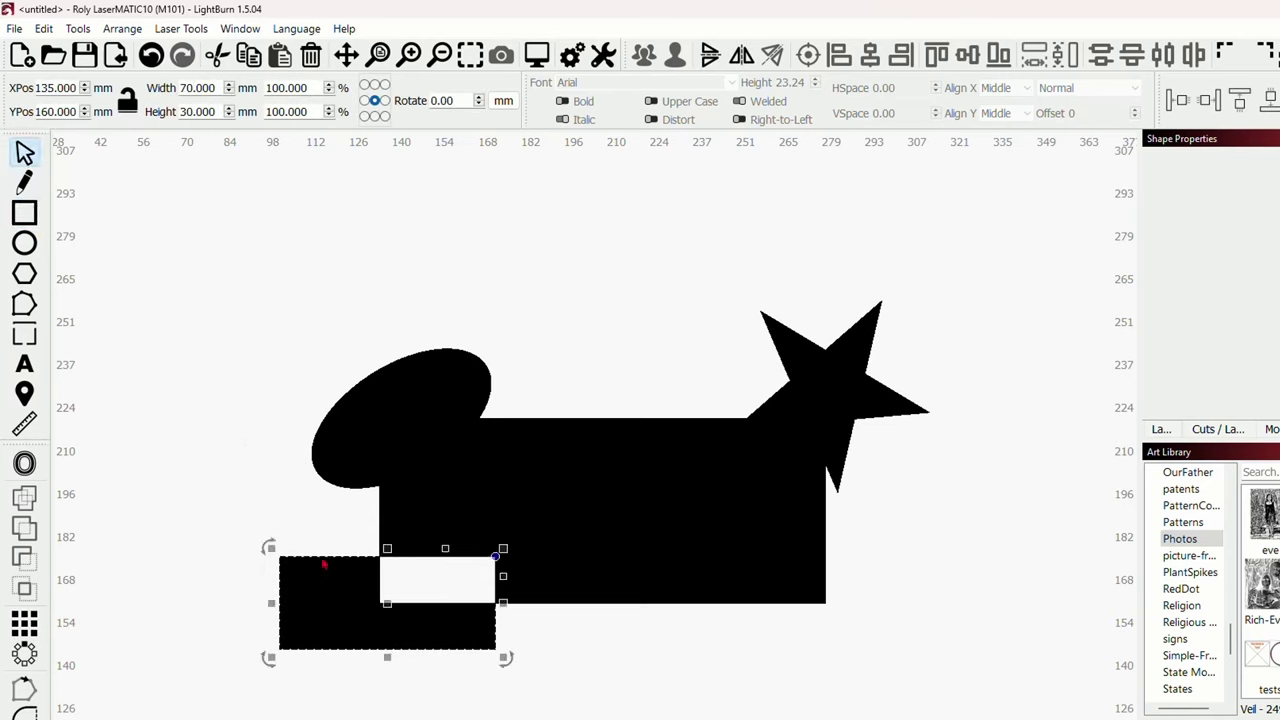
left_click_drag(388, 608, 605, 630)
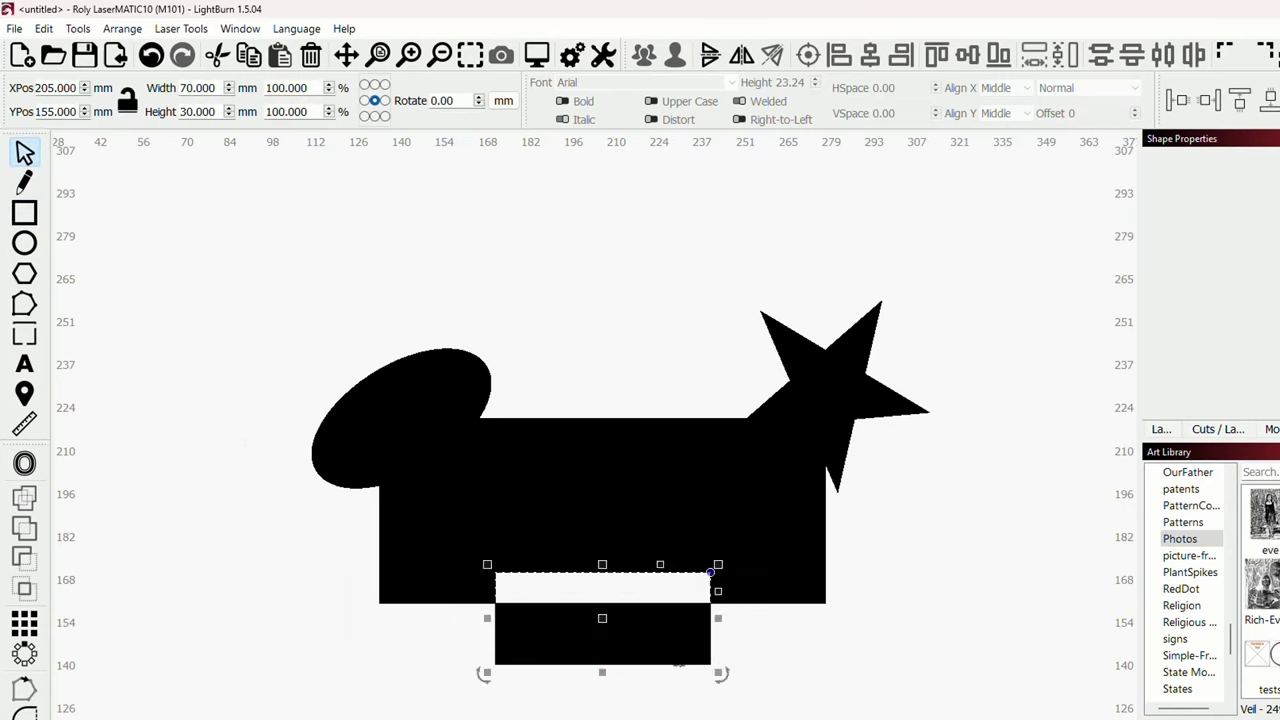
left_click_drag(860, 672, 630, 590)
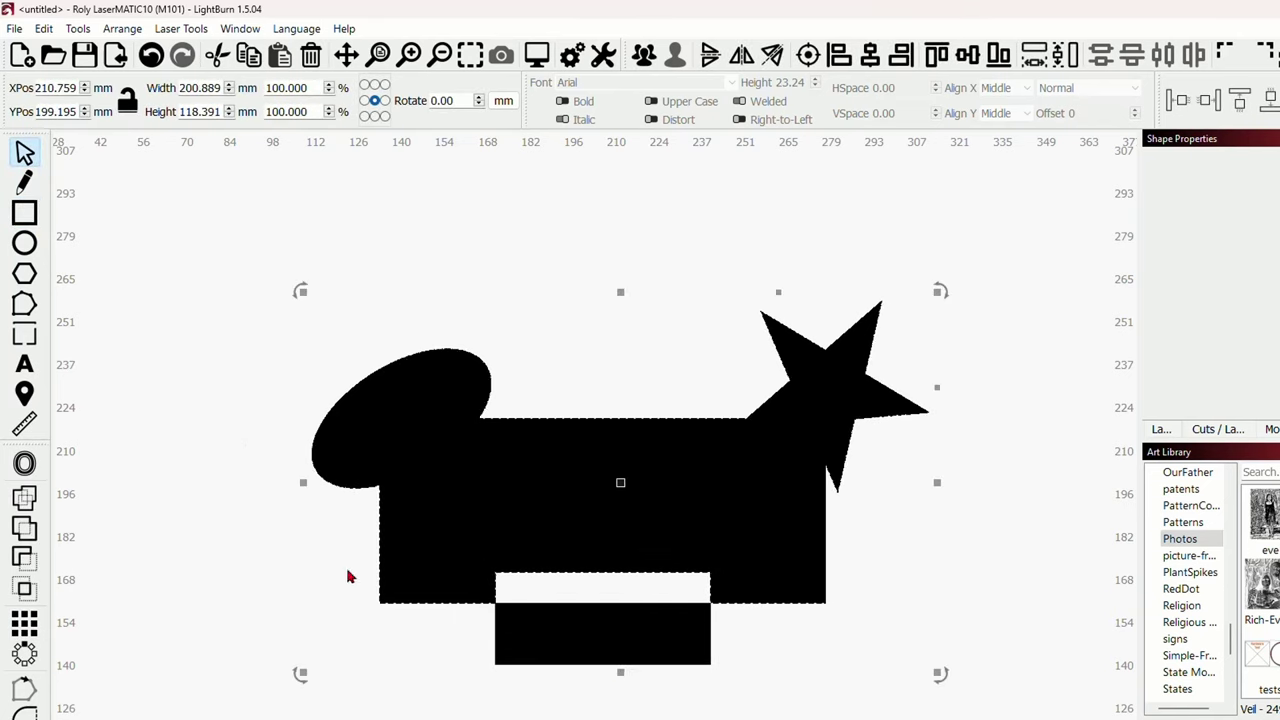
left_click(25, 497)
left_click(110, 445)
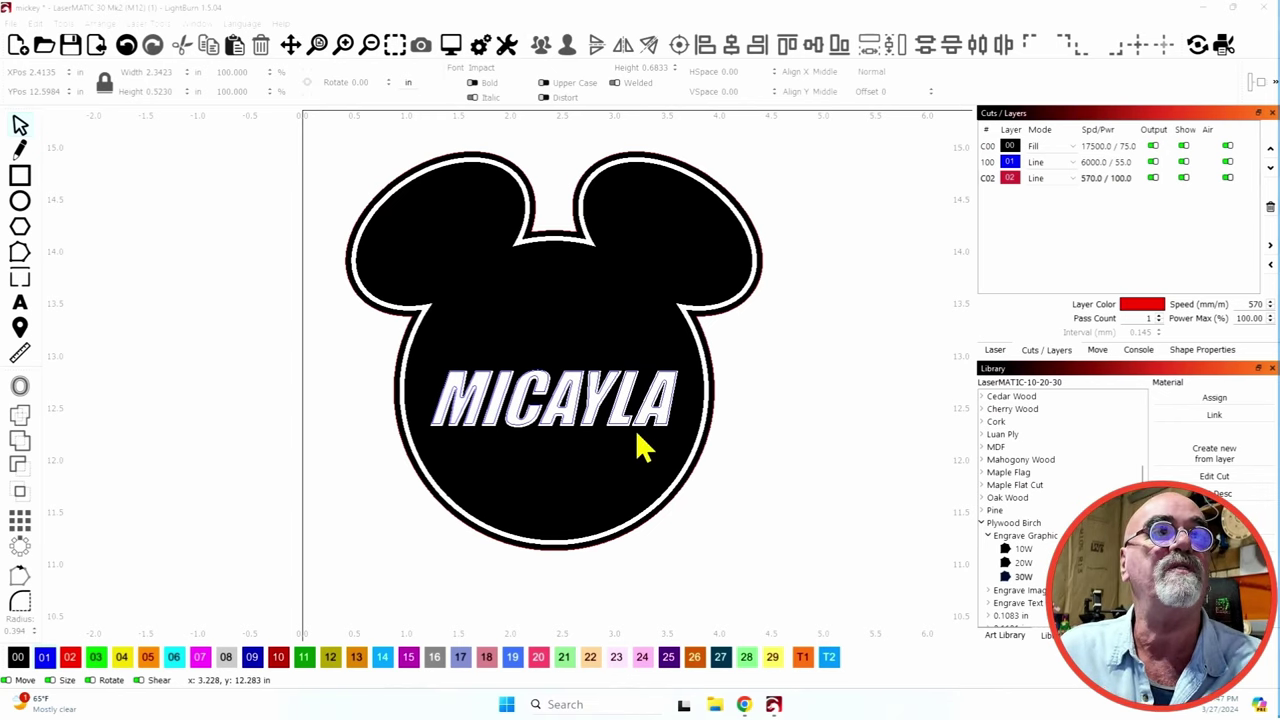
Zoom in and out on the MICAYLA lettering and border, then pan to show the whole head.
scroll(603, 425, "up", 5)
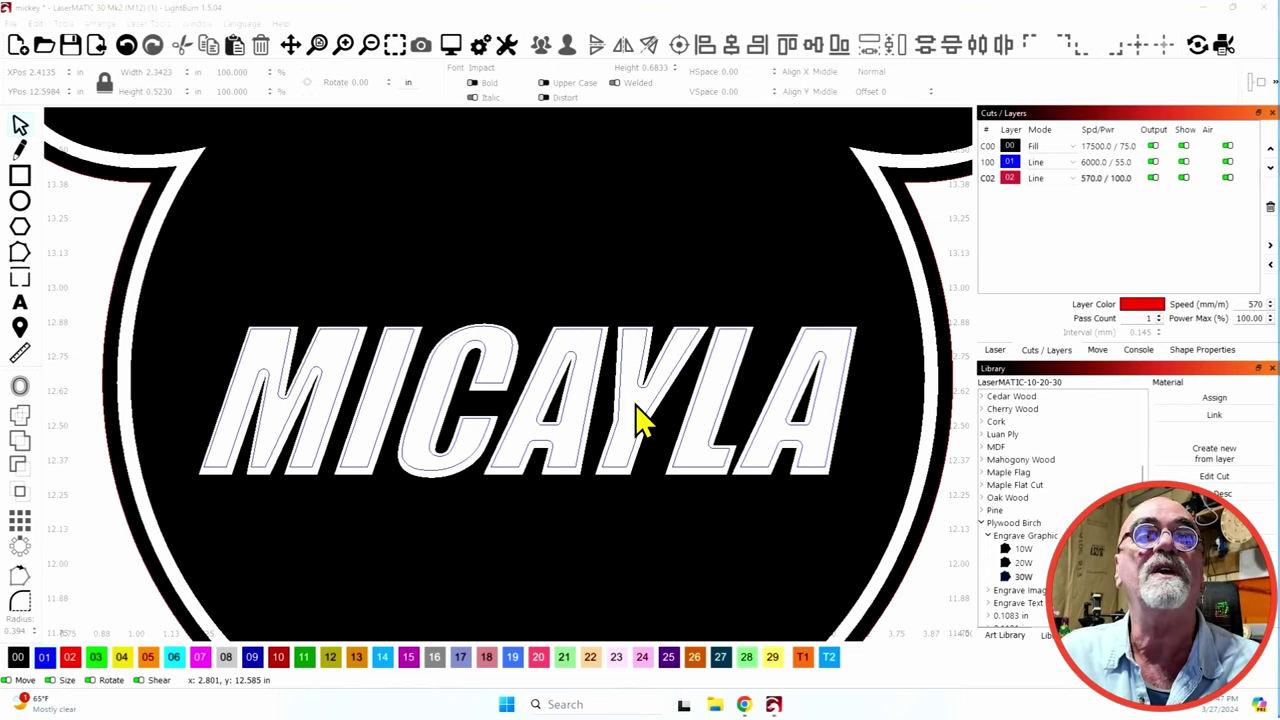
scroll(638, 420, "down", 3)
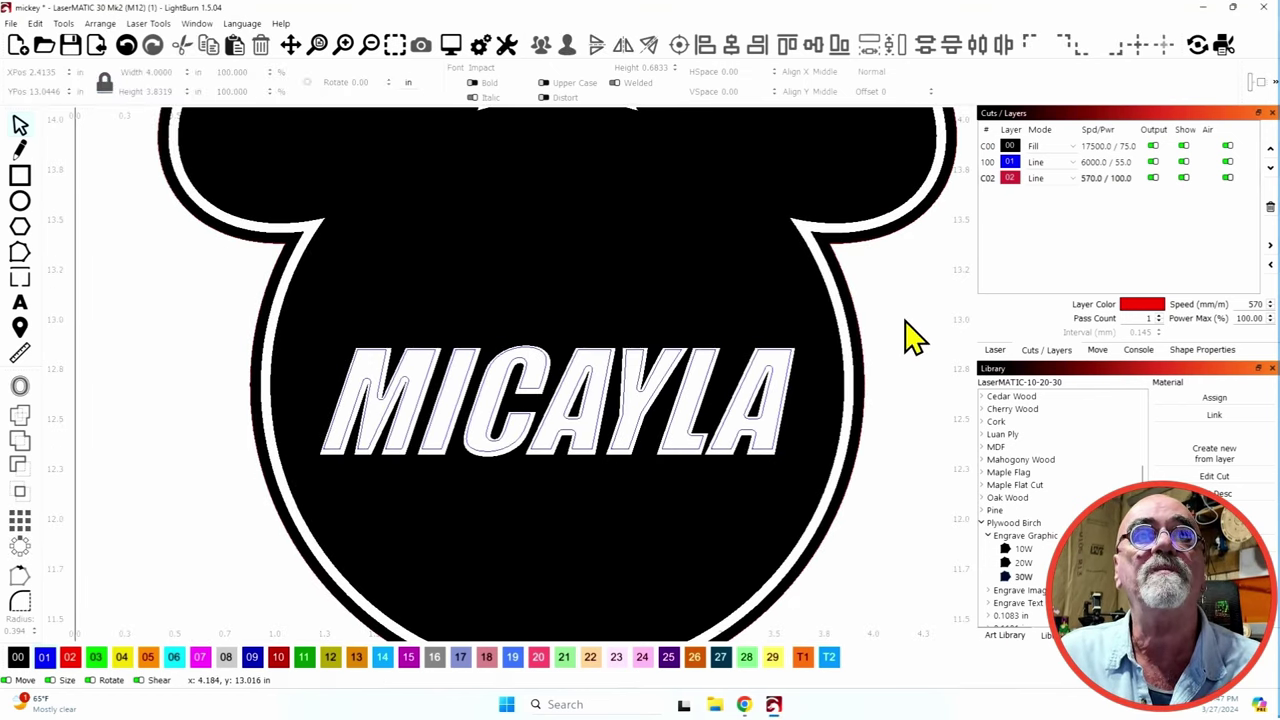
scroll(885, 325, "up", 5)
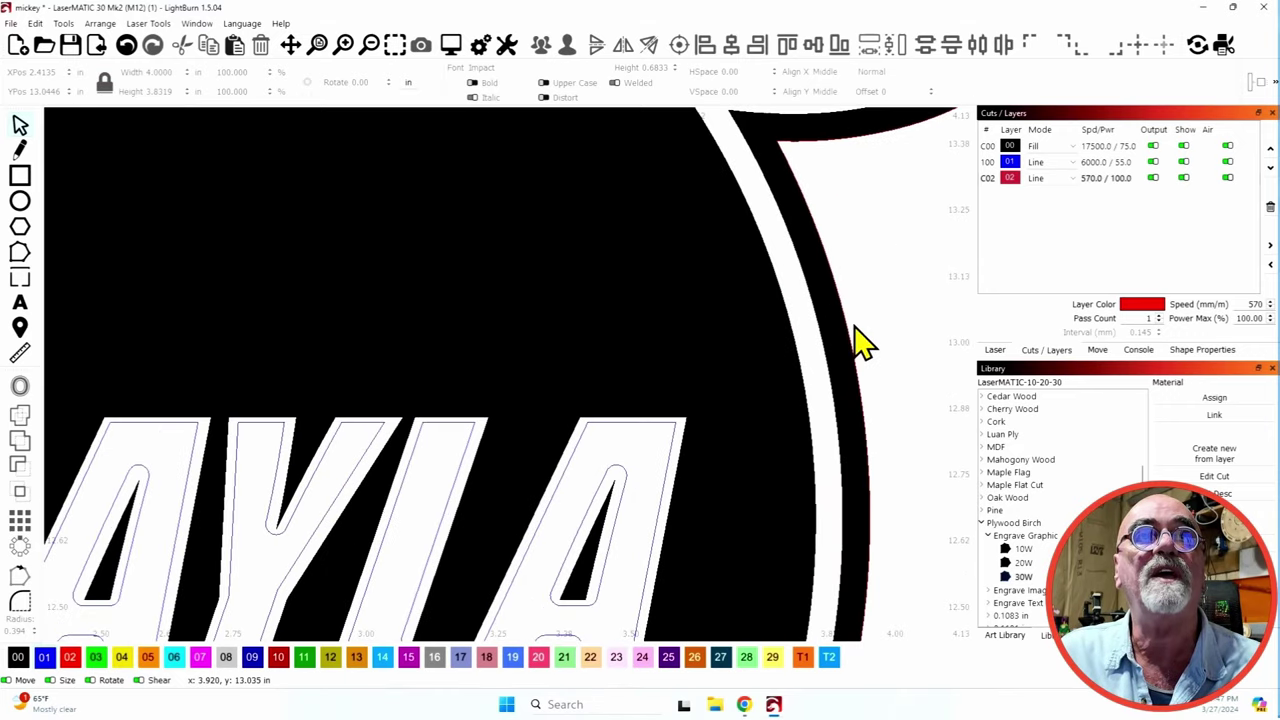
scroll(856, 332, "down", 5)
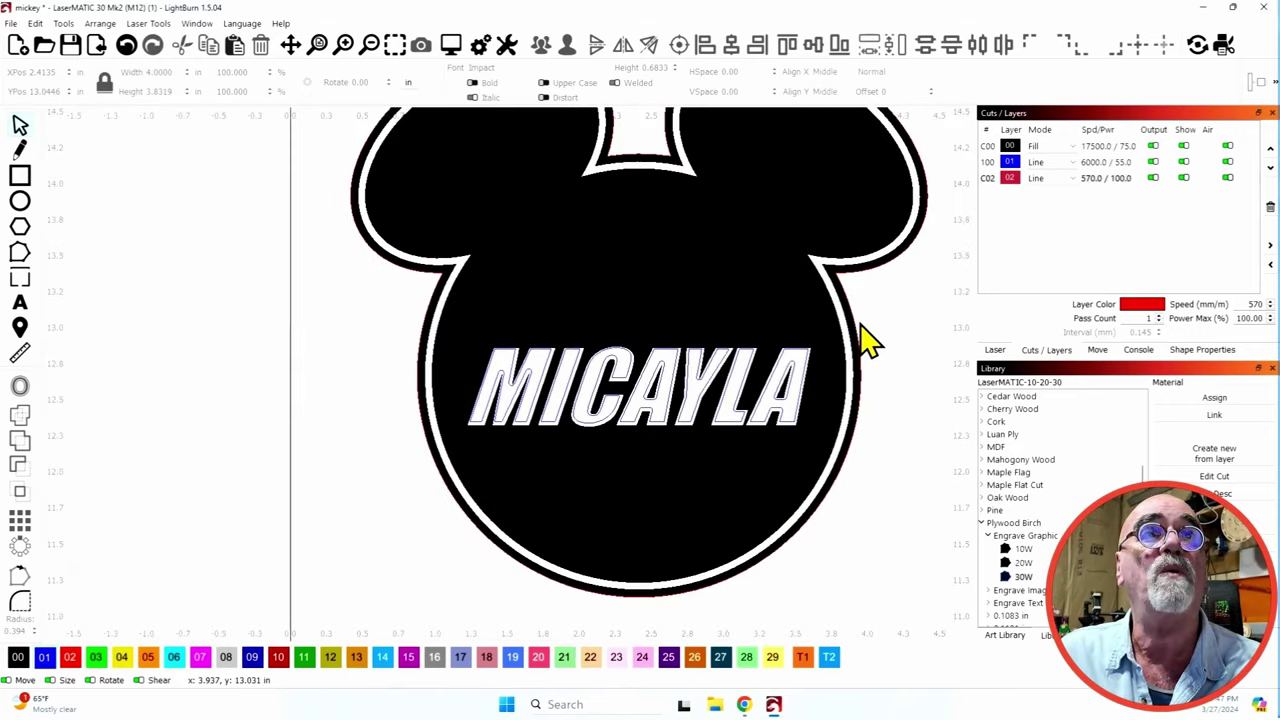
scroll(885, 330, "down", 2)
left_click_drag(908, 314, 820, 346)
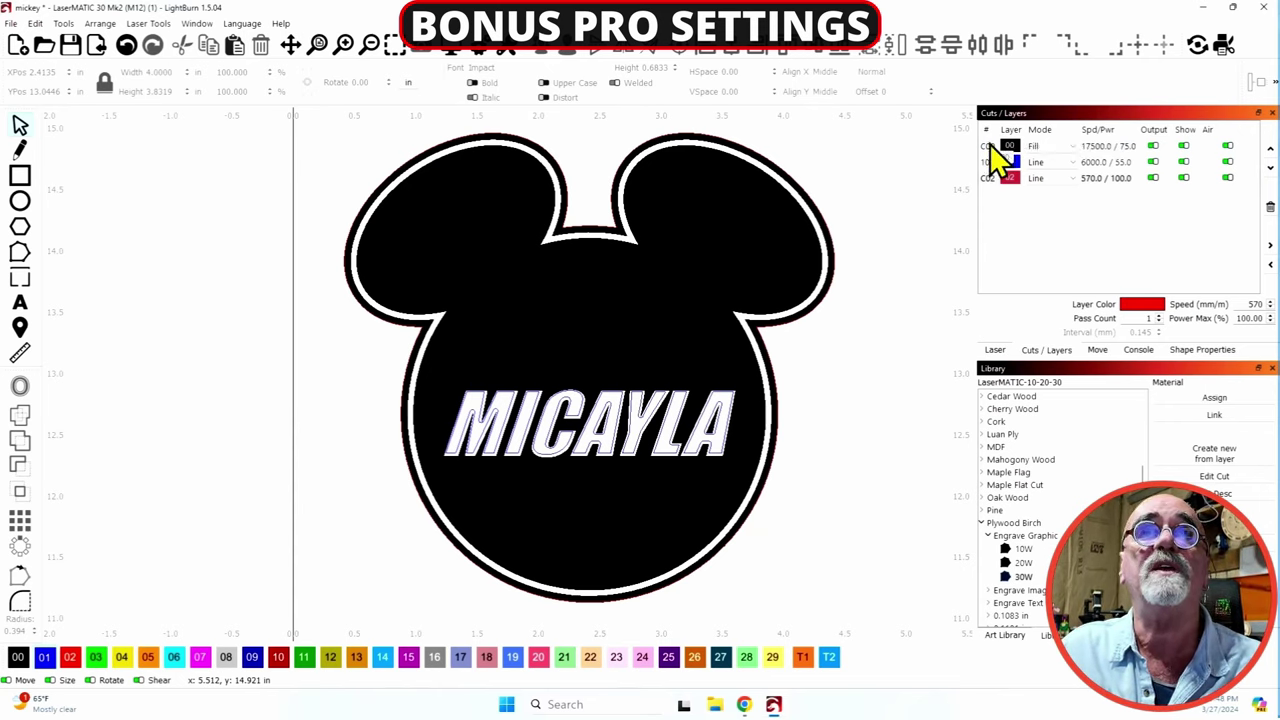
Review layer C00's fill settings: 17500 speed, 75% power, 45° cross-hatch, 0.145 mm interval.
double_click(988, 145)
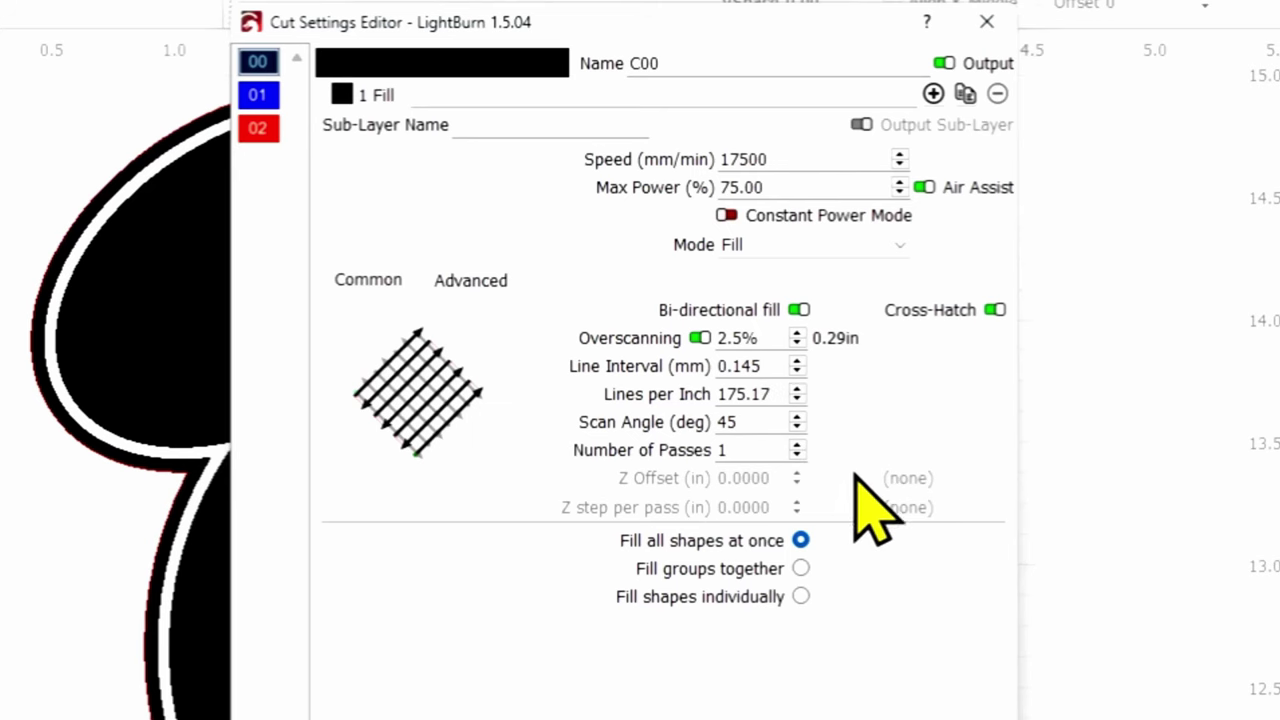
double_click(762, 421)
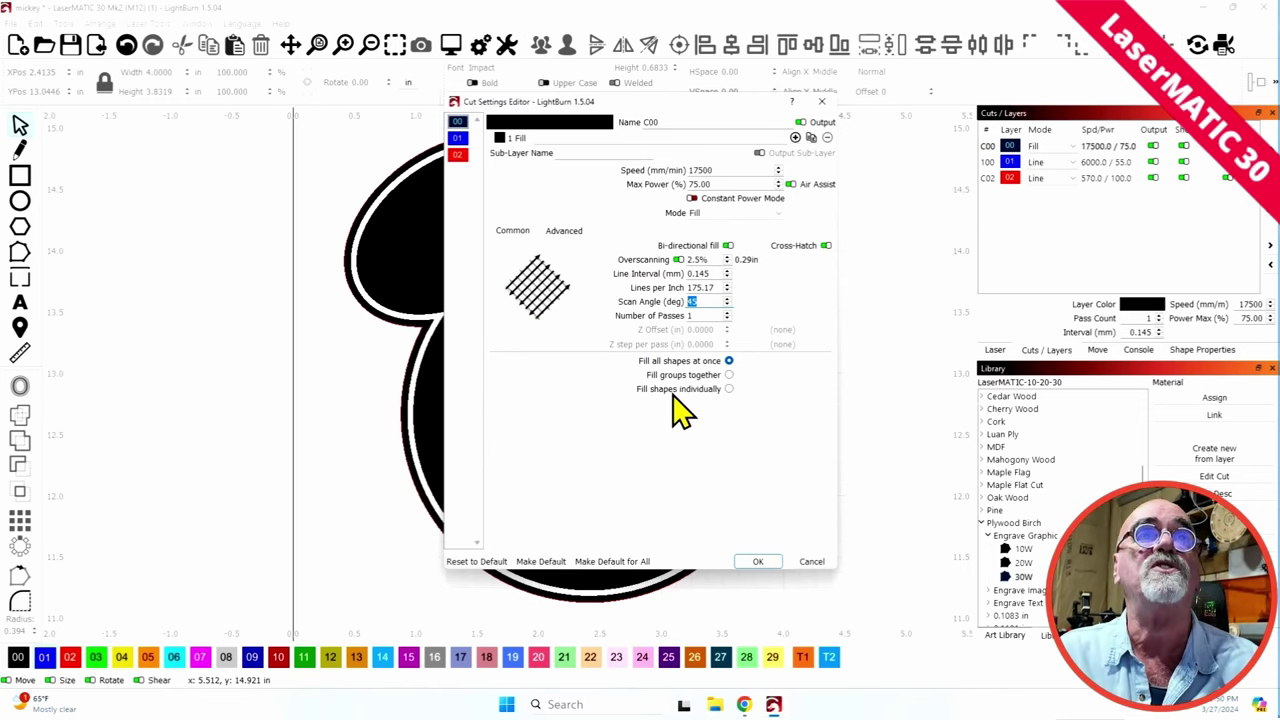
Review line layer 01, then red cut layer C02 at 570 mm/min and 100% power.
left_click(459, 139)
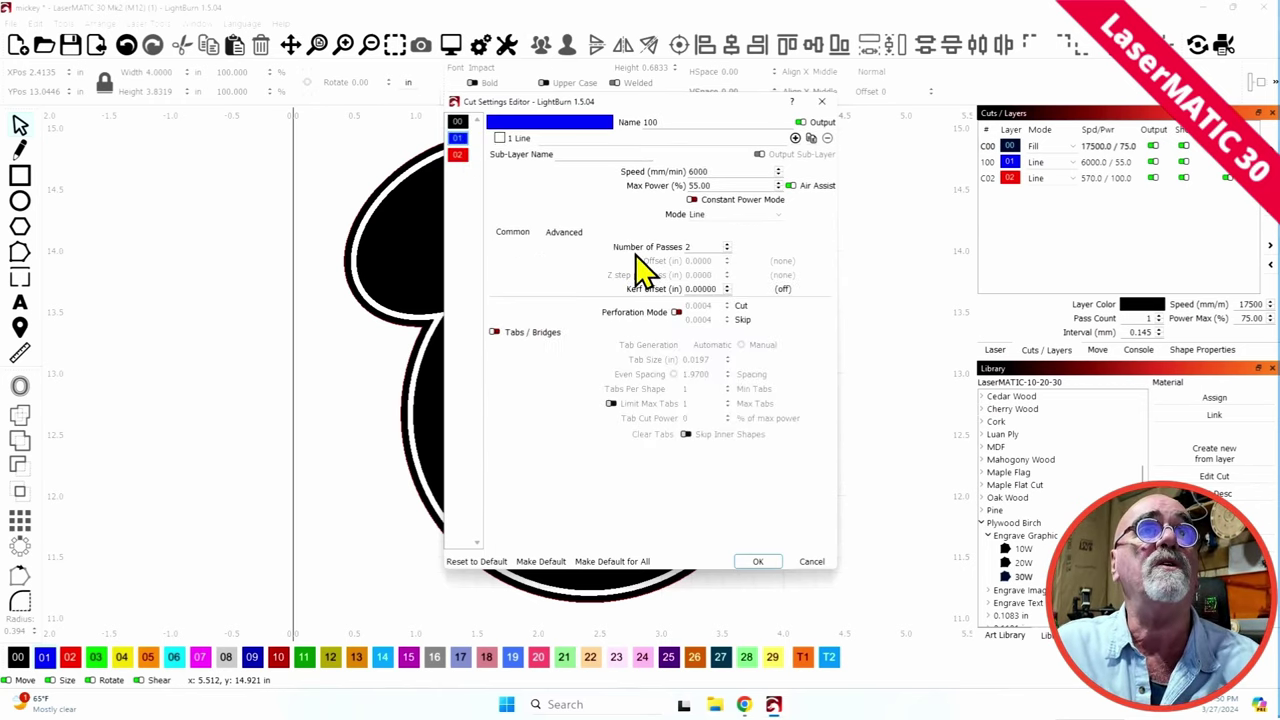
left_click_drag(640, 104, 766, 90)
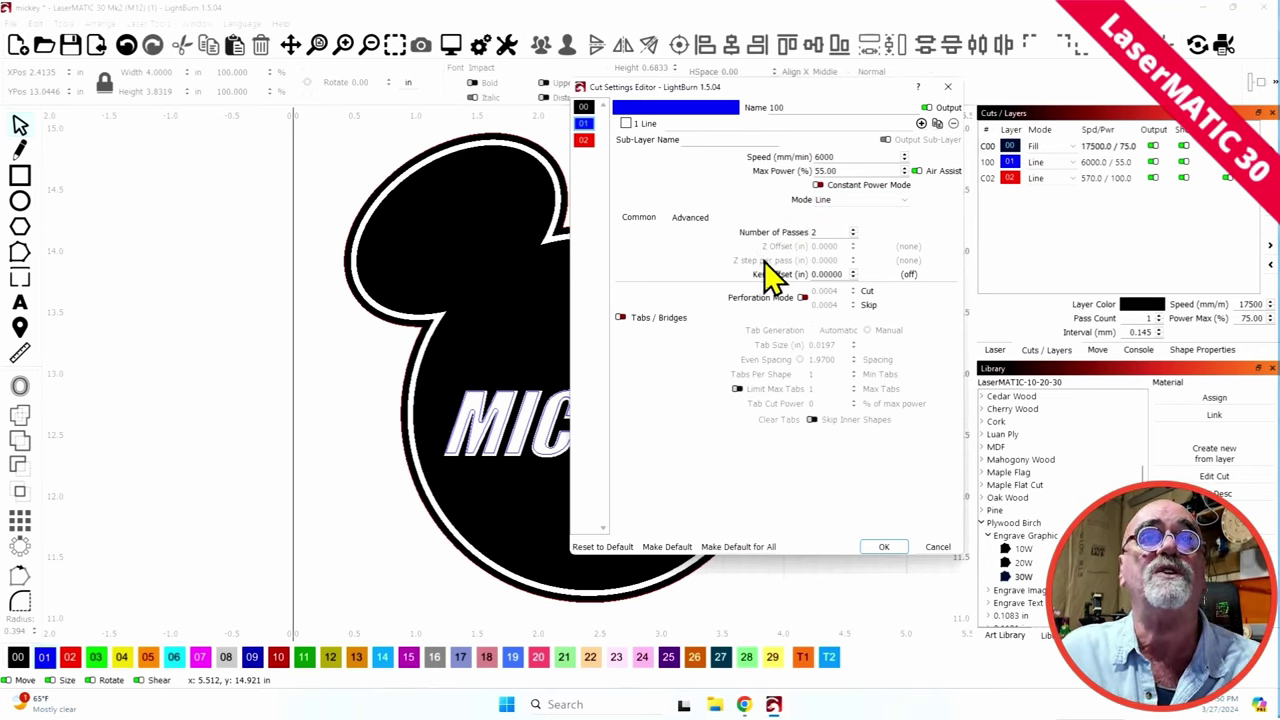
left_click(588, 141)
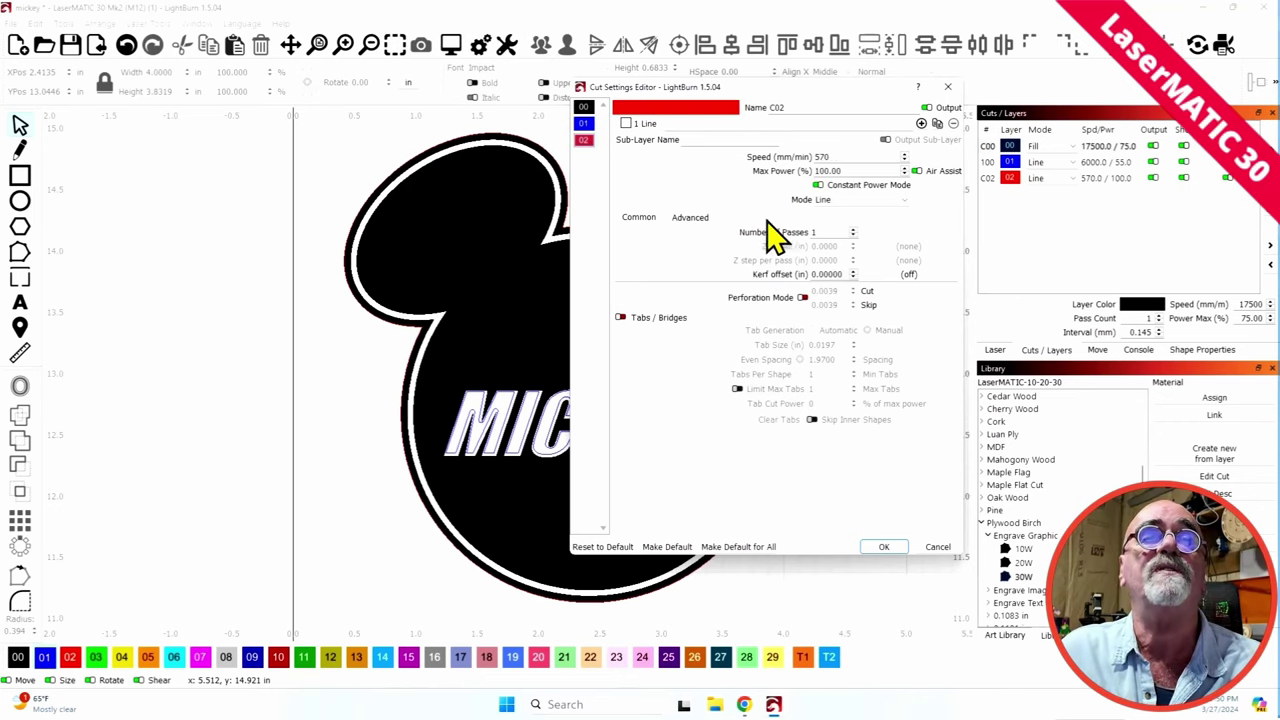
left_click(880, 550)
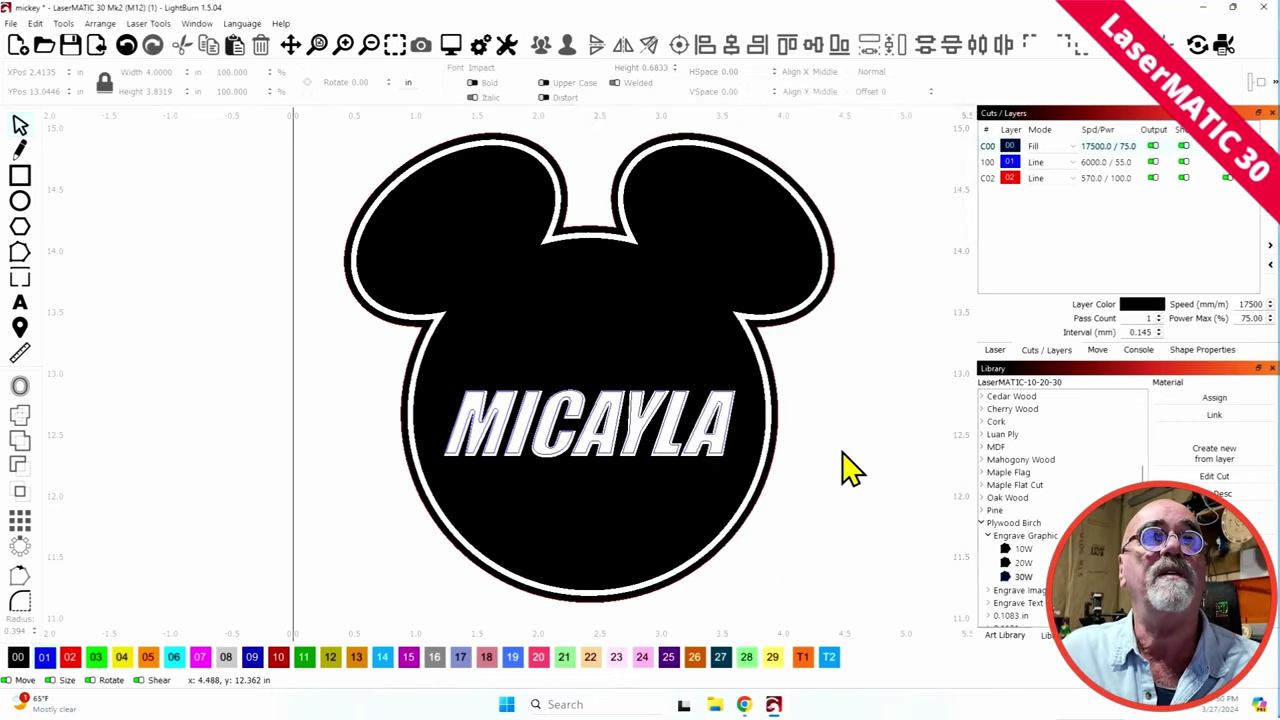